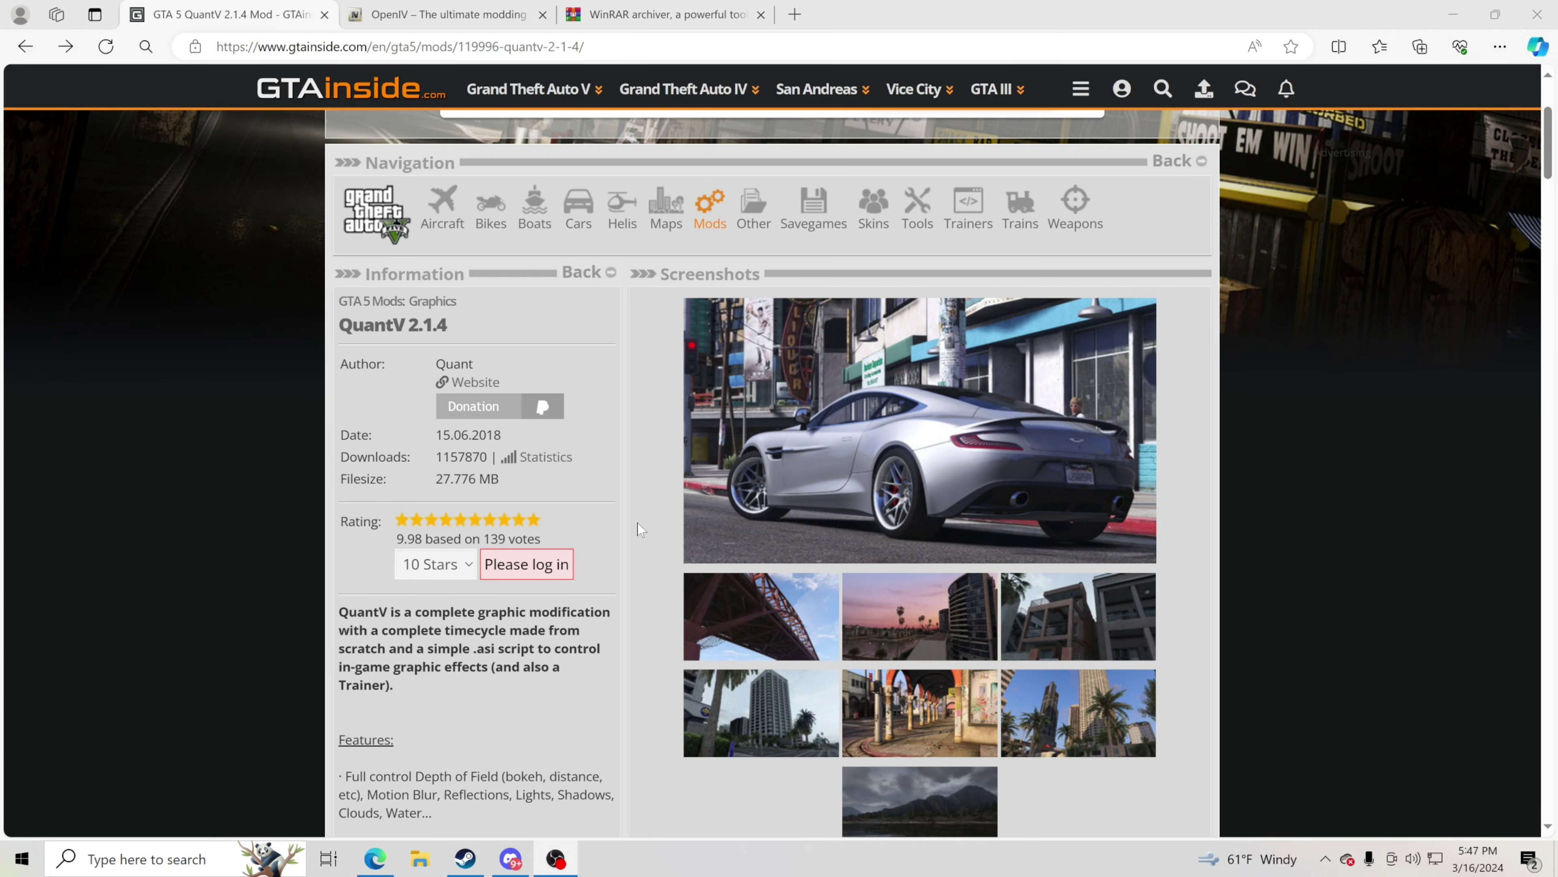
Switch from the GTAinside QuantV 2.1.4 page to the openiv.com tab.
left_click(477, 16)
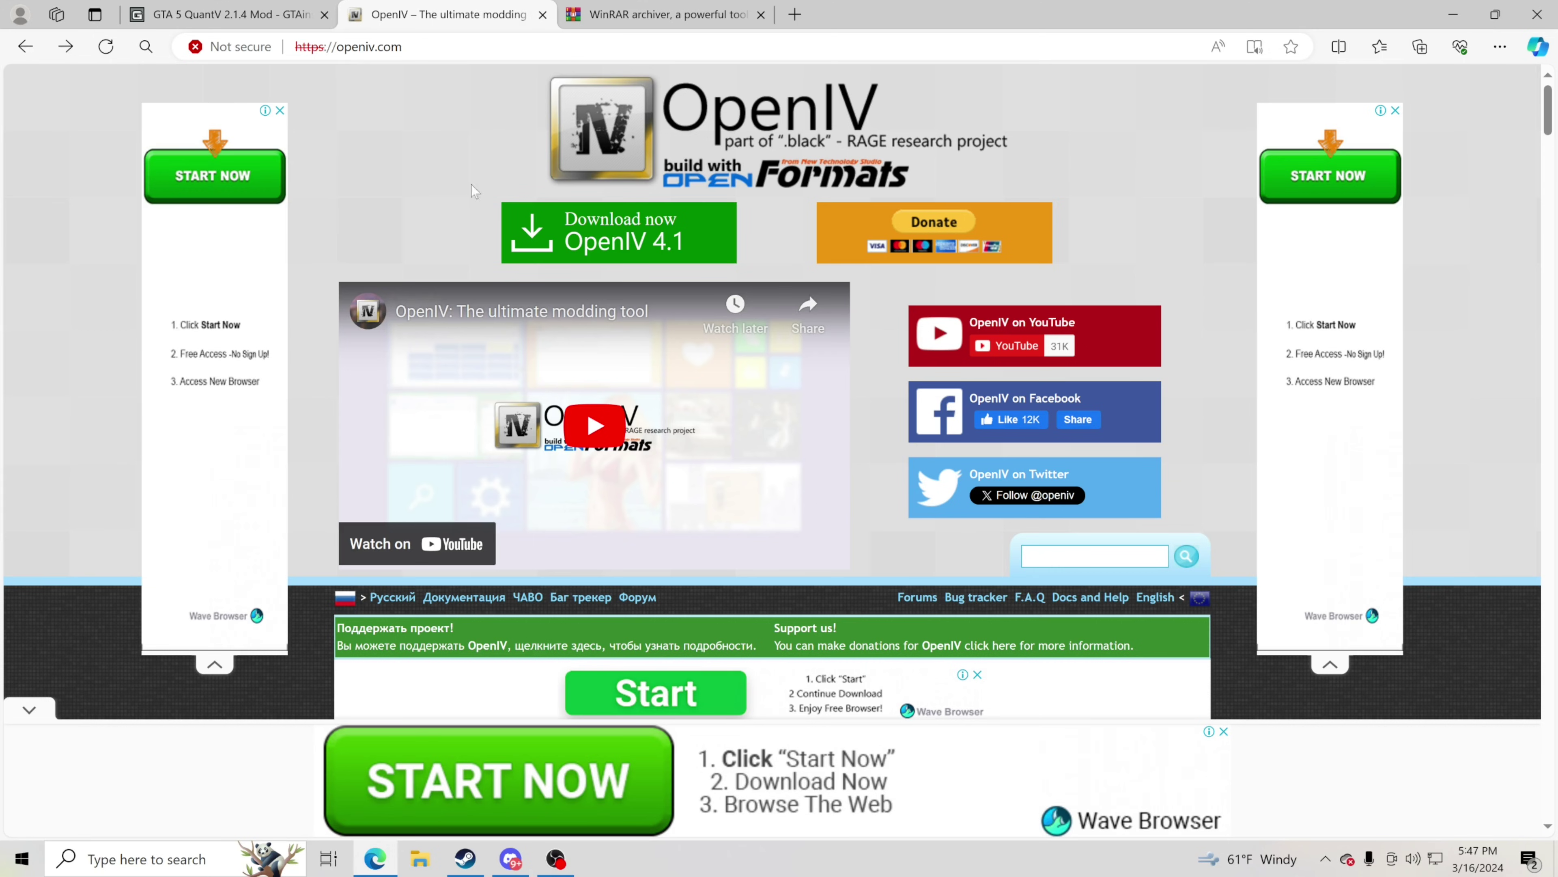
Download the OpenIV 4.1 installer (ovisetup.exe) from openiv.com and run it.
left_click(233, 14)
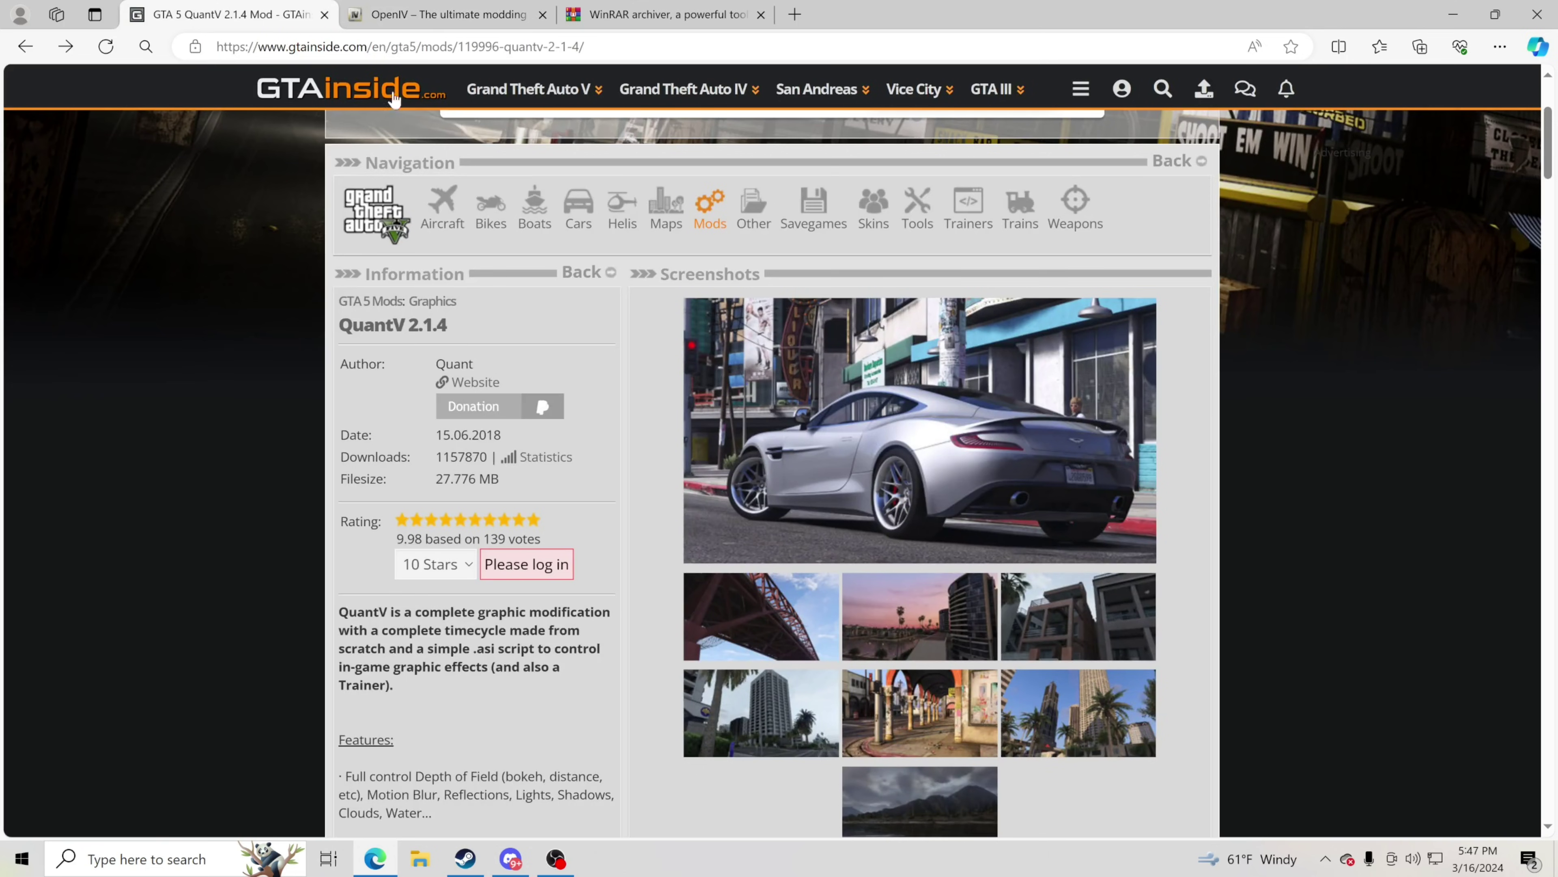
left_click(428, 18)
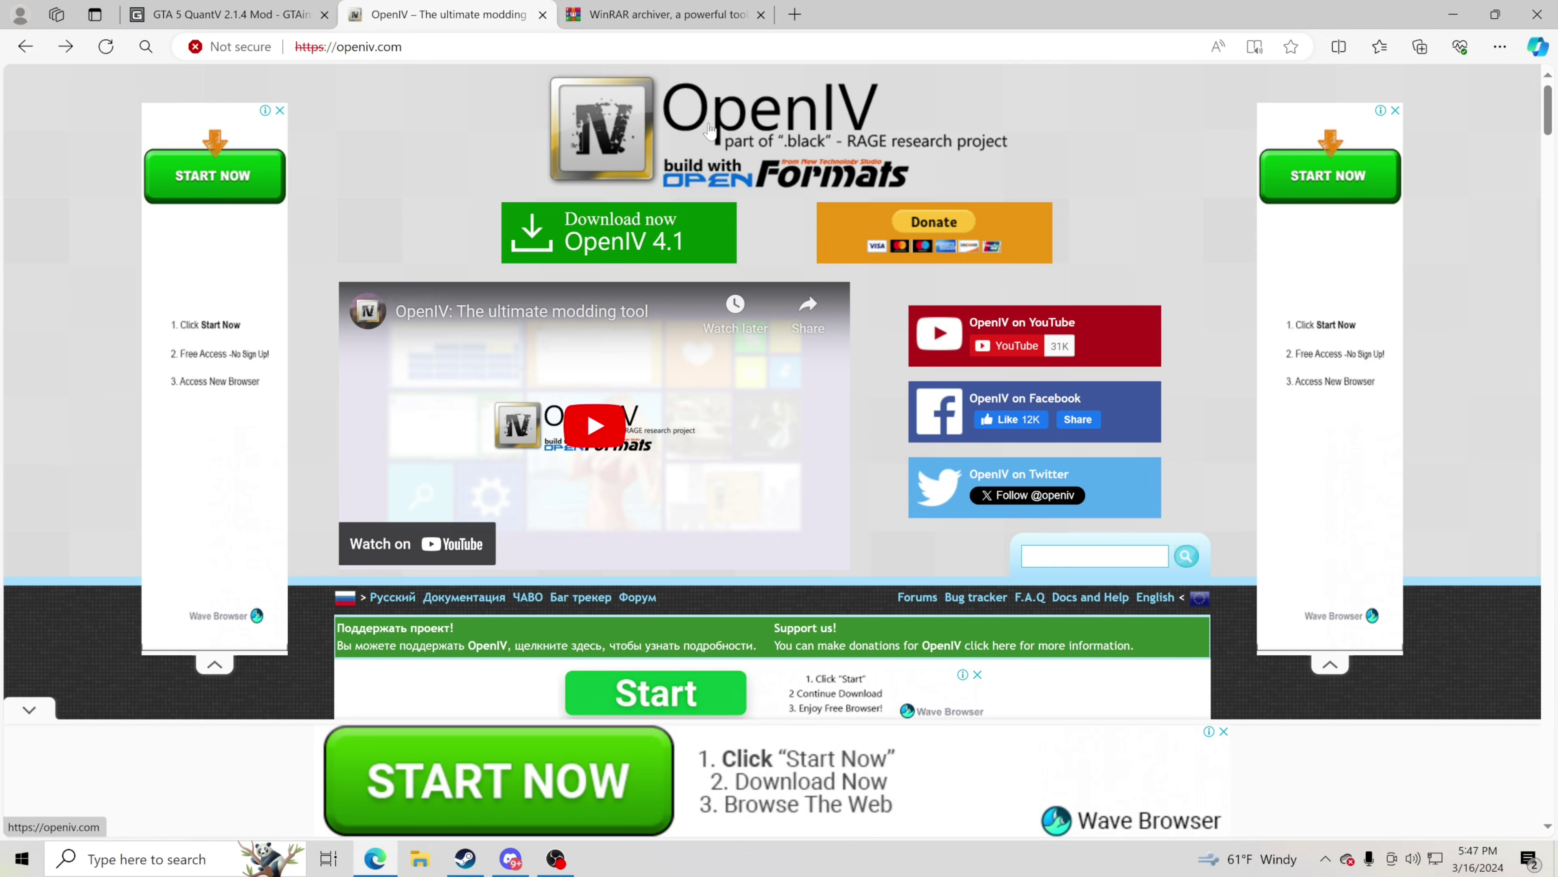
left_click(664, 239)
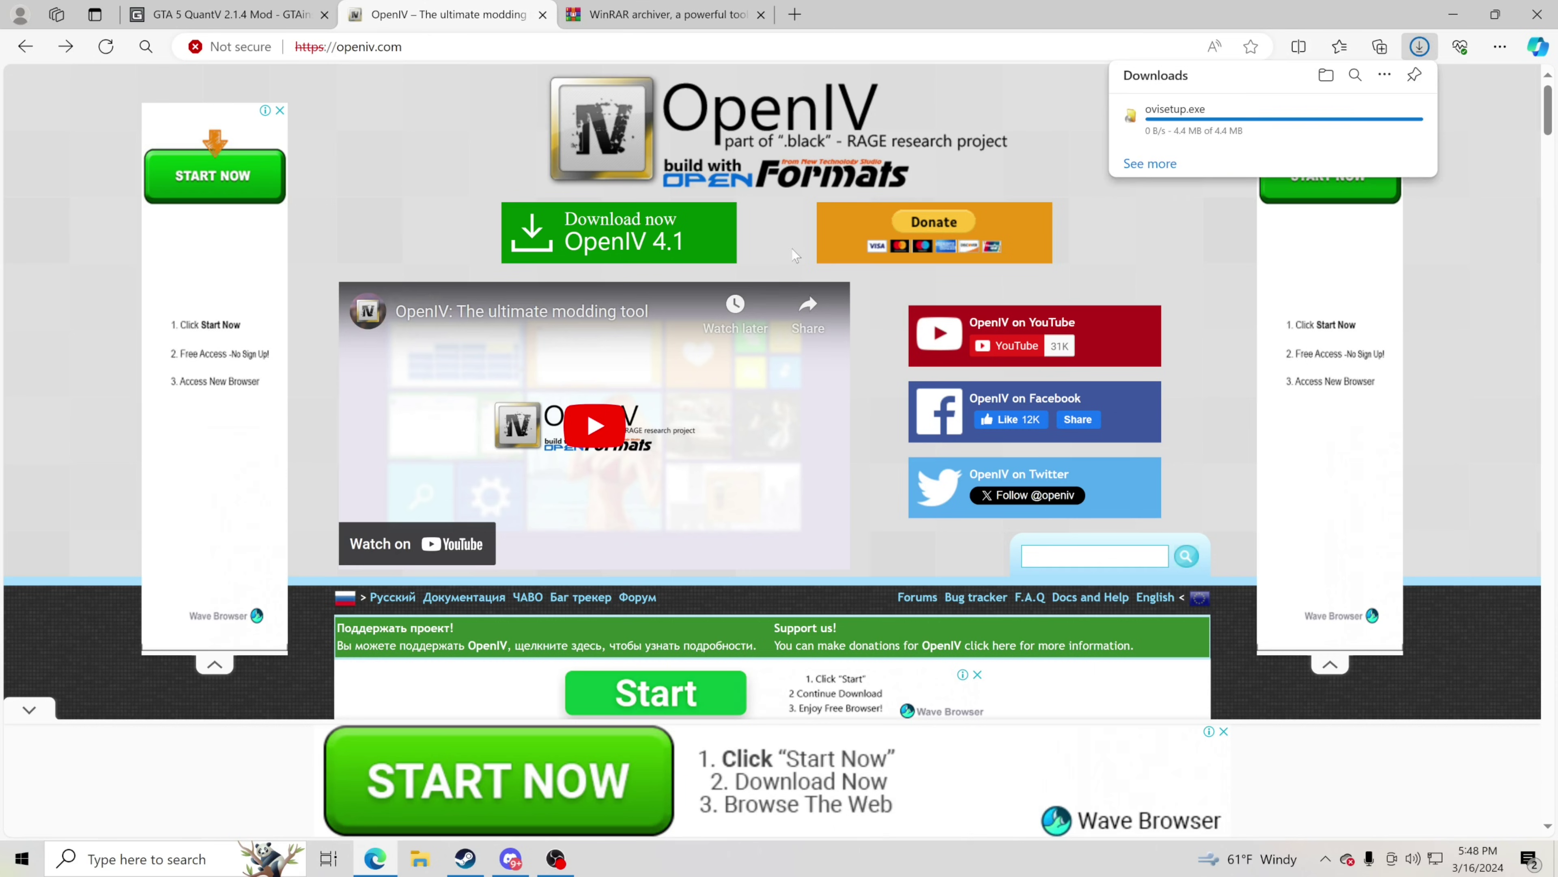
left_click(1162, 125)
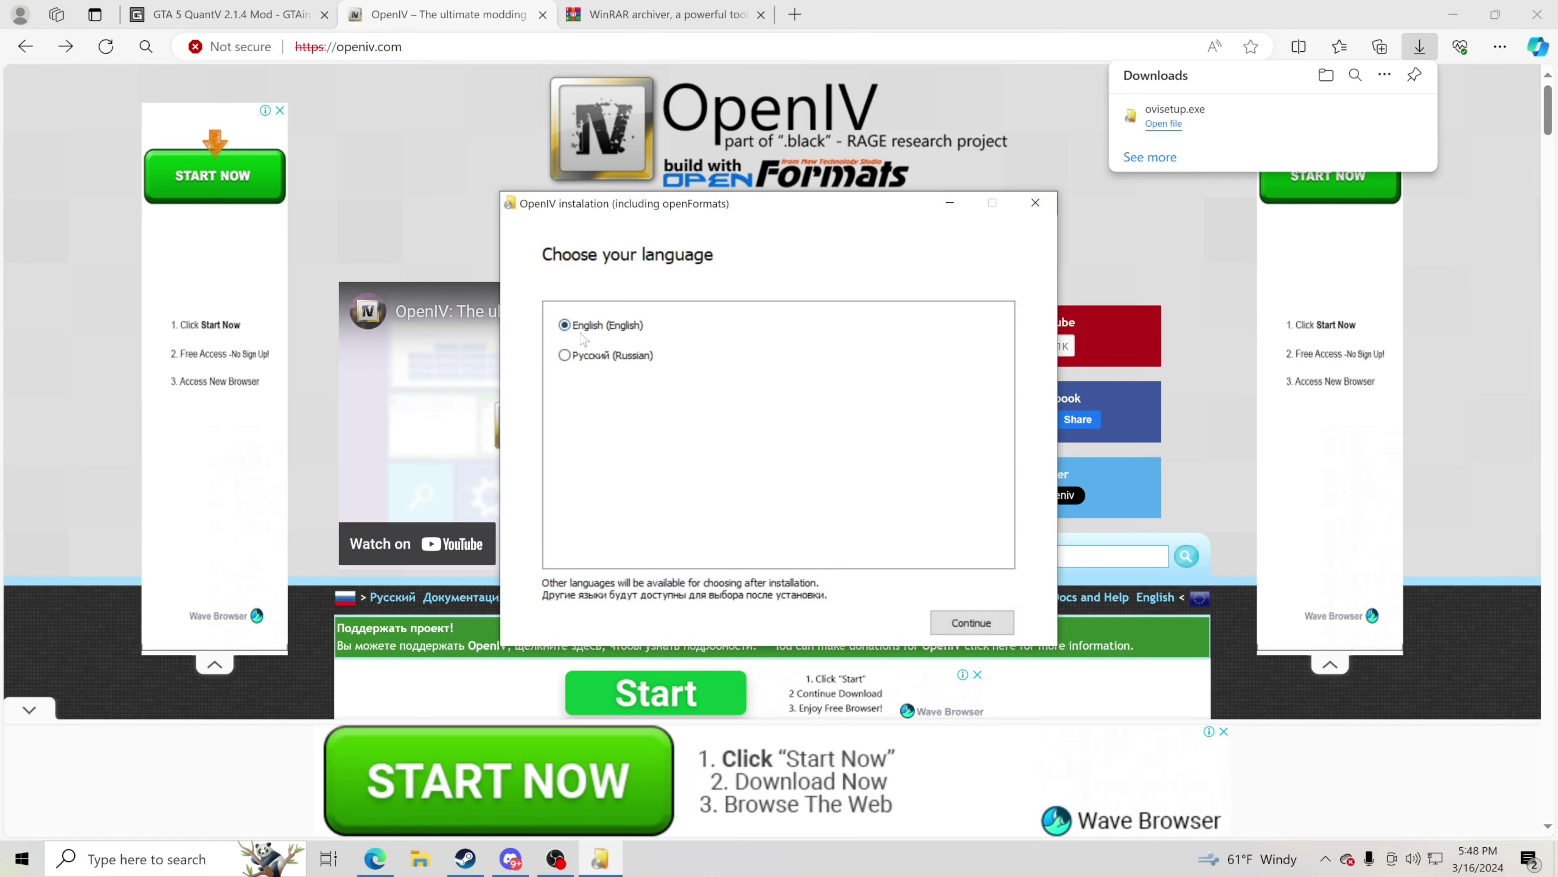
Install OpenIV 4.1 in English, accepting the licence and 20.4 Mb download, then close the installer.
left_click(958, 623)
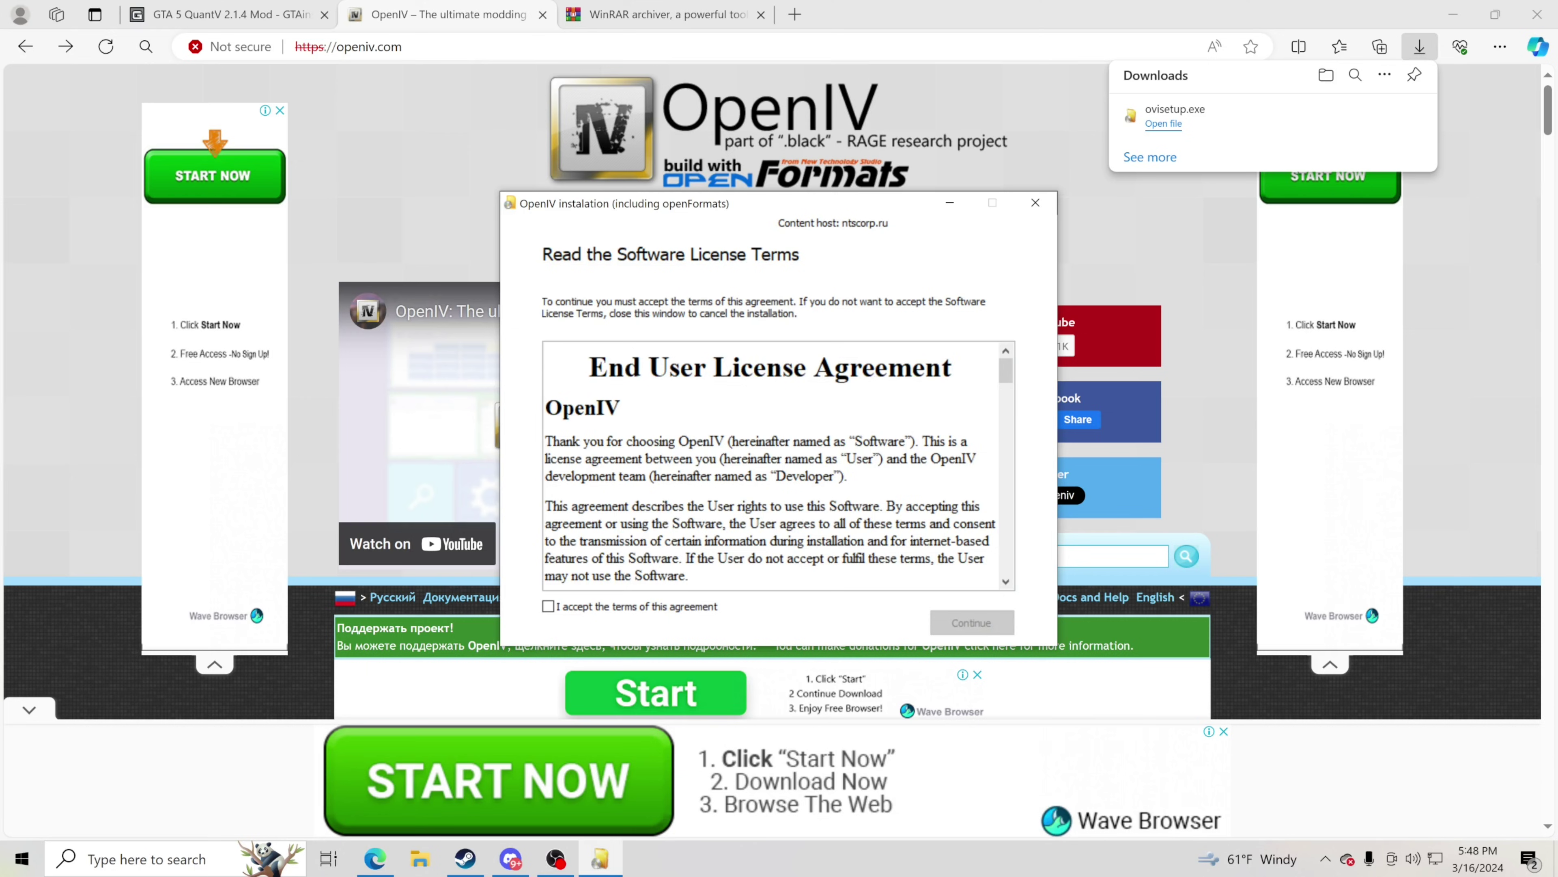
scroll(772, 465, "down", 15)
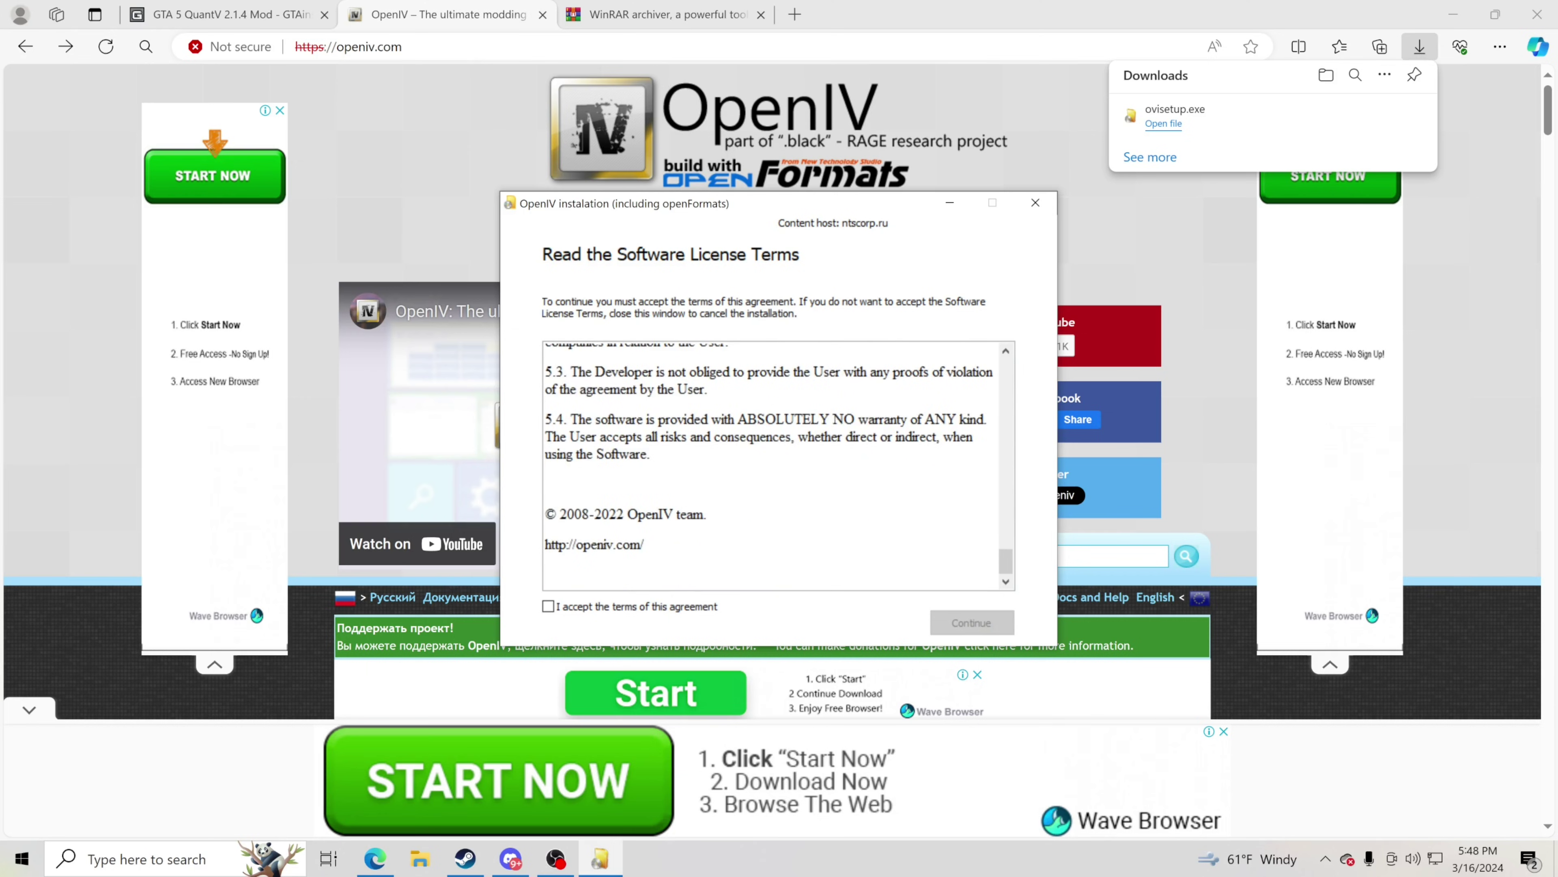
left_click(549, 606)
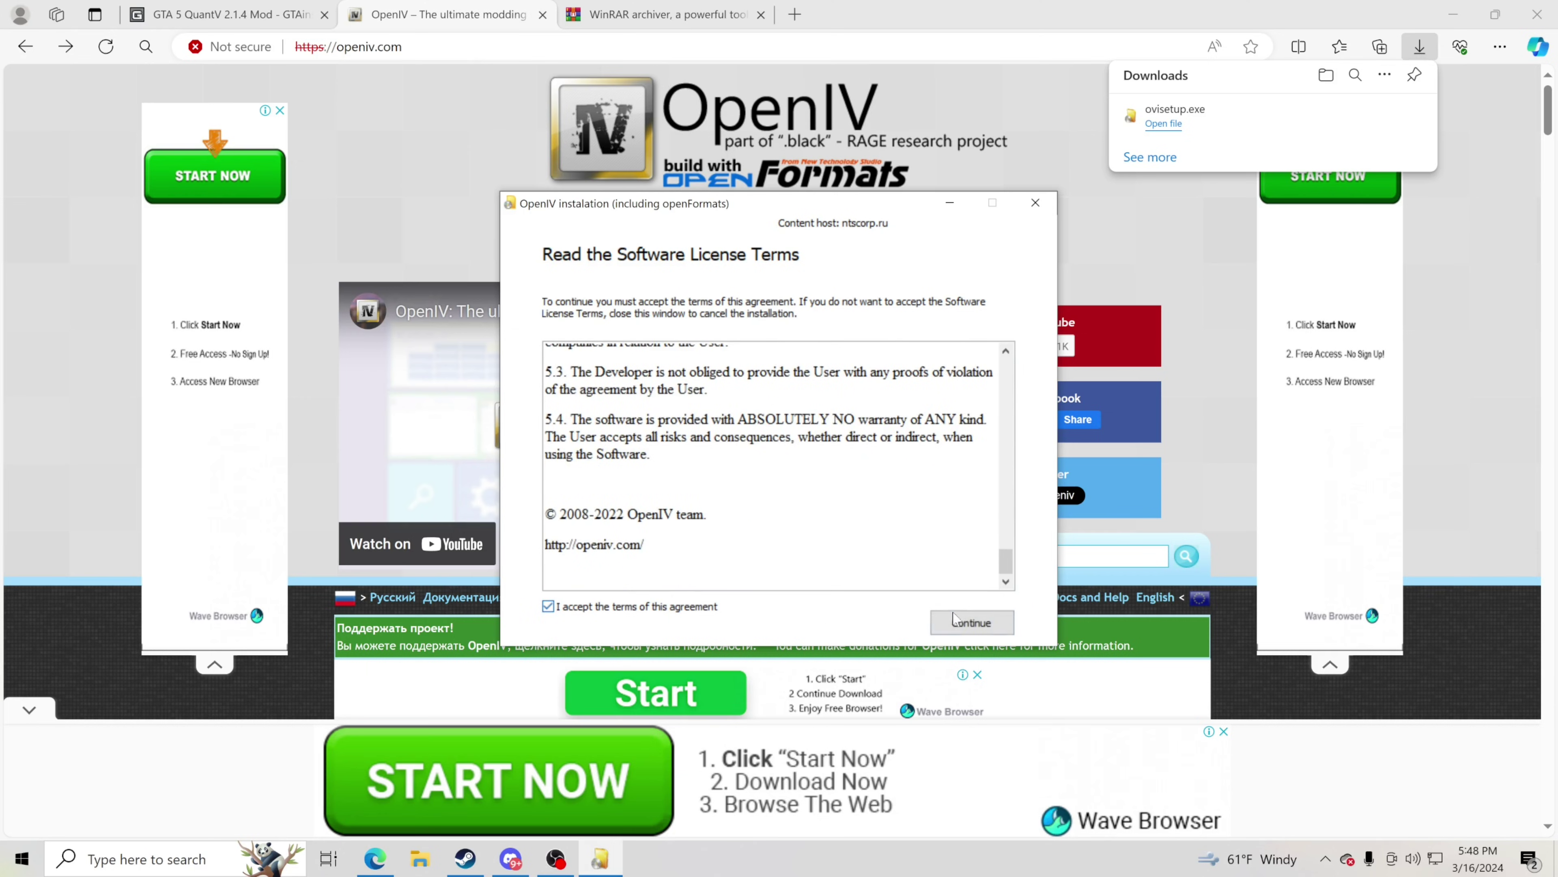
left_click(963, 626)
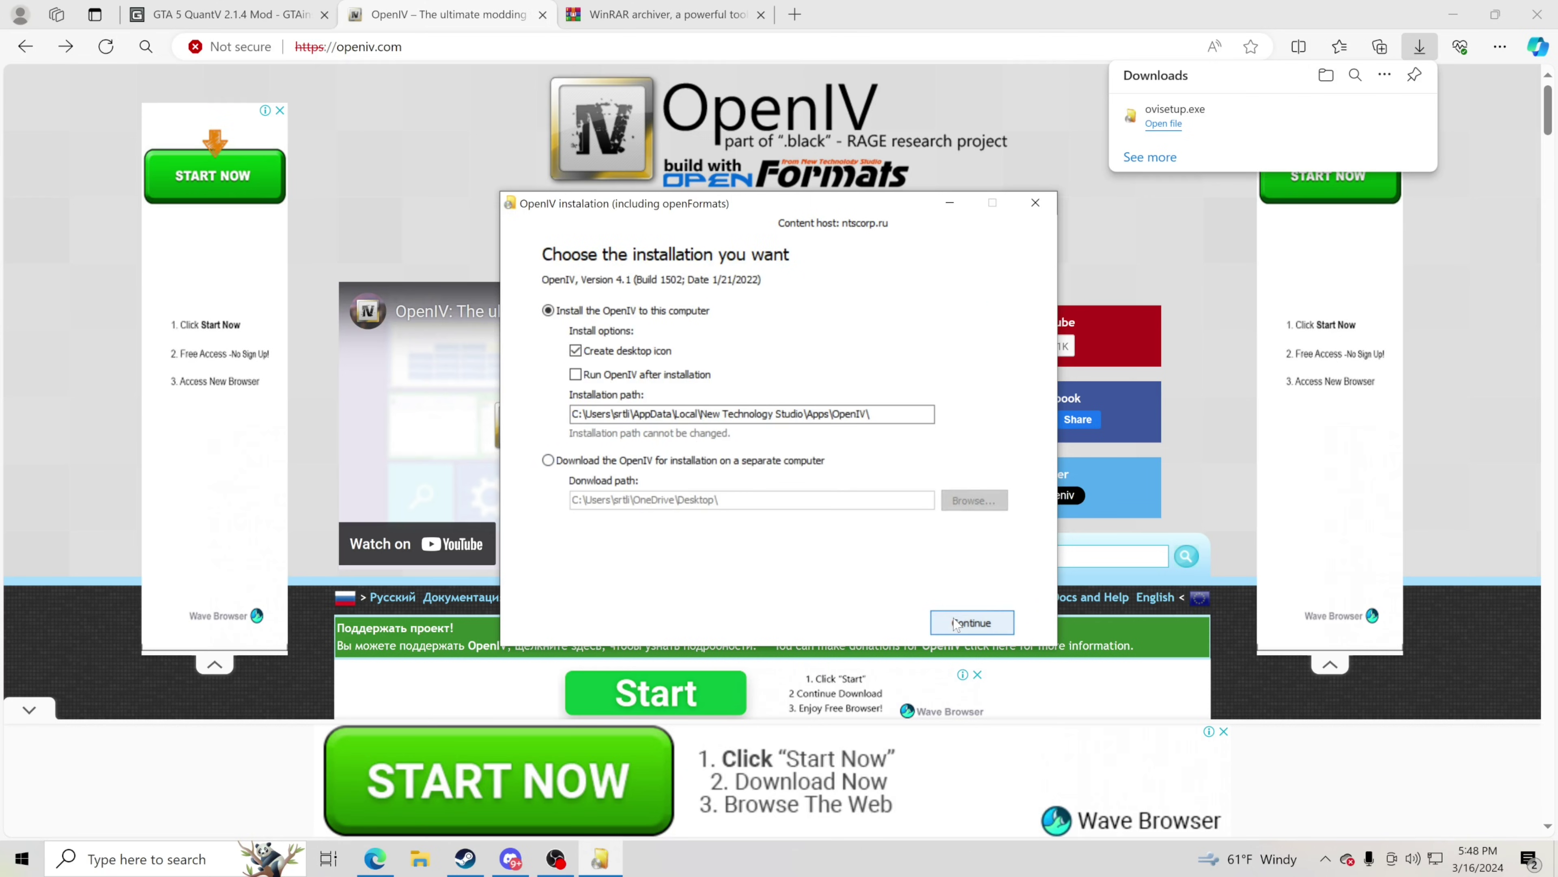
left_click(971, 622)
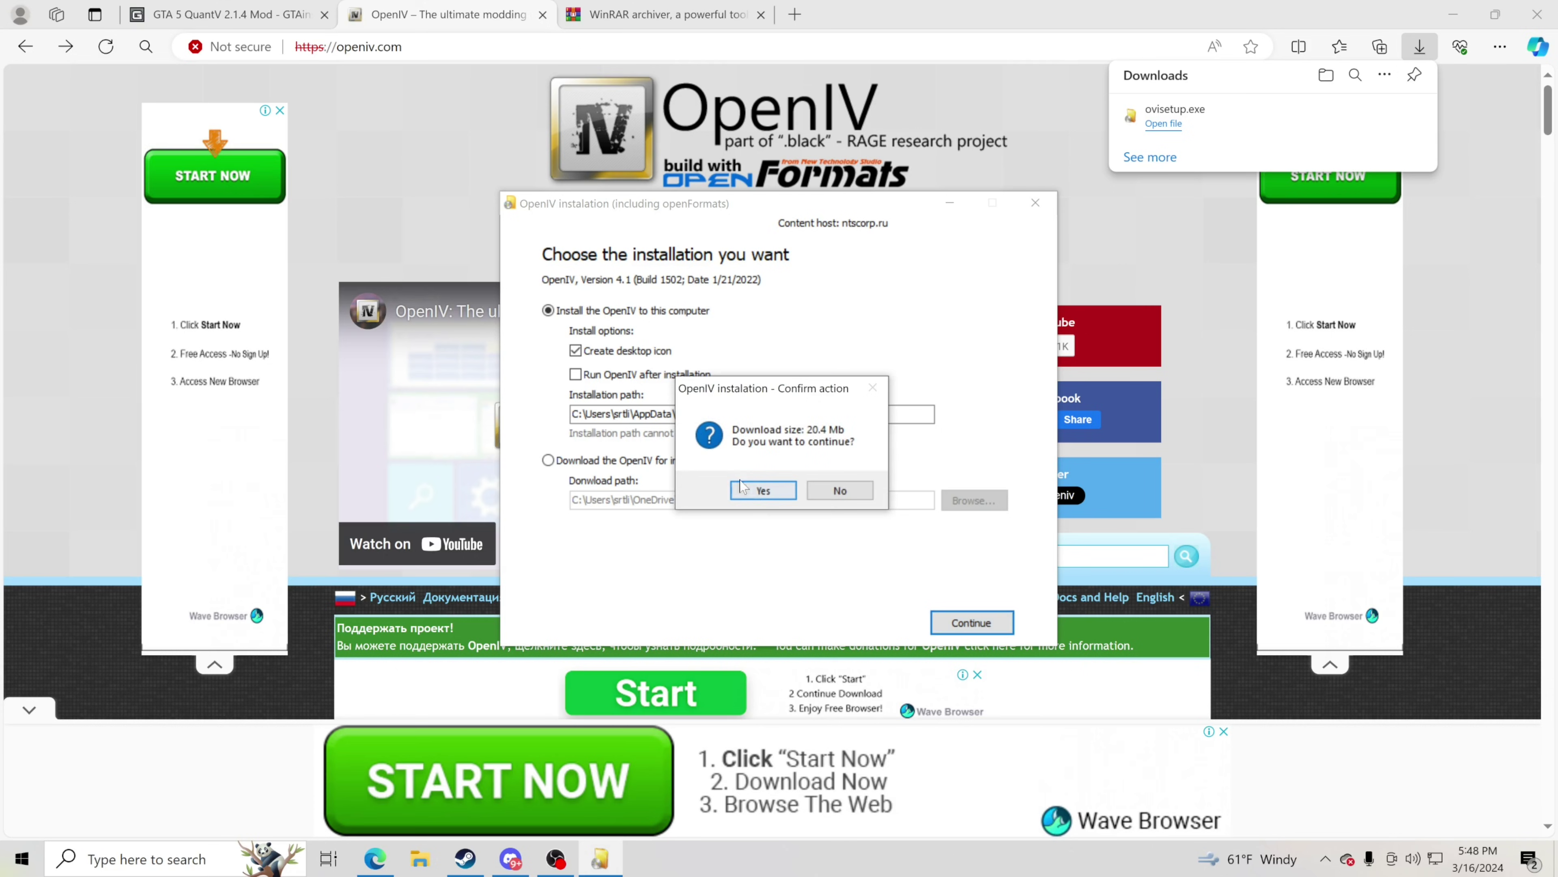
left_click(763, 491)
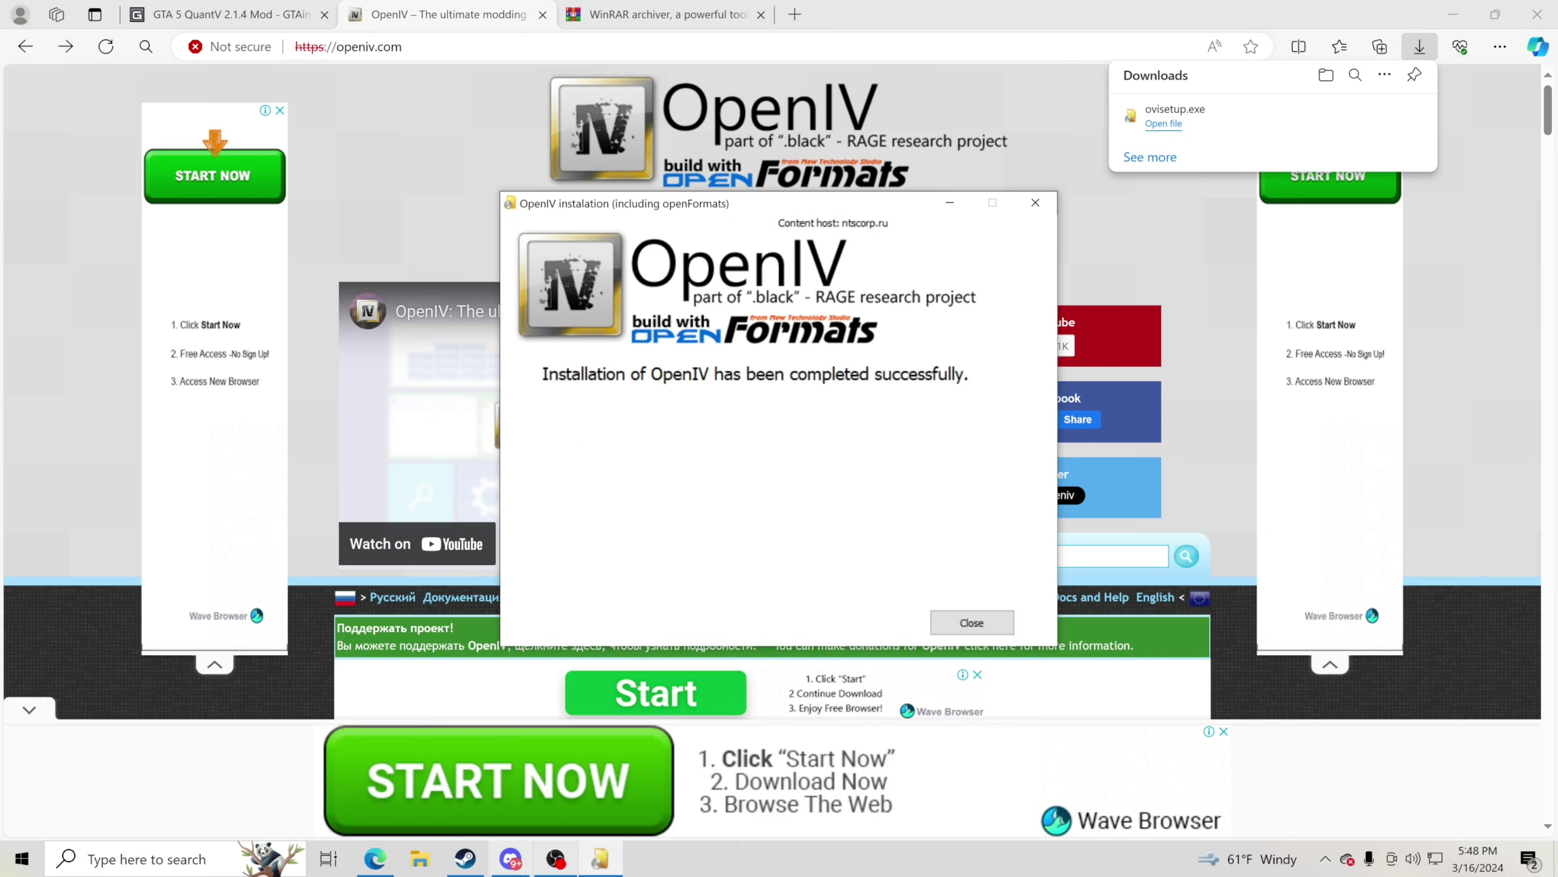
left_click(968, 624)
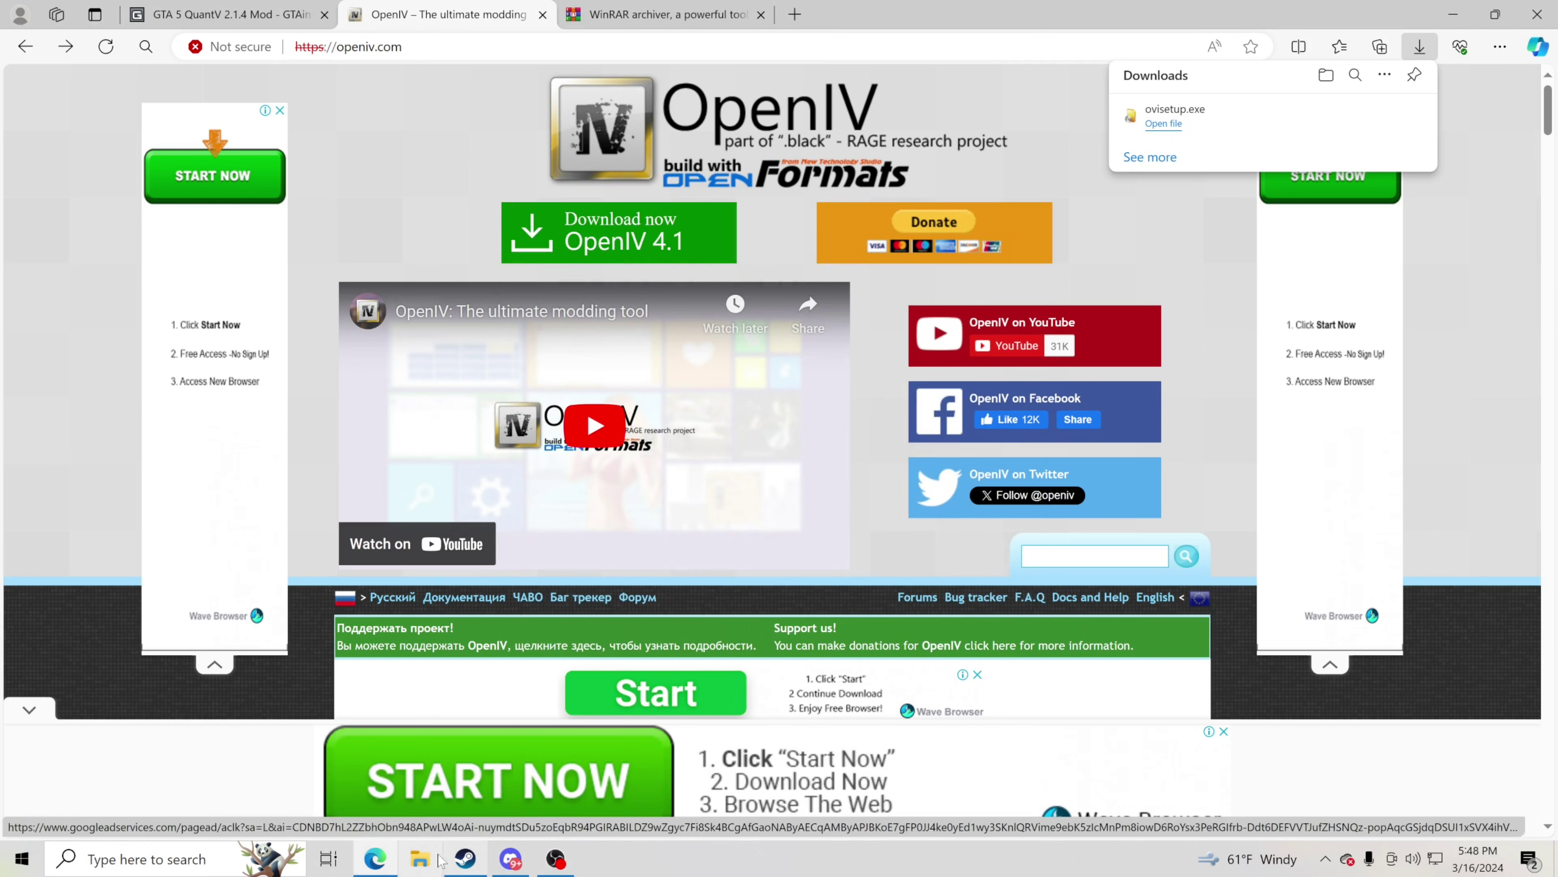
In the maximized Steam library, open Grand Theft Auto V's folder via Manage > Browse local files.
left_click(468, 862)
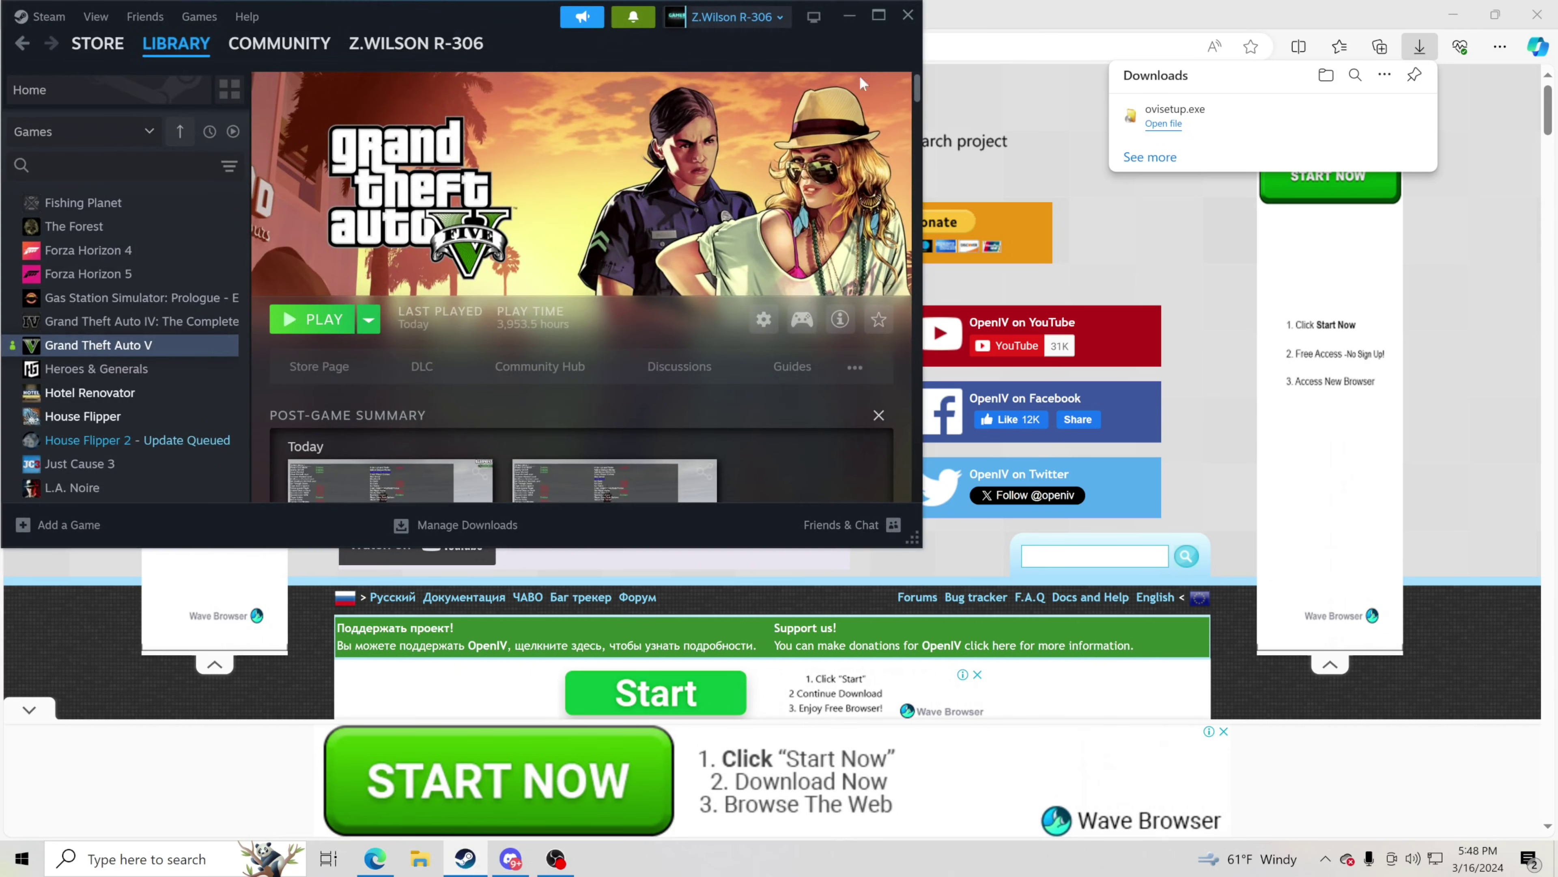
left_click(879, 14)
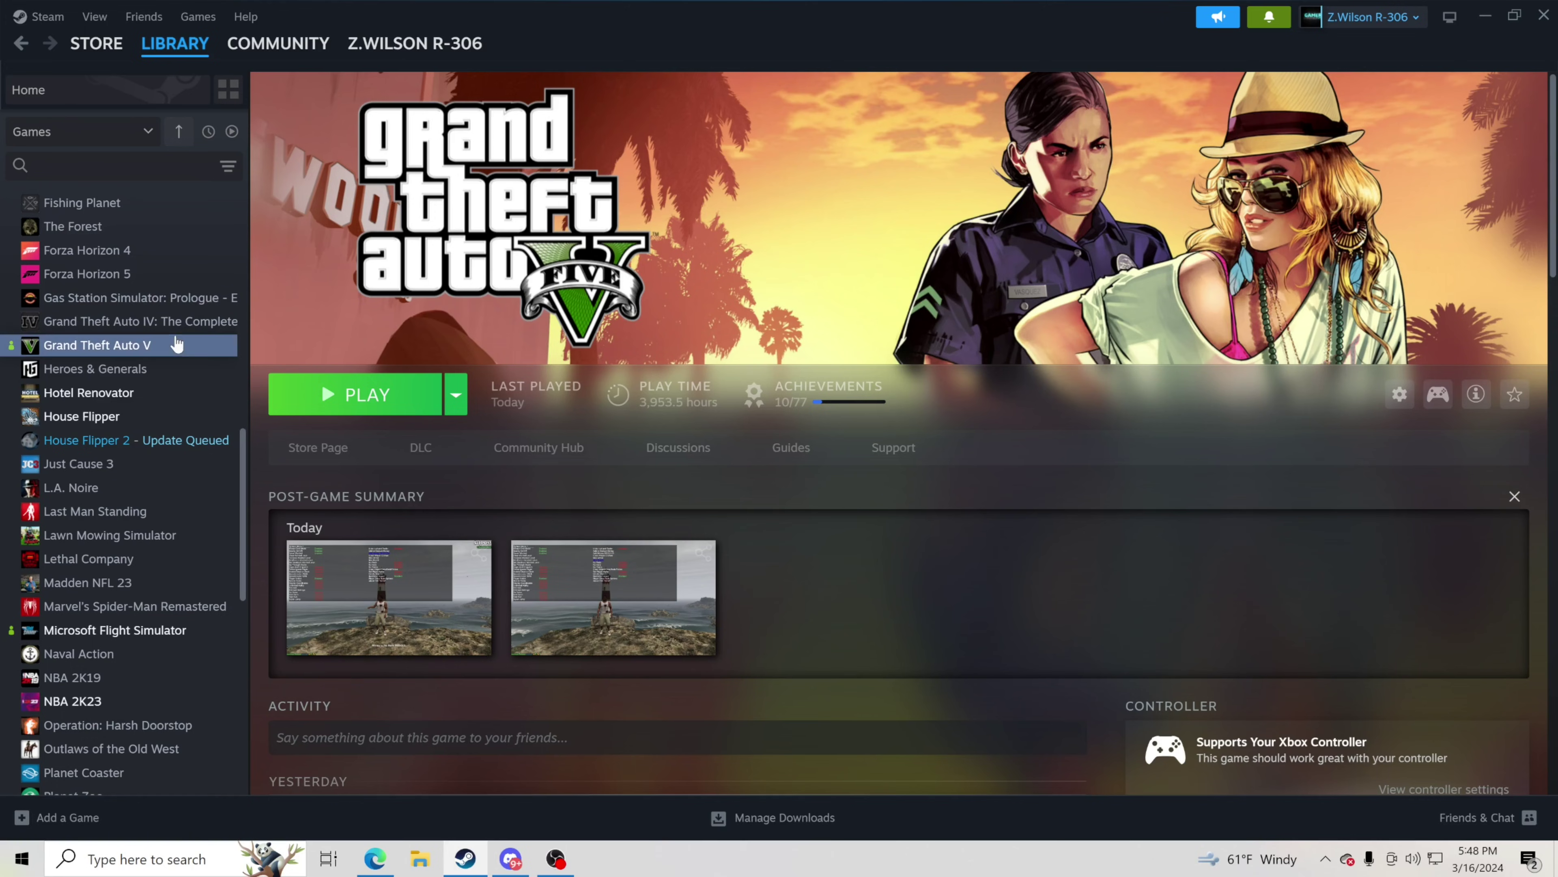
mouse_move(186, 64)
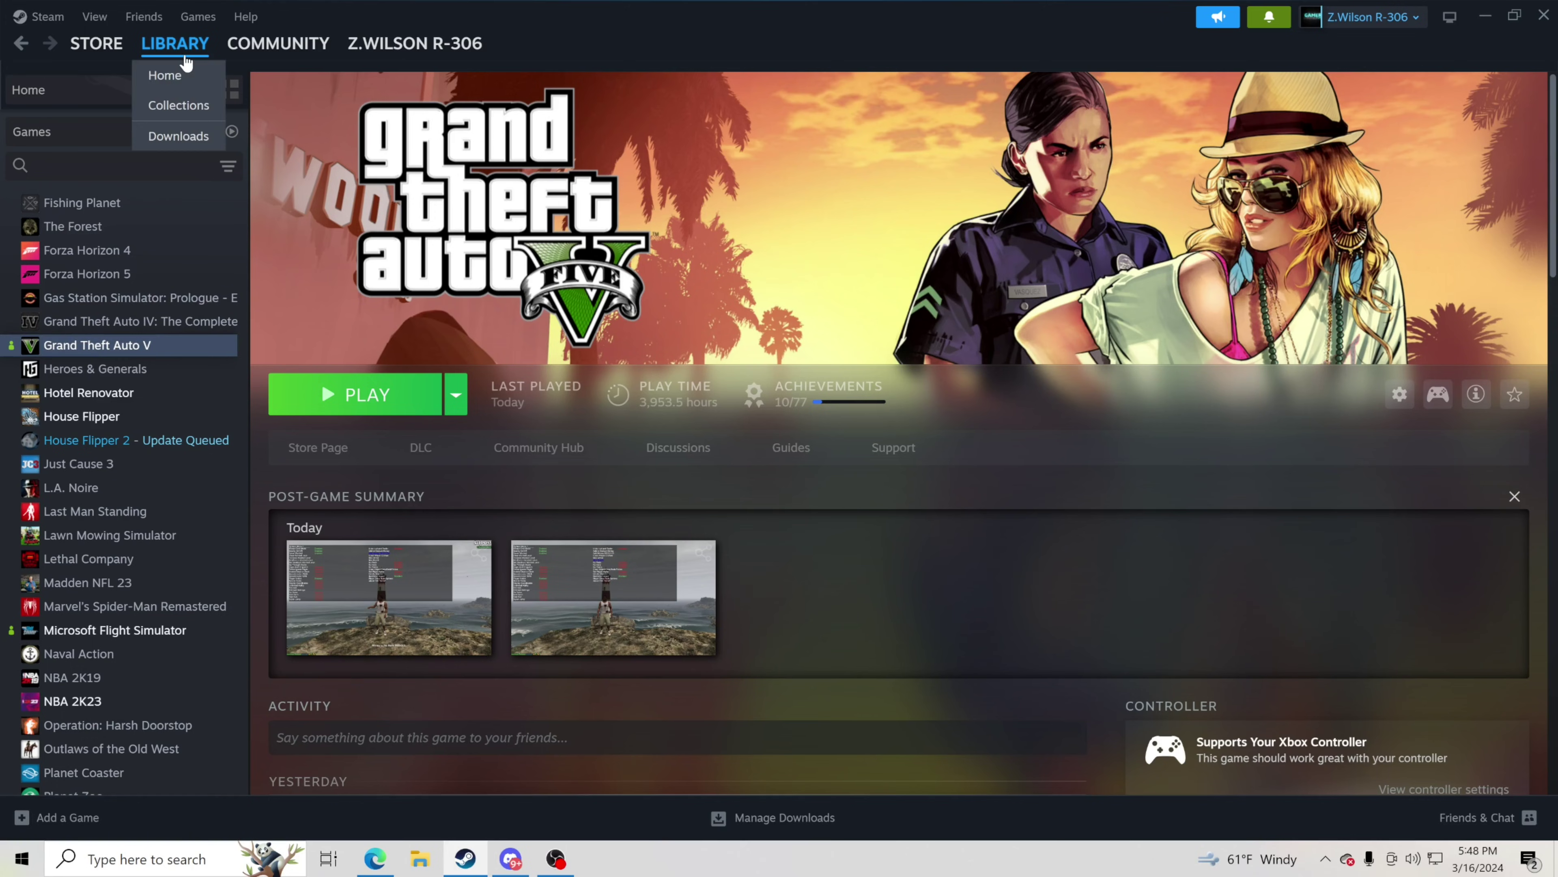
right_click(125, 355)
mouse_move(184, 459)
left_click(339, 527)
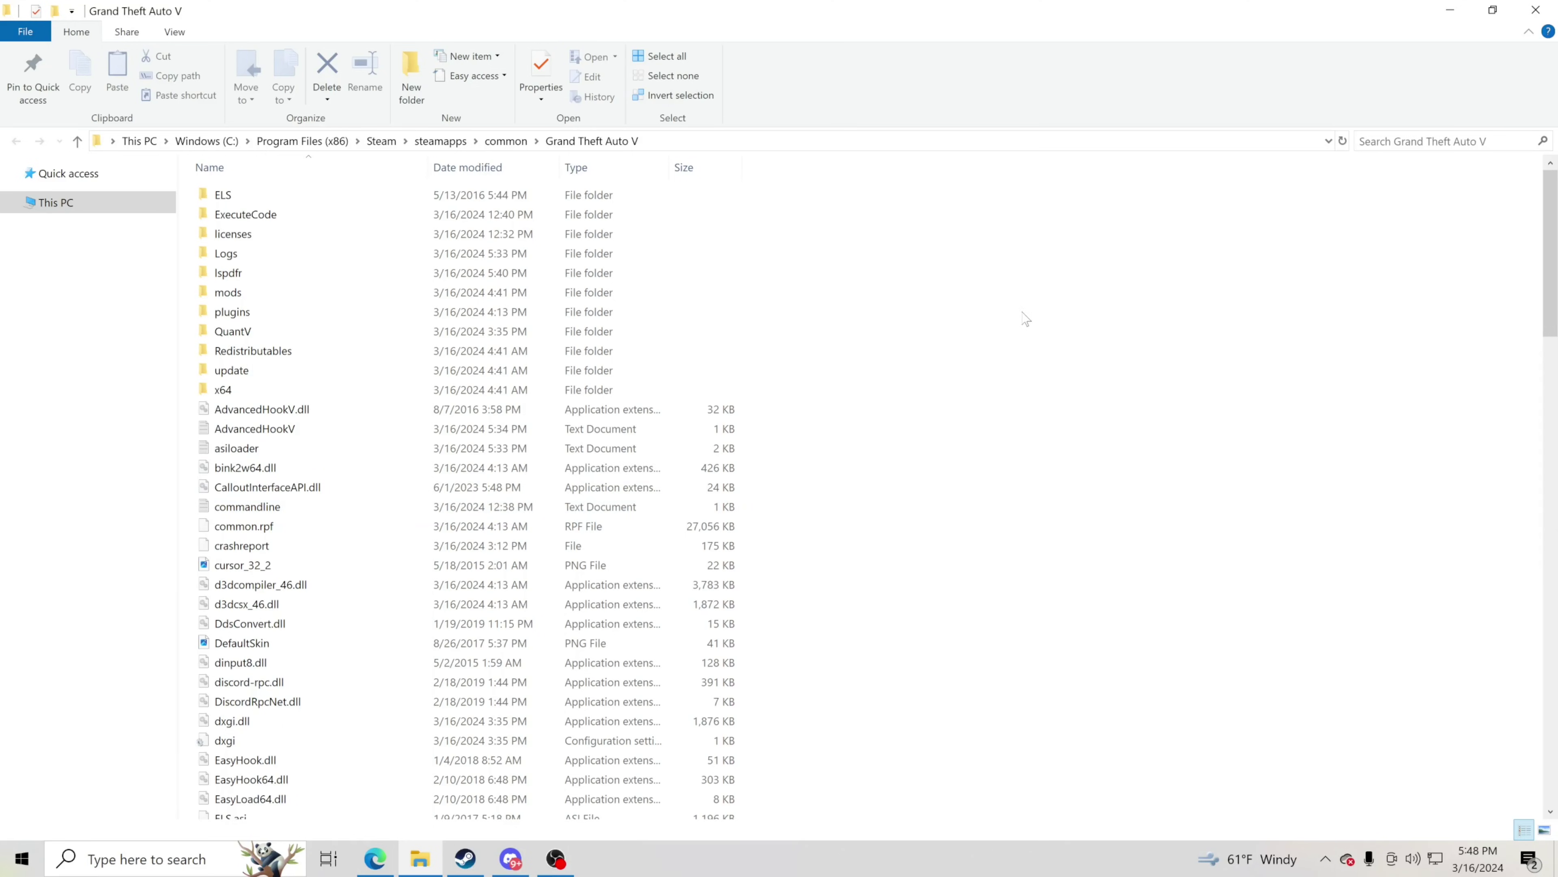
Look over the GTA V folder, select the mods folder, and bring up Windows search.
scroll(560, 547, "down", 8)
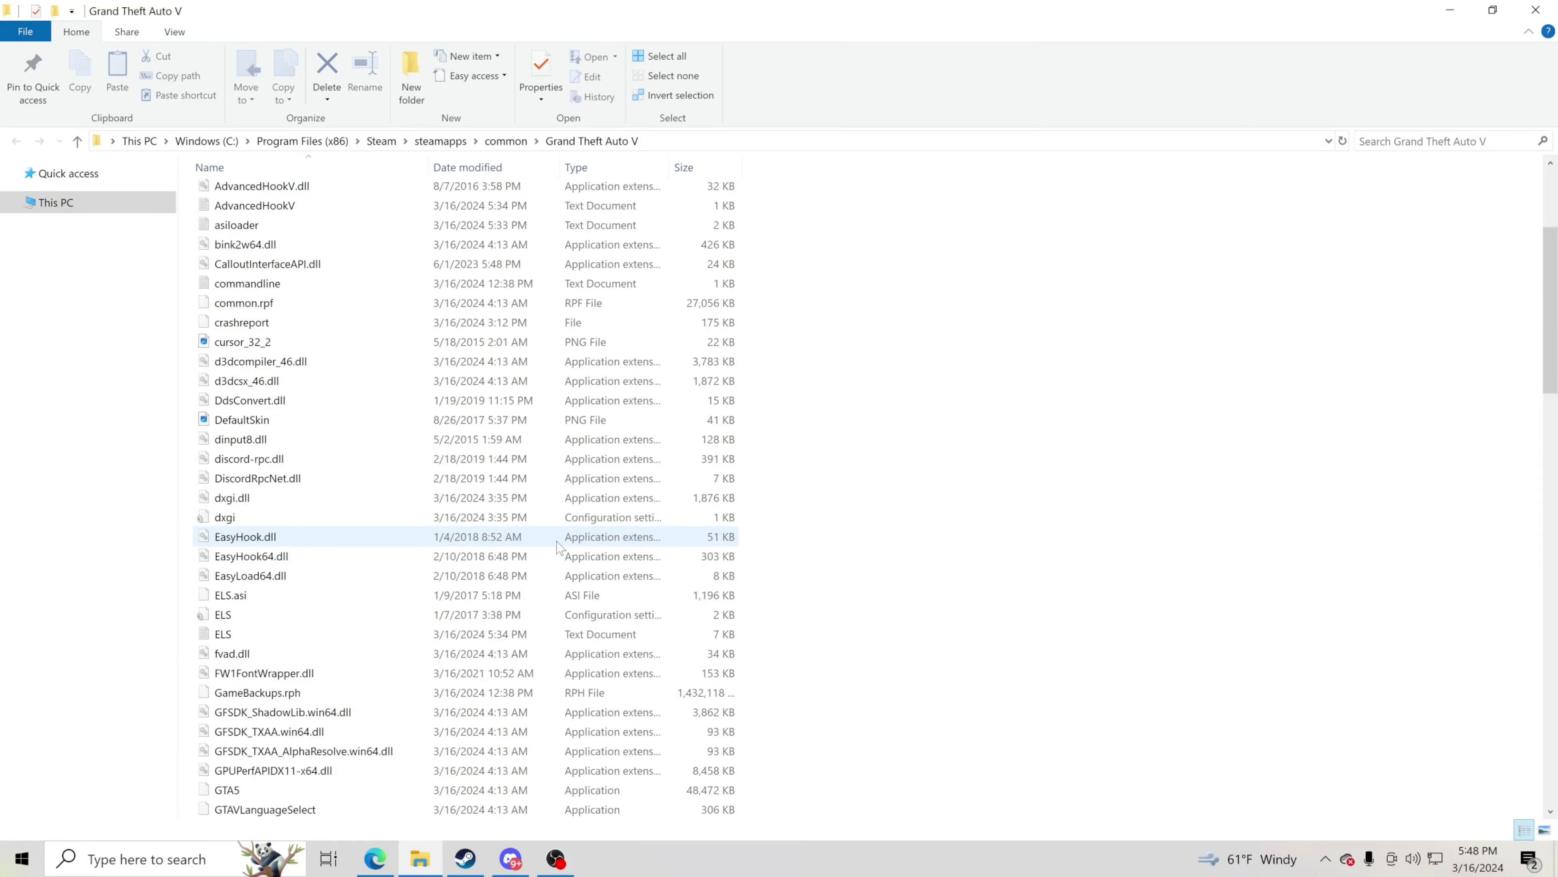
scroll(559, 547, "up", 8)
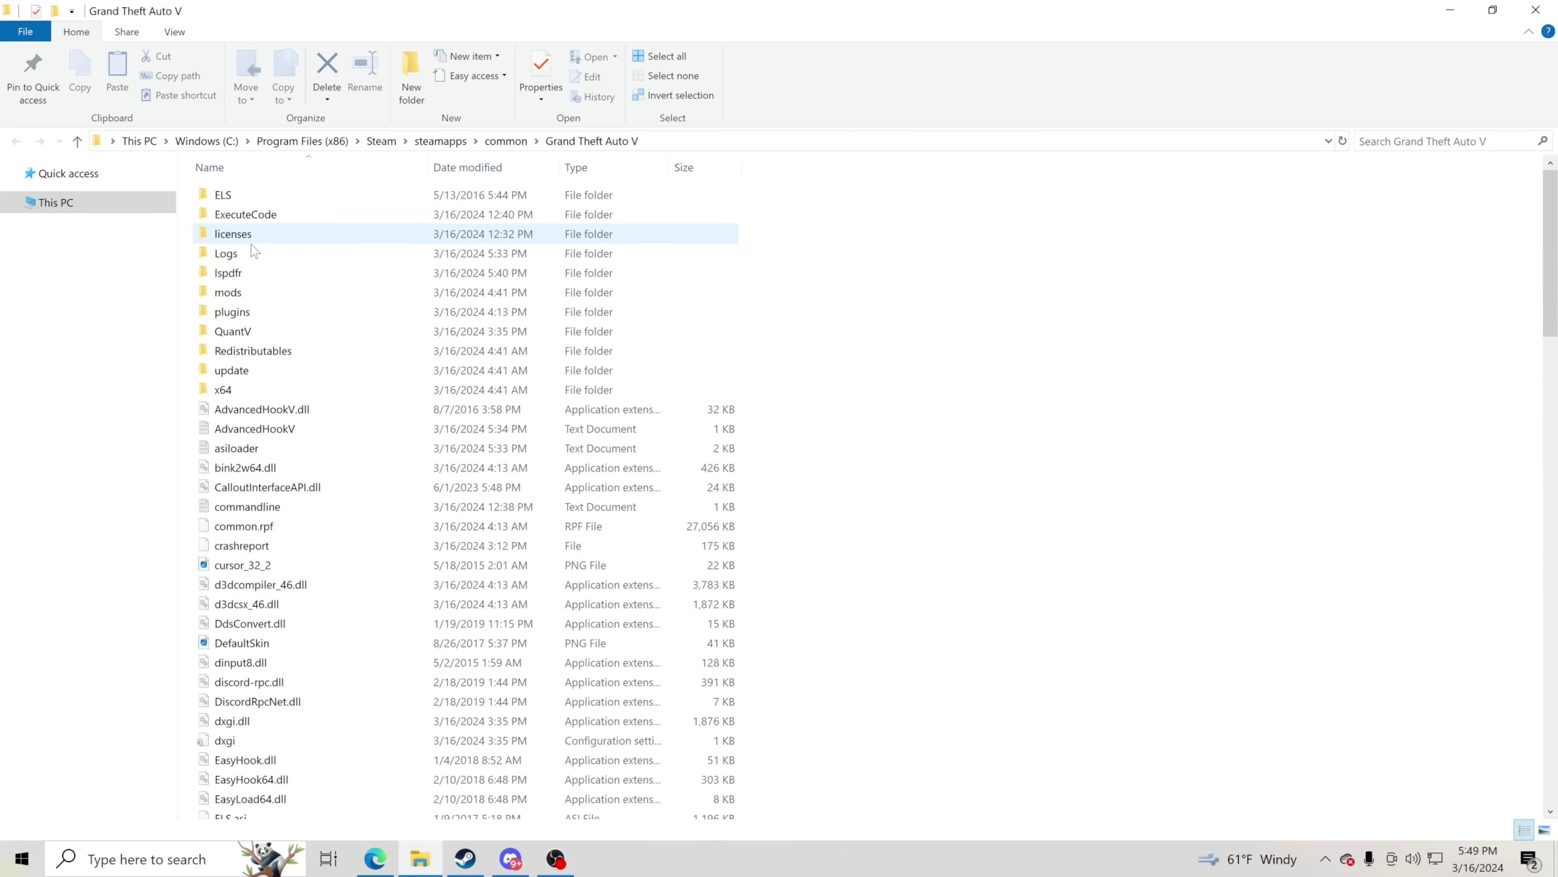
left_click(331, 297)
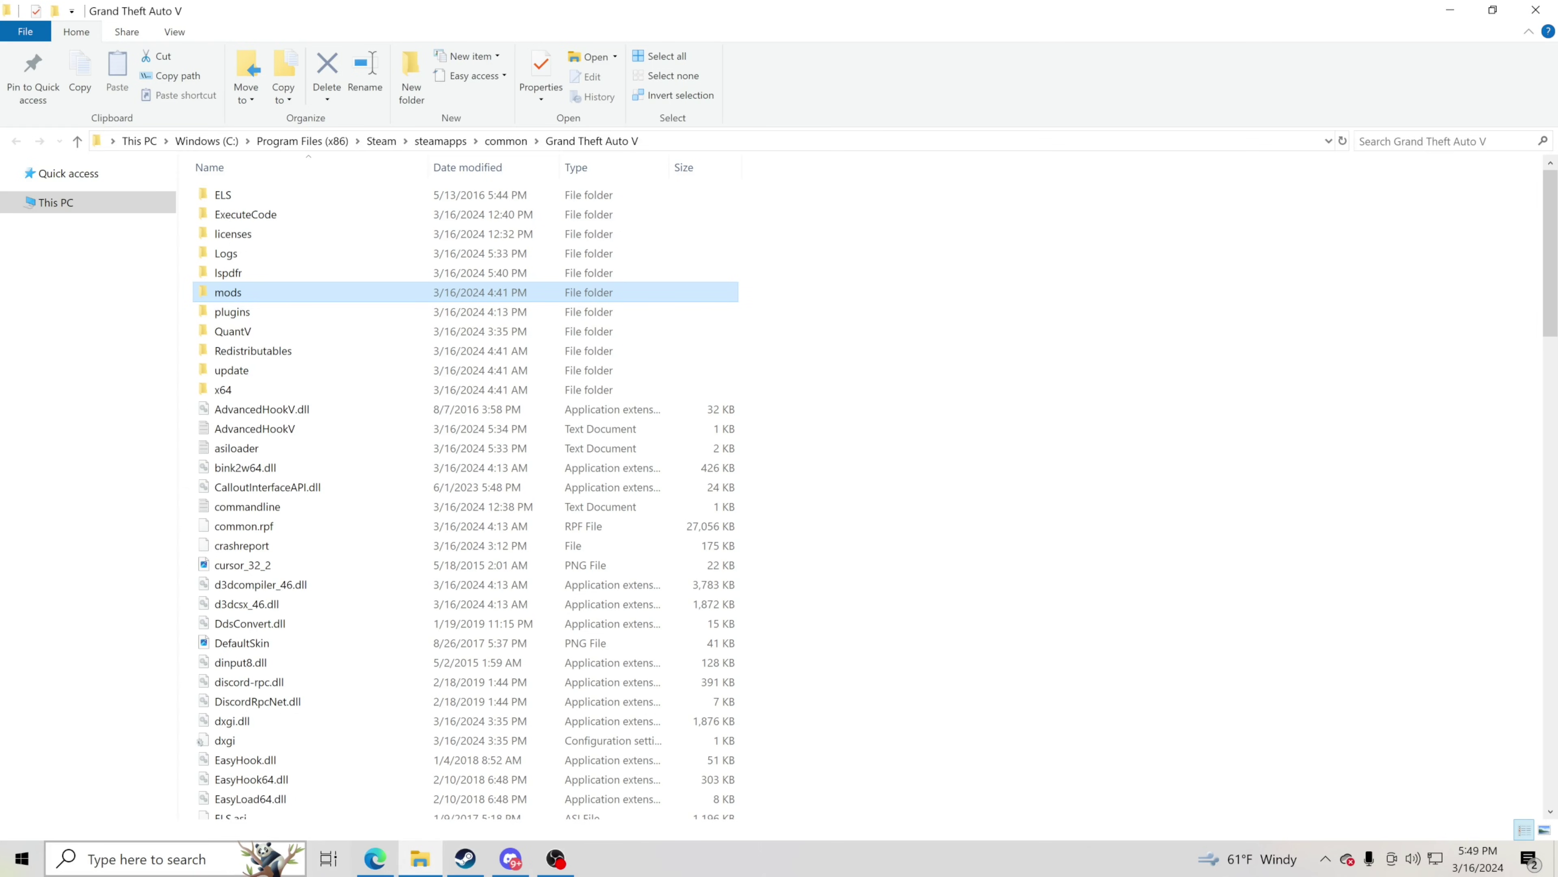
left_click(175, 859)
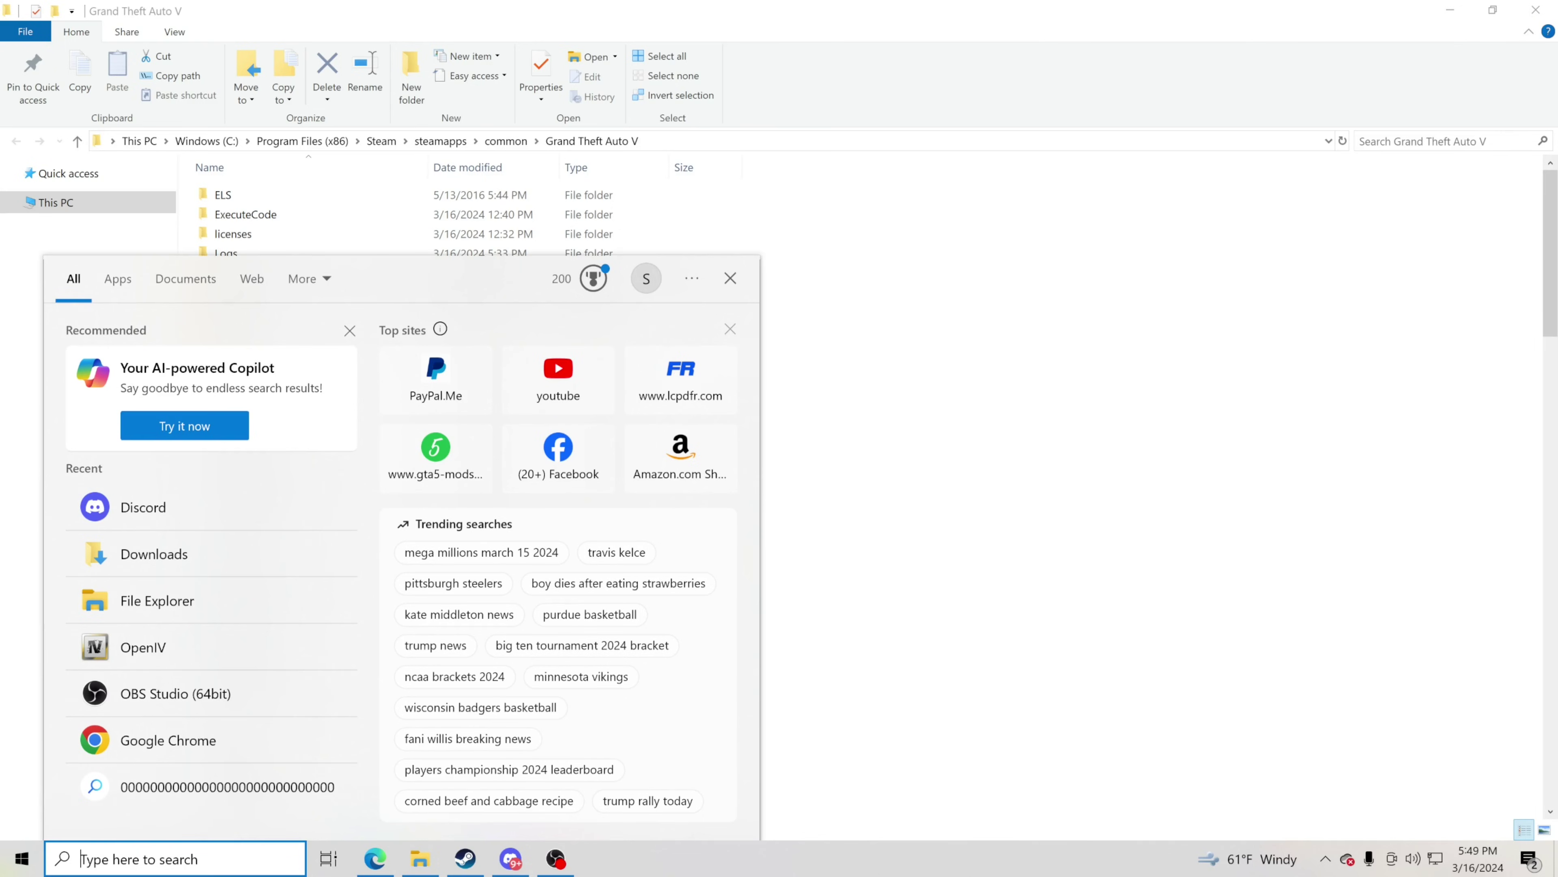
Launch OpenIV from search and choose Grand Theft Auto V for Windows.
type("open")
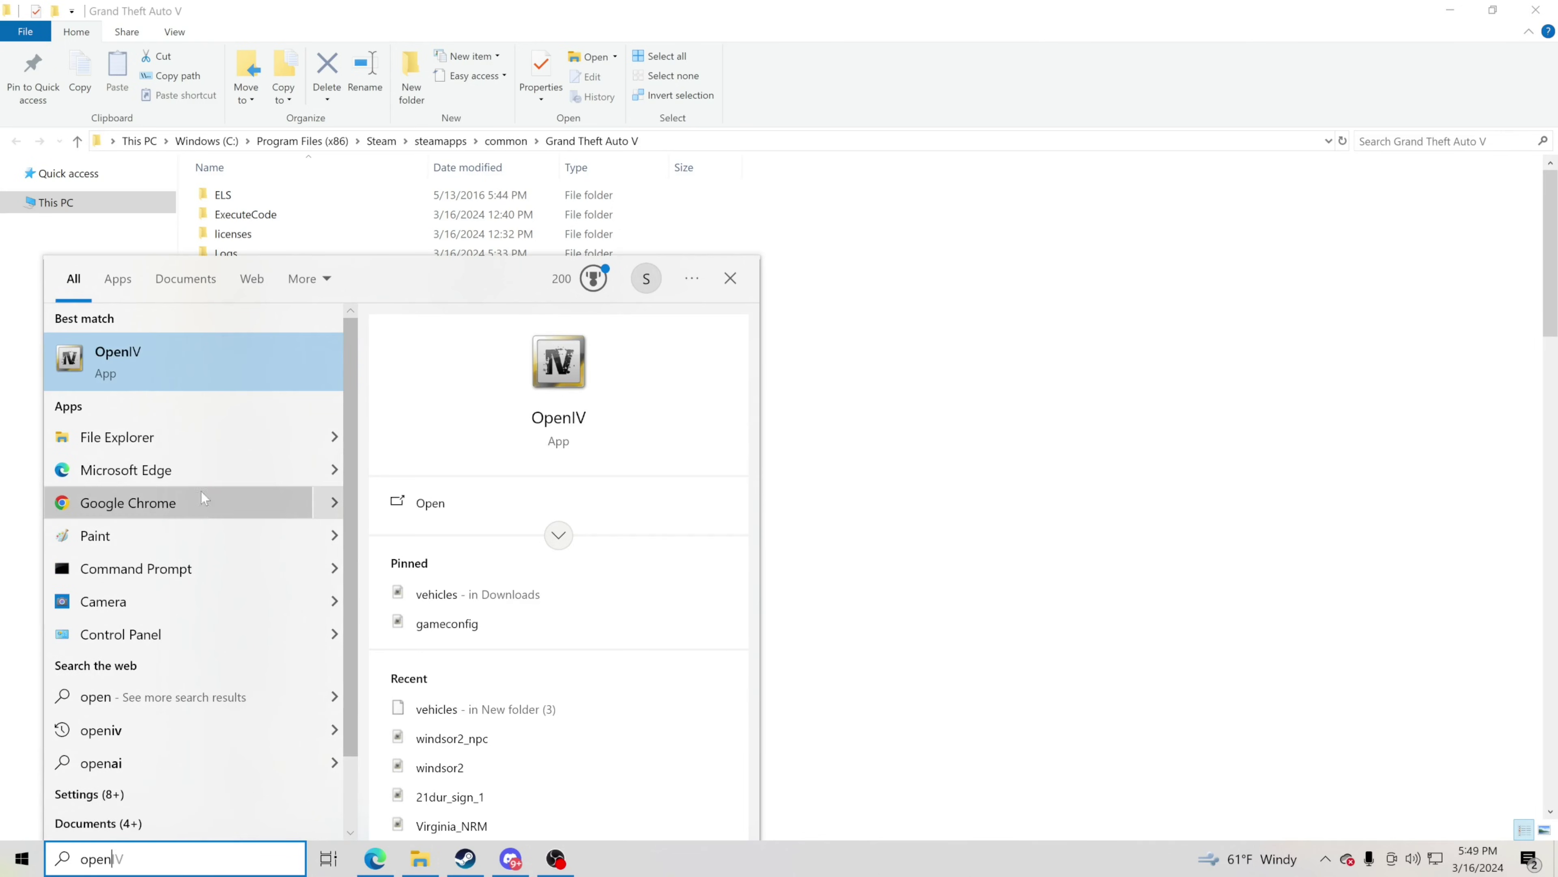
left_click(125, 368)
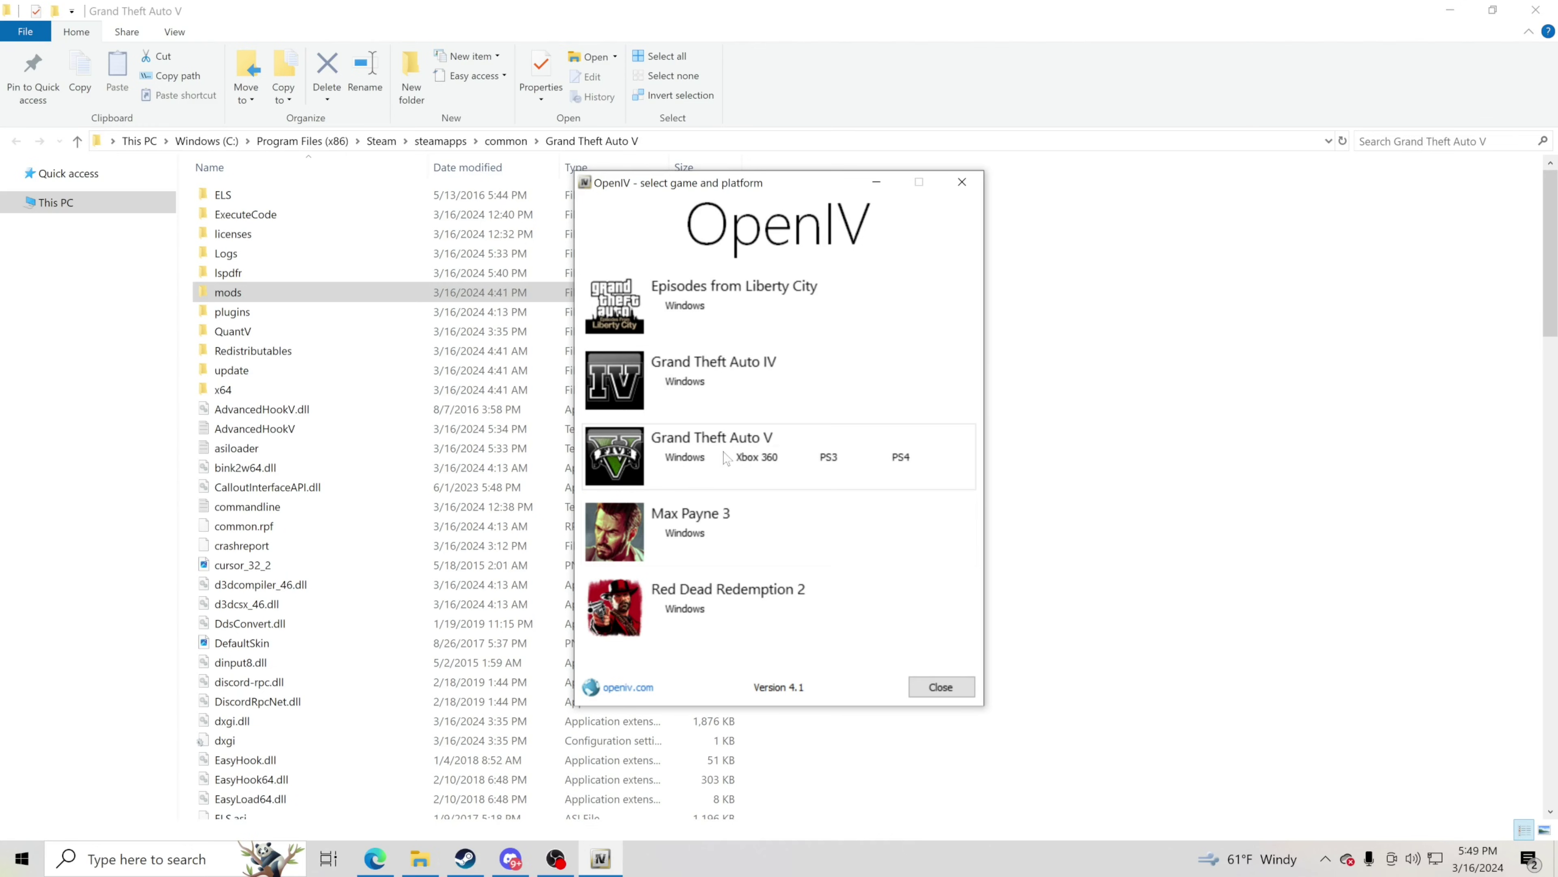
left_click(696, 466)
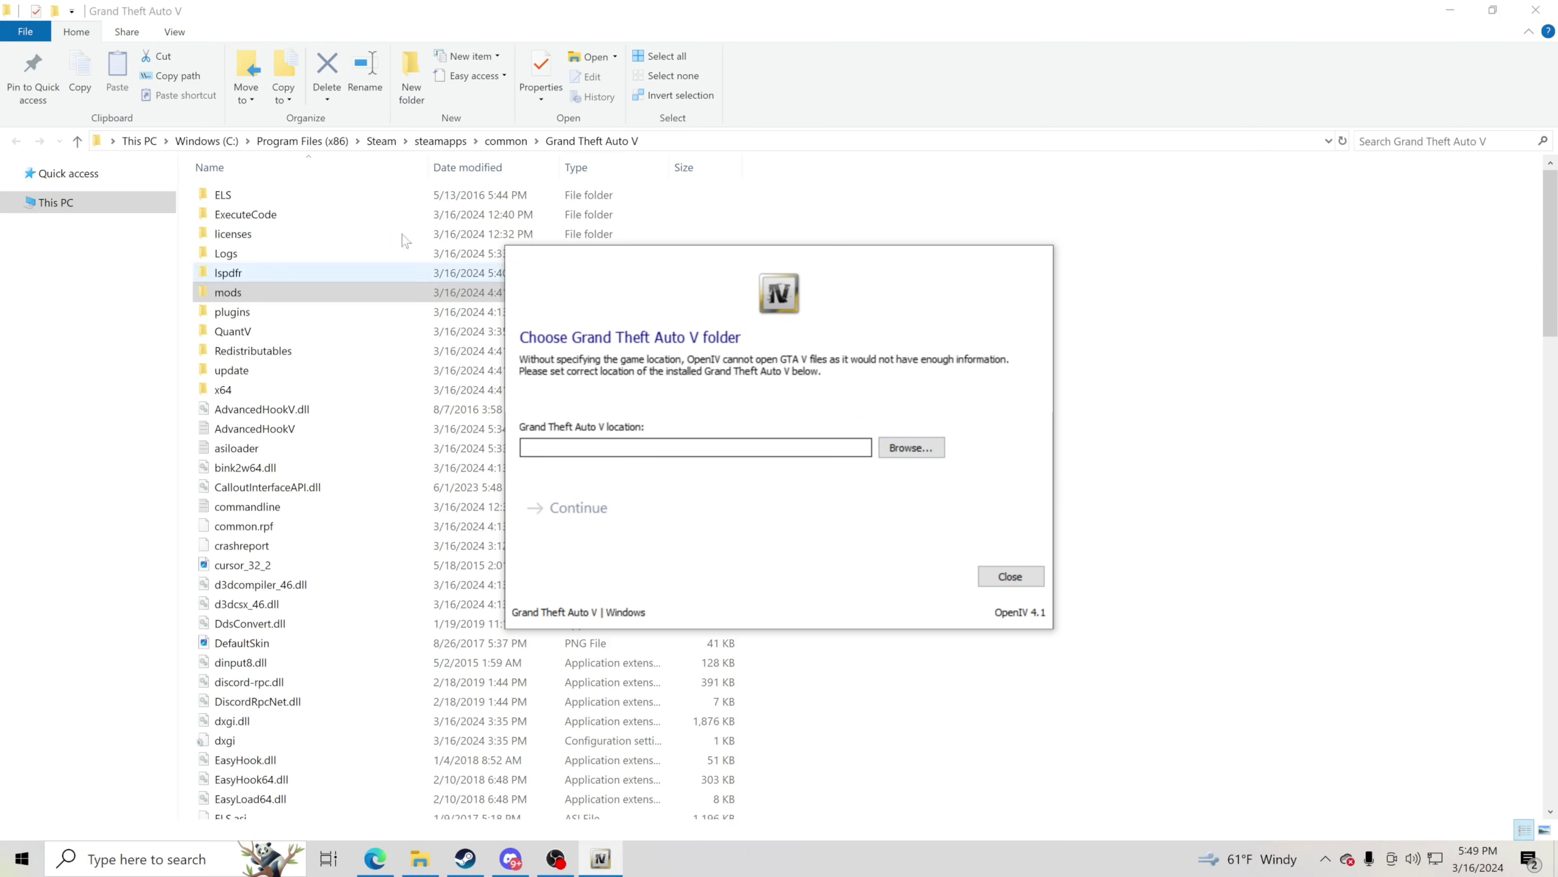
left_click(1102, 28)
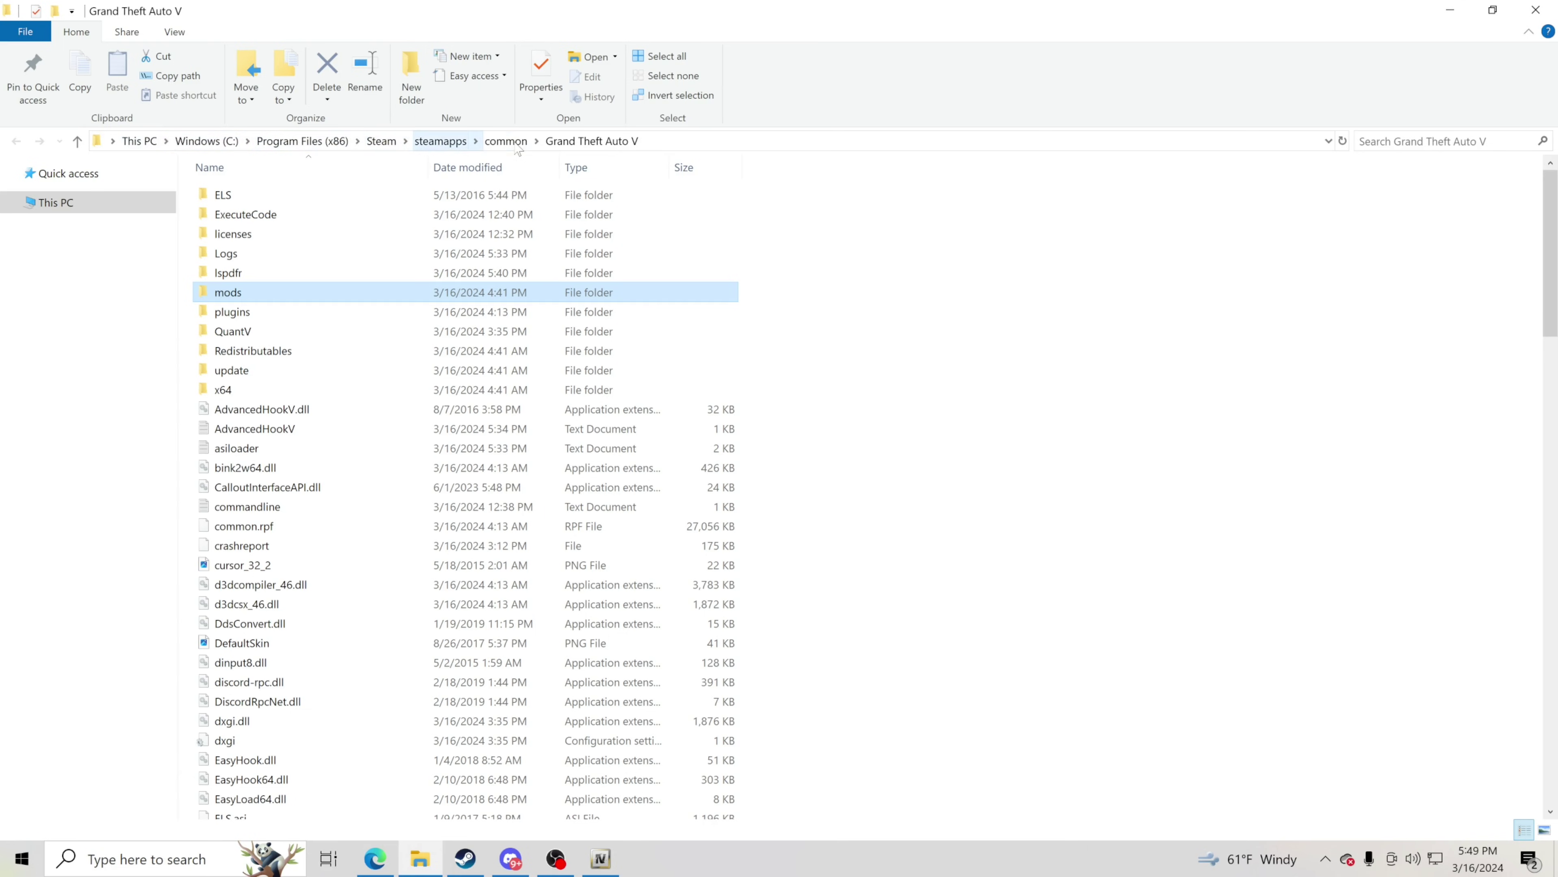
left_click(600, 859)
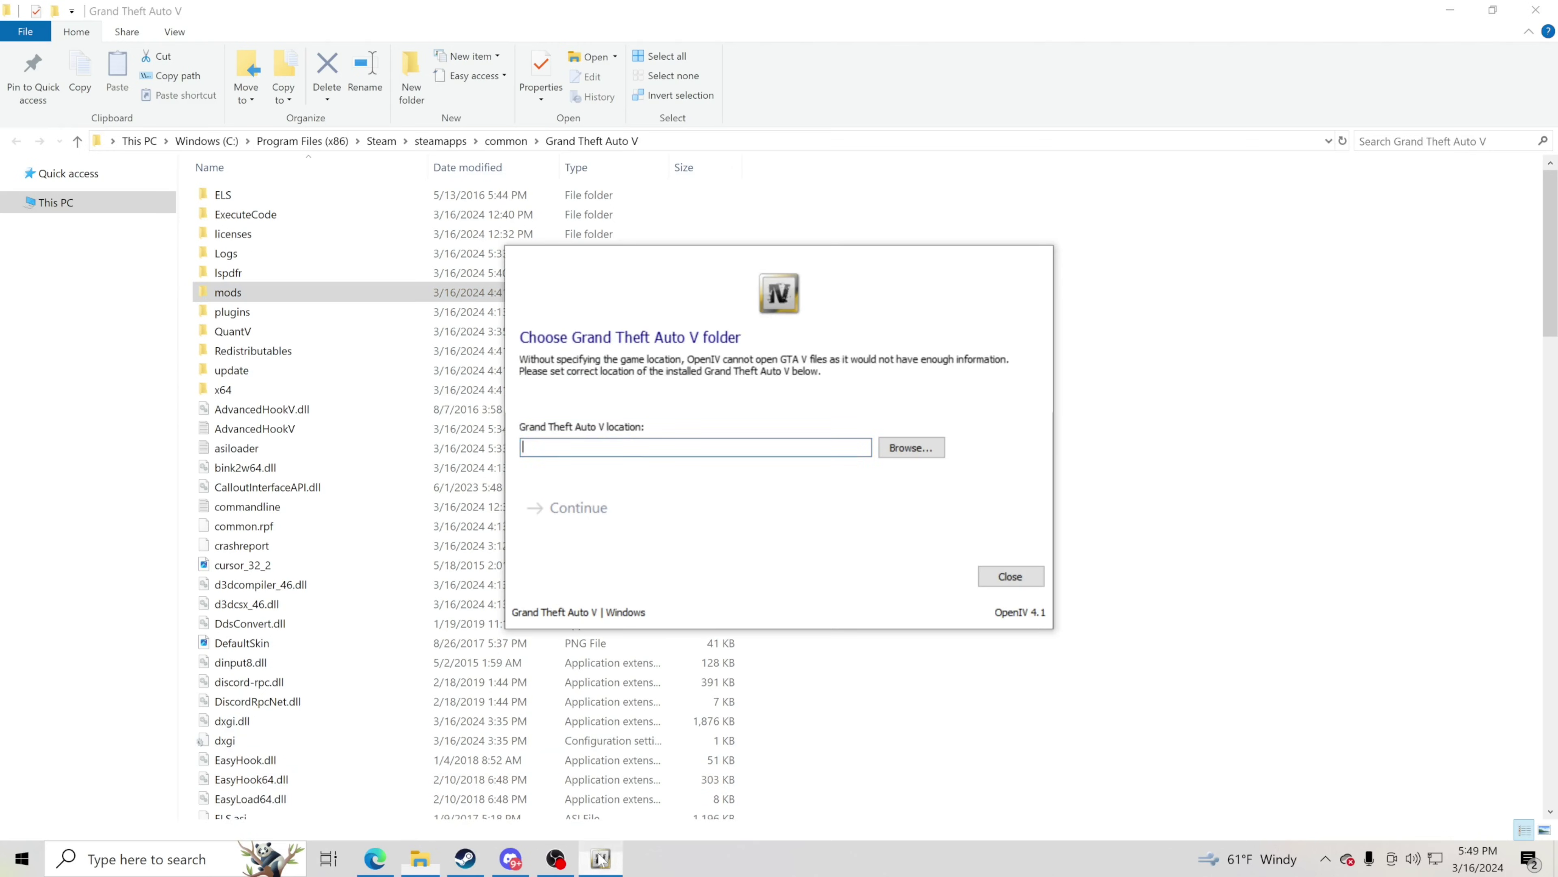
Set the game folder to C:\Program Files (x86)\Steam\steamapps\common\Grand Theft Auto V and proceed.
left_click(911, 448)
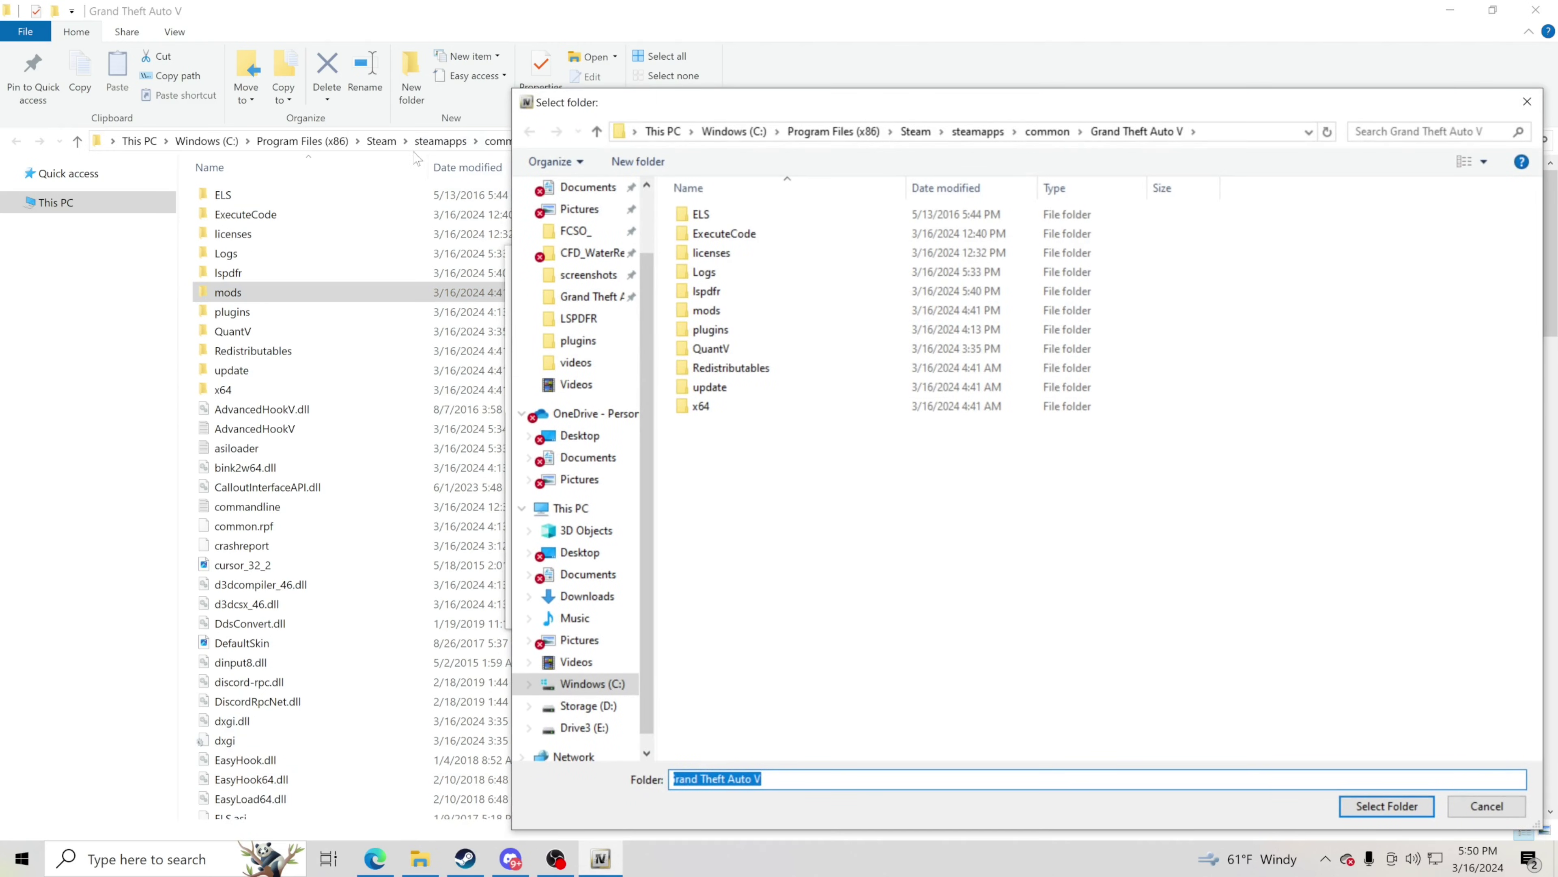
left_click(592, 683)
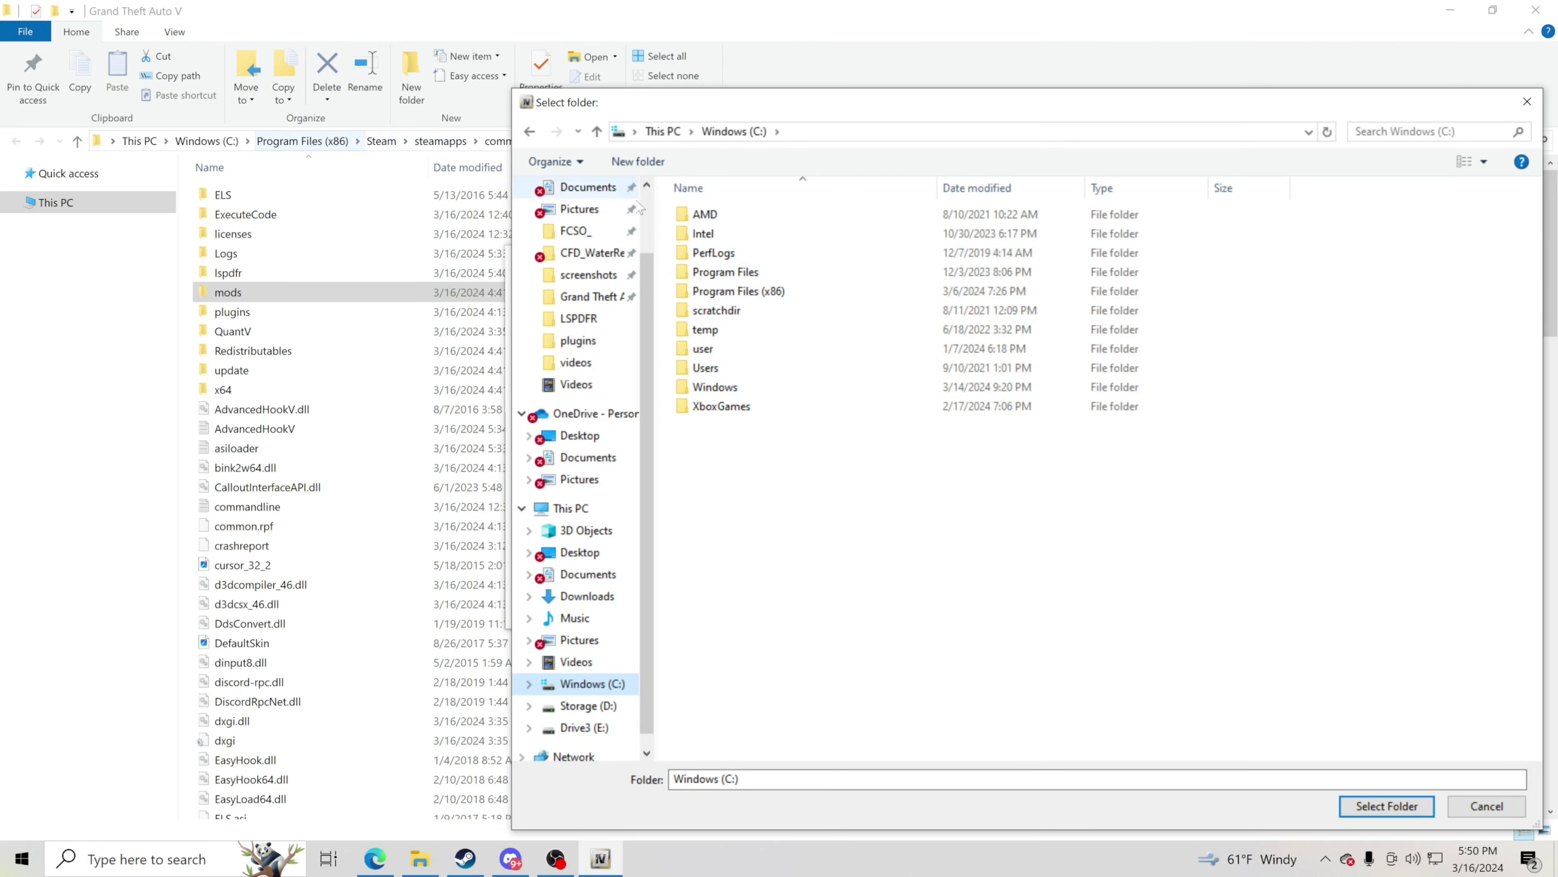
double_click(725, 292)
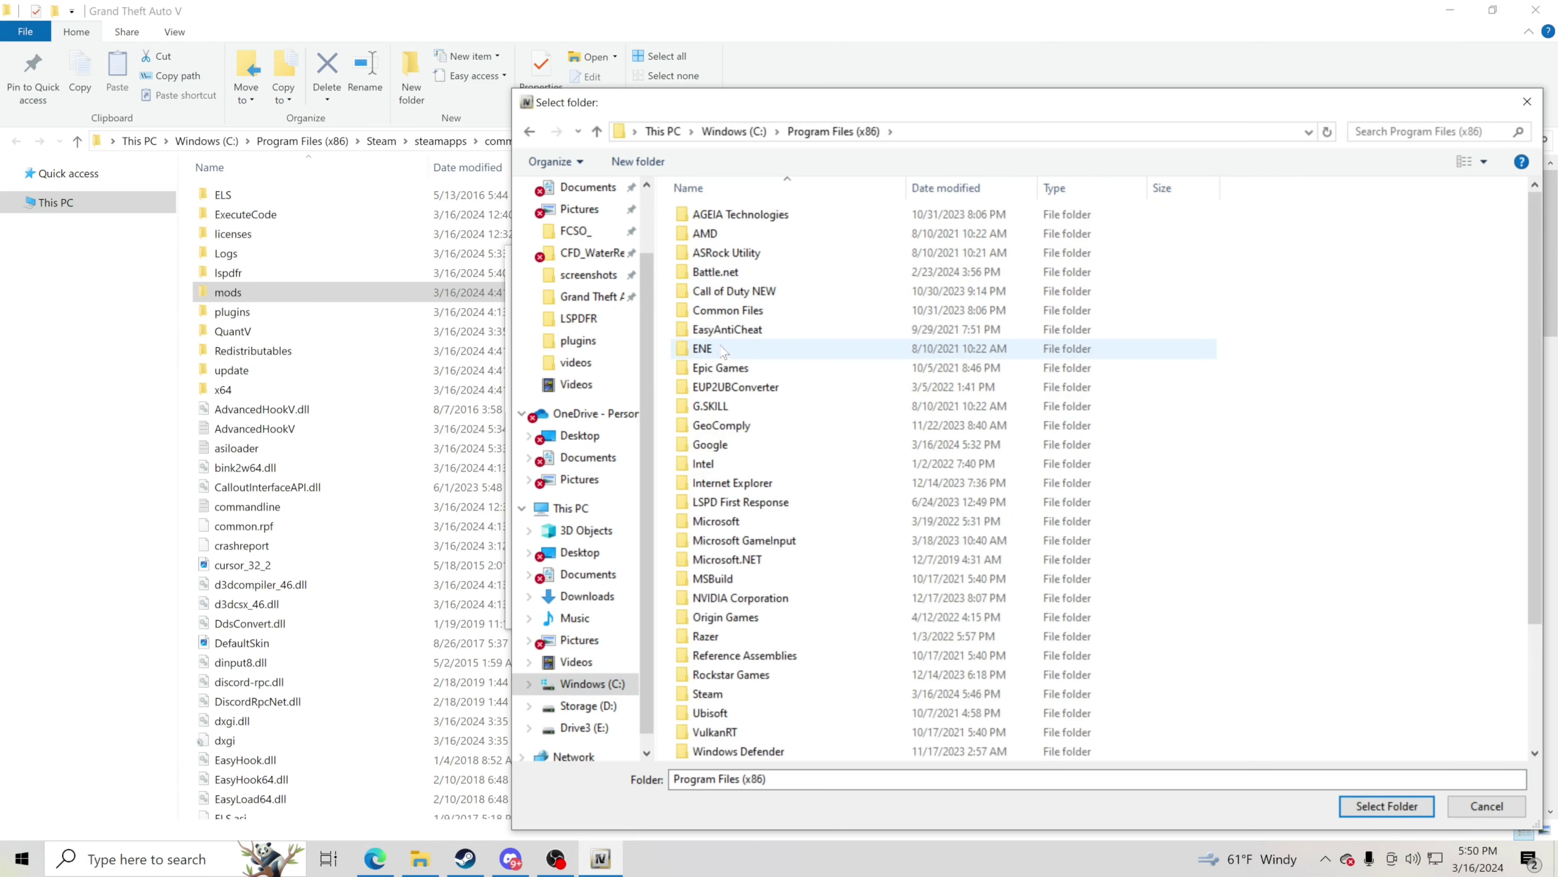
scroll(735, 521, "down", 3)
double_click(730, 538)
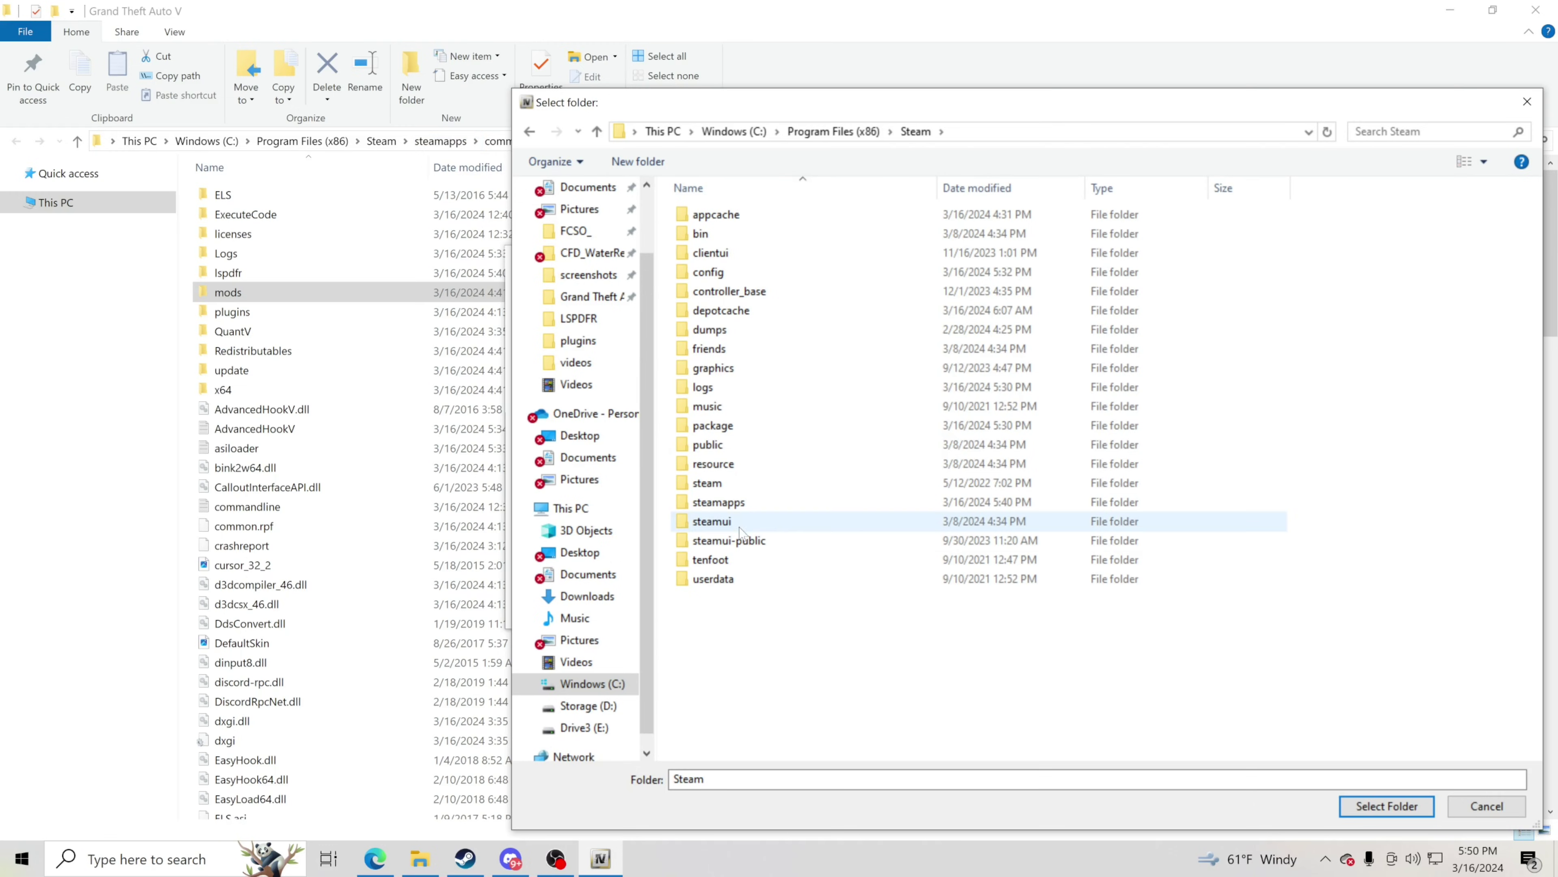
double_click(736, 502)
double_click(725, 216)
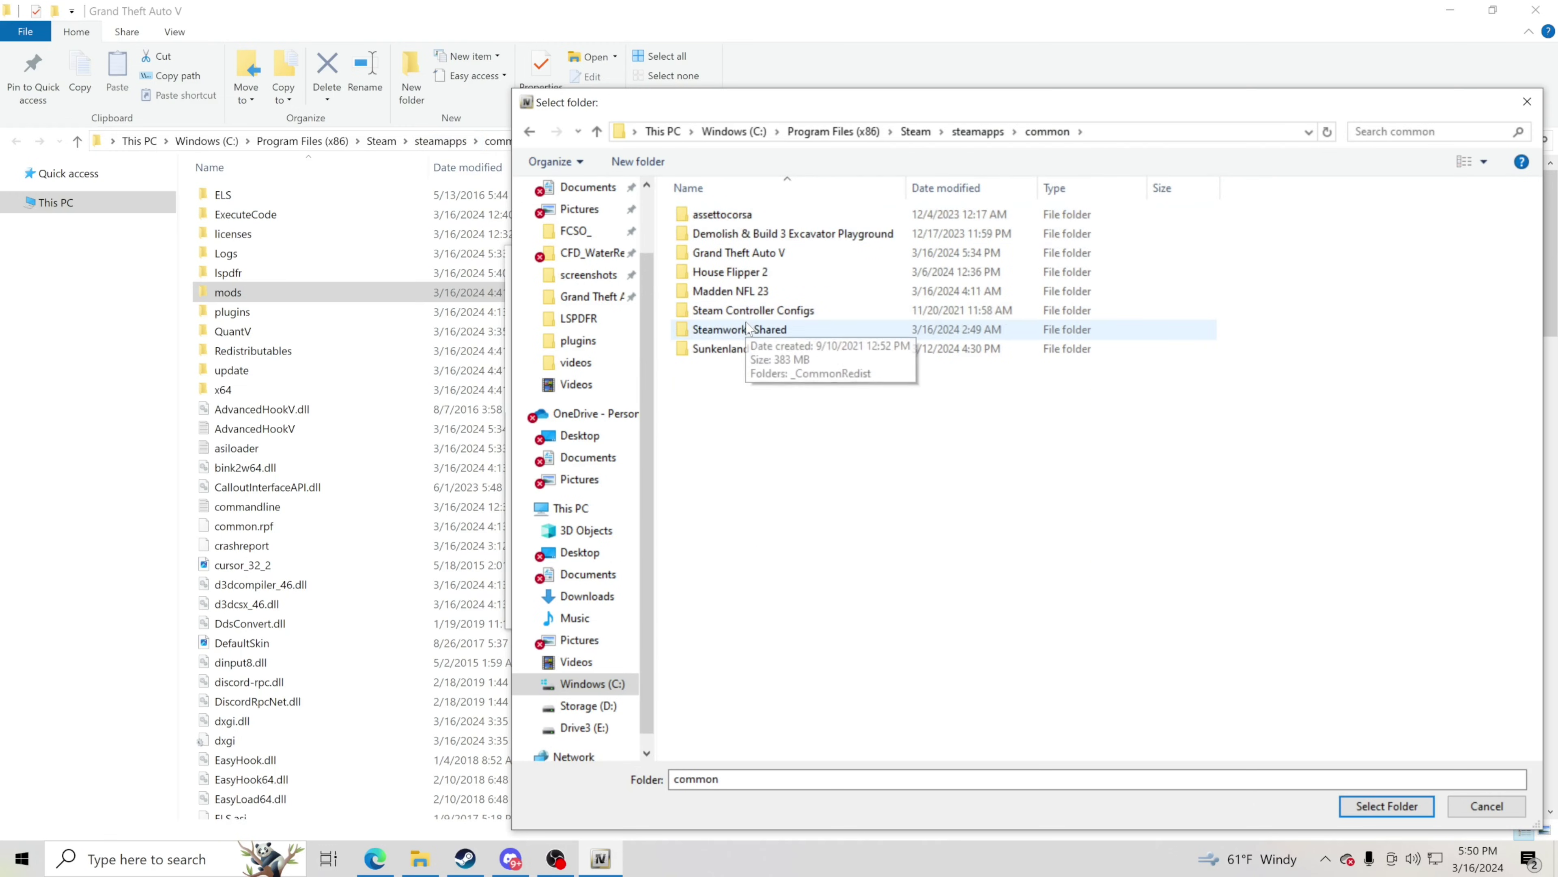
left_click(750, 258)
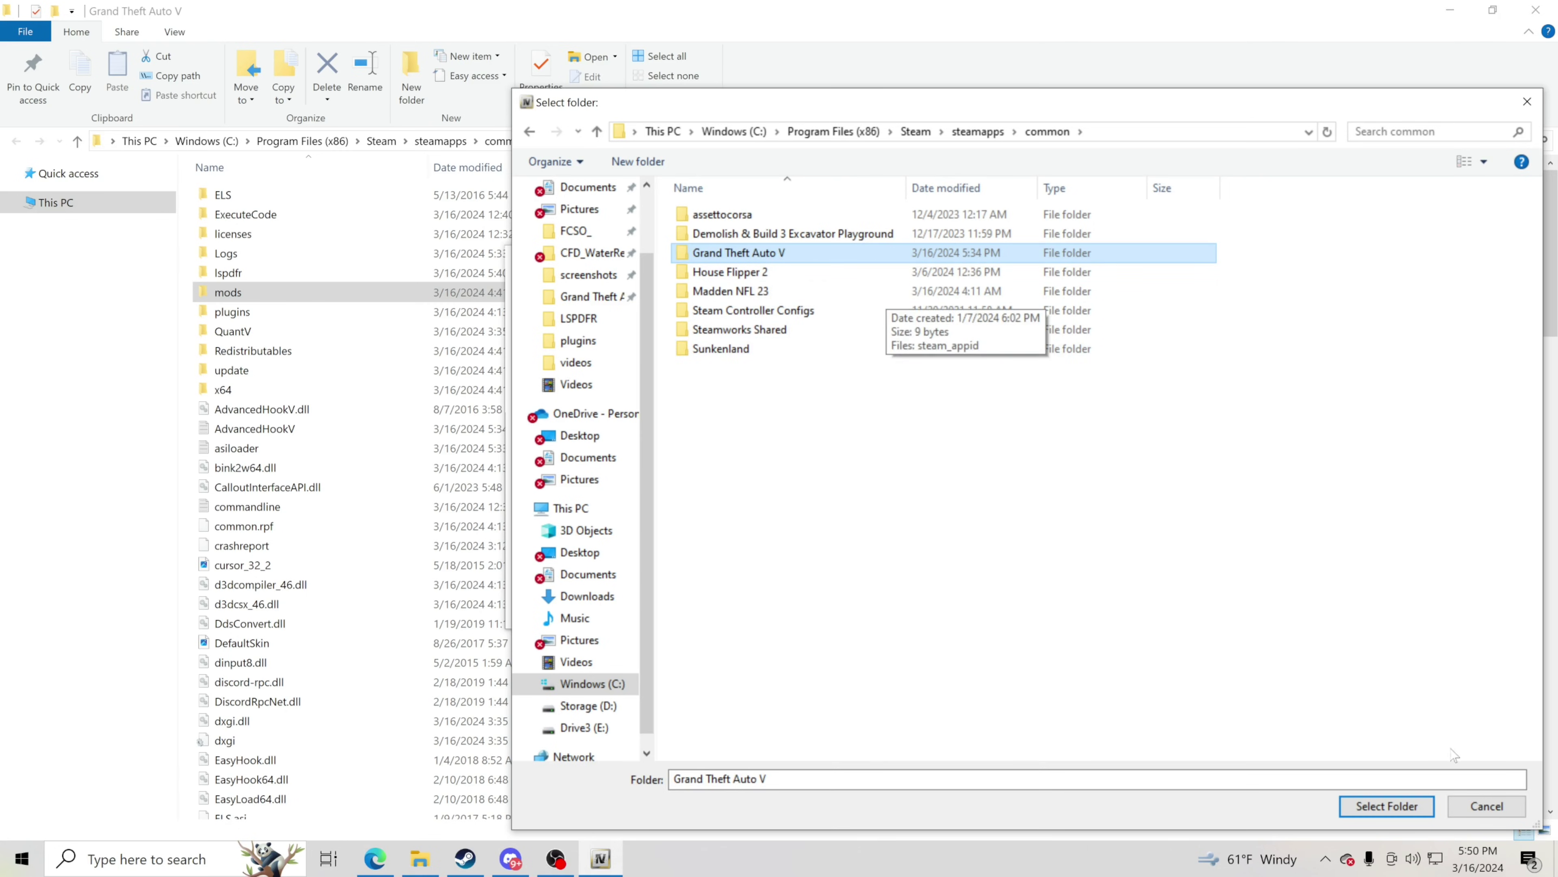
left_click(1386, 806)
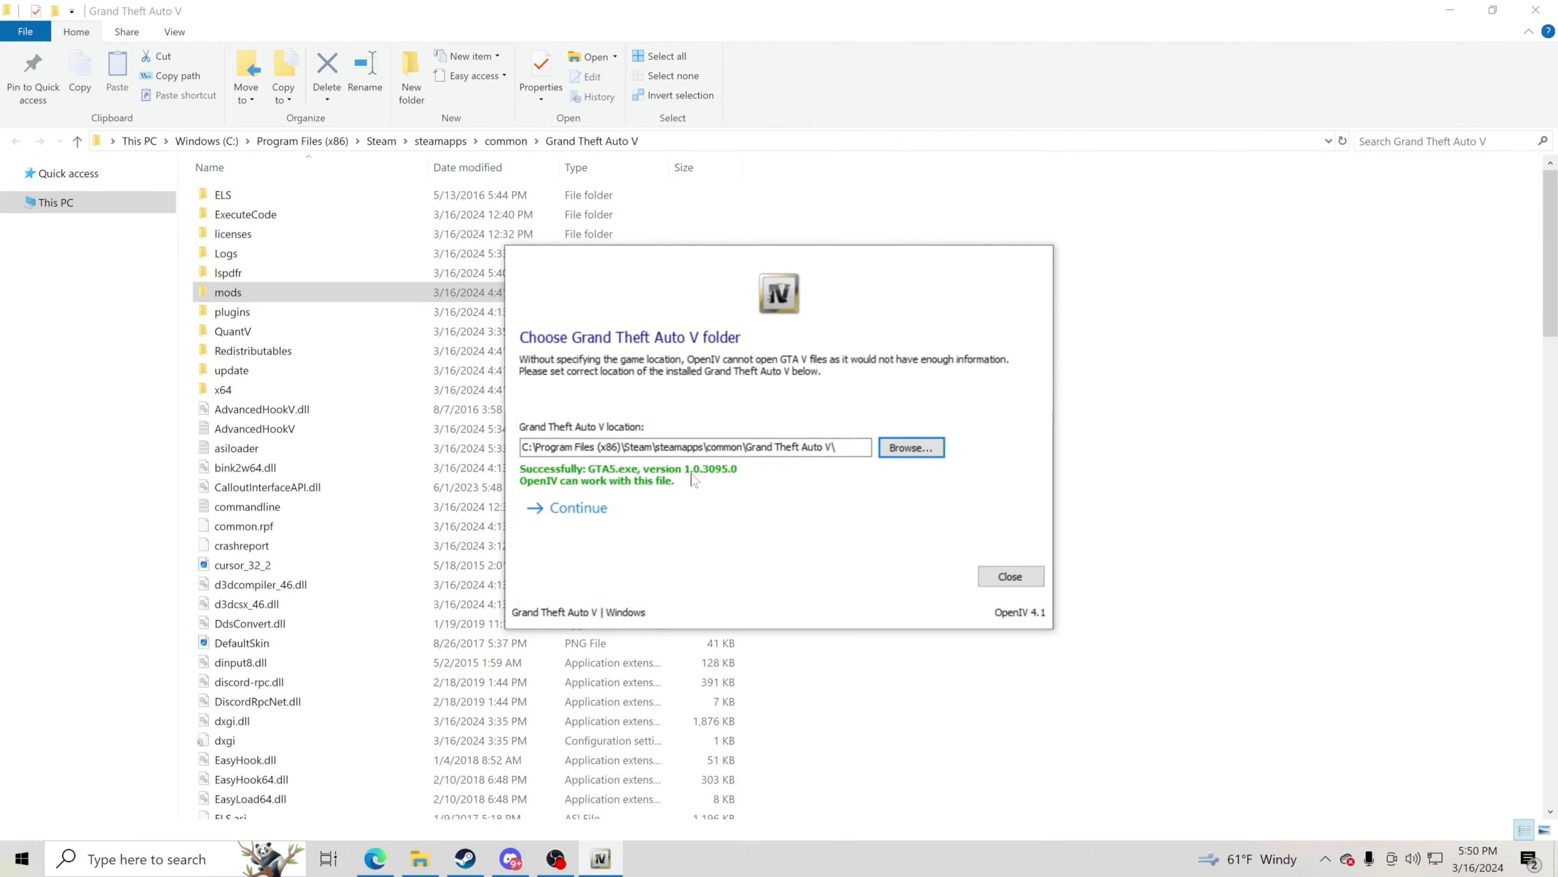
left_click(565, 509)
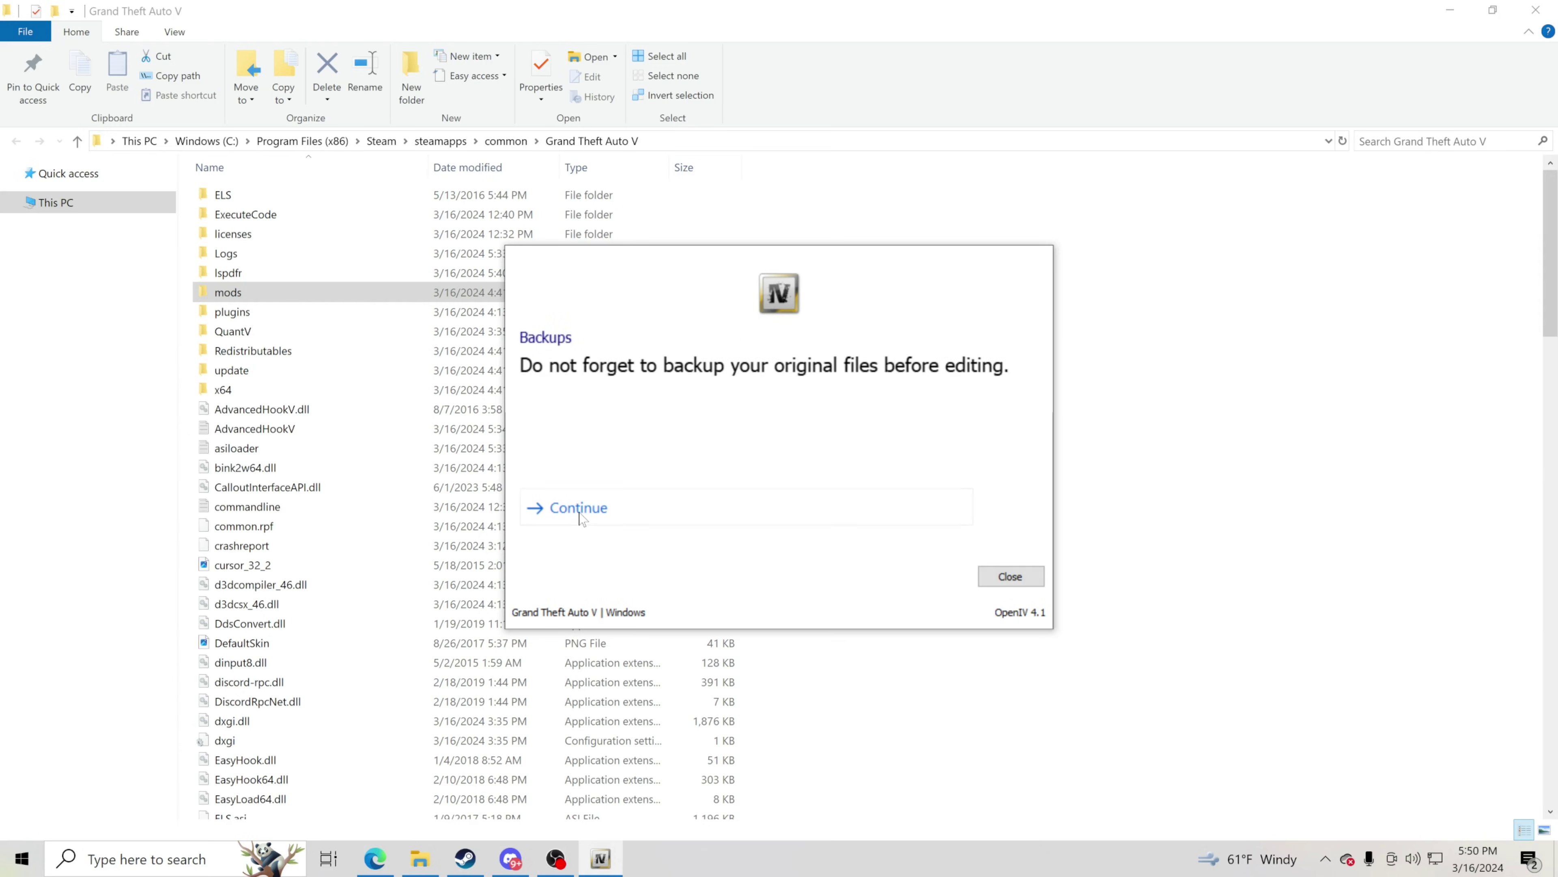
Dismiss the backup reminder, enable edit mode, and maximize the OpenIV window.
left_click(580, 511)
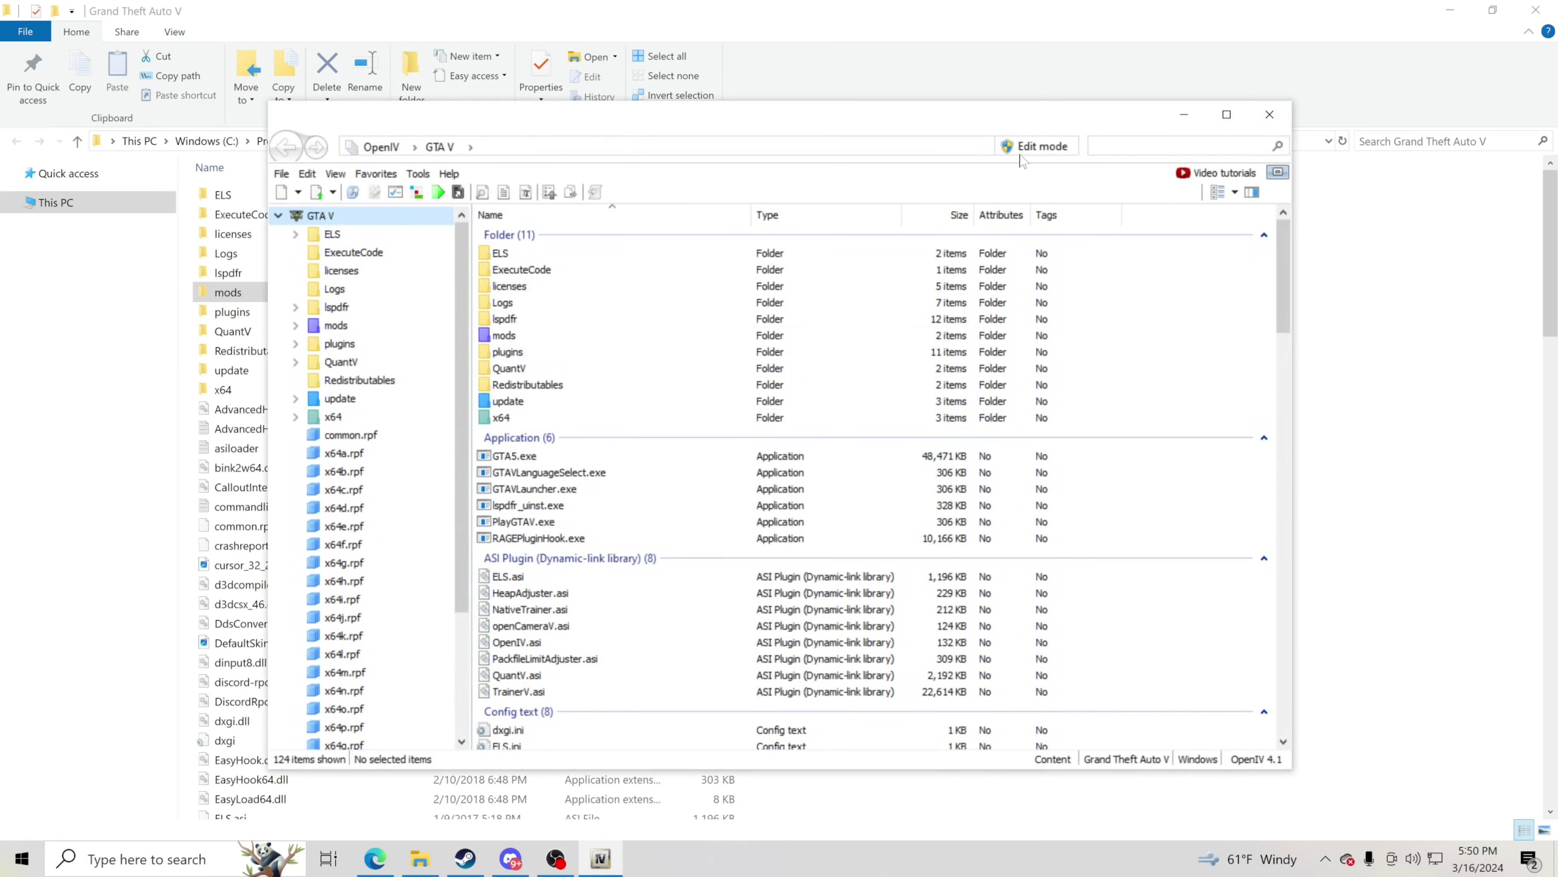
left_click(1032, 150)
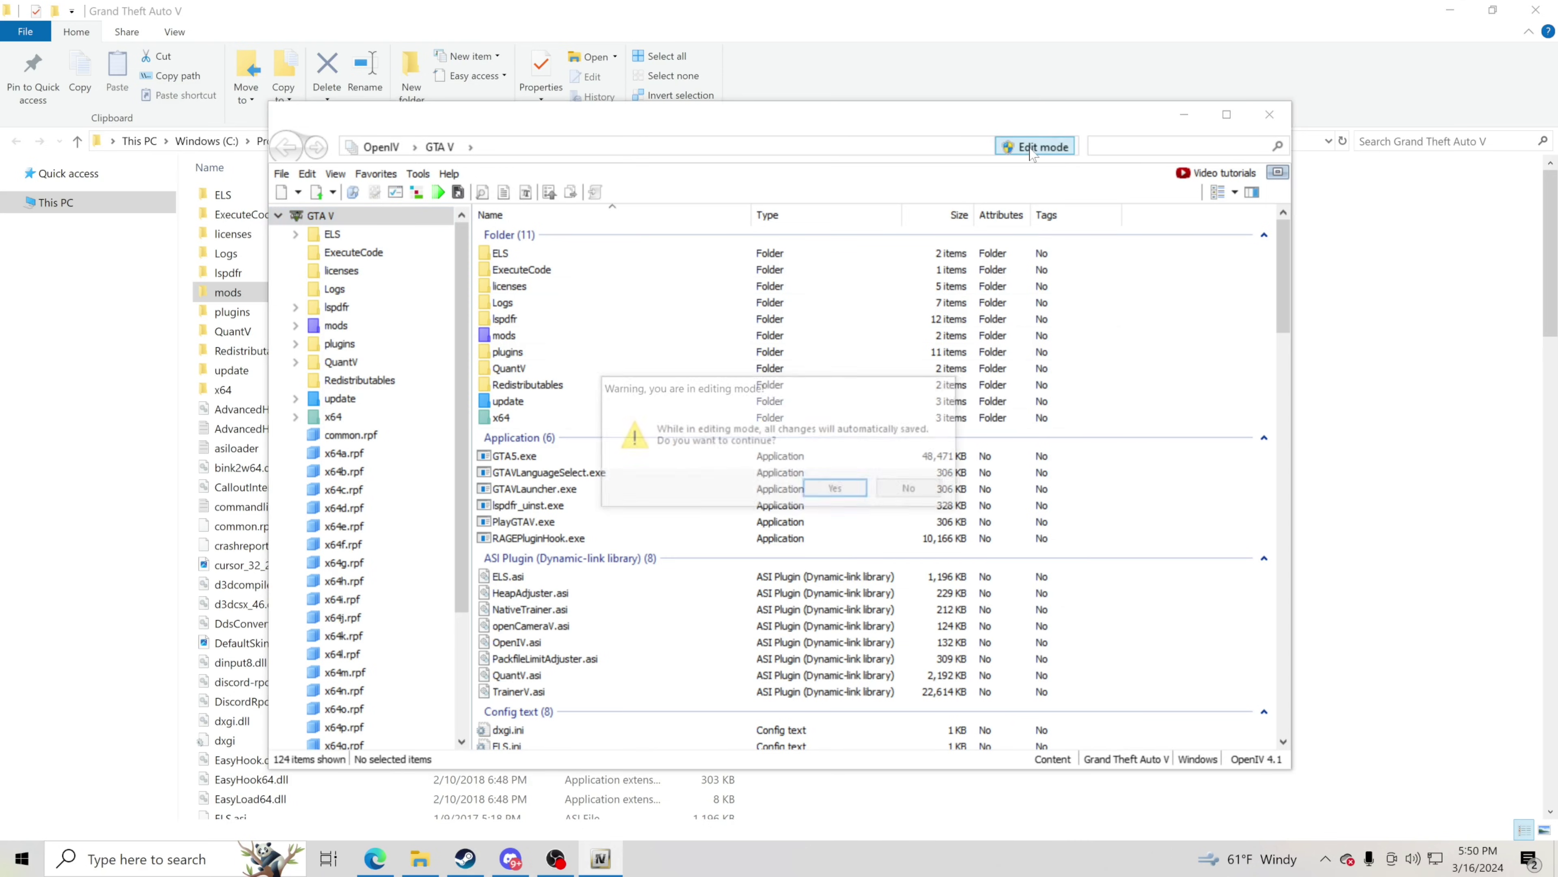
left_click(862, 488)
left_click(1227, 115)
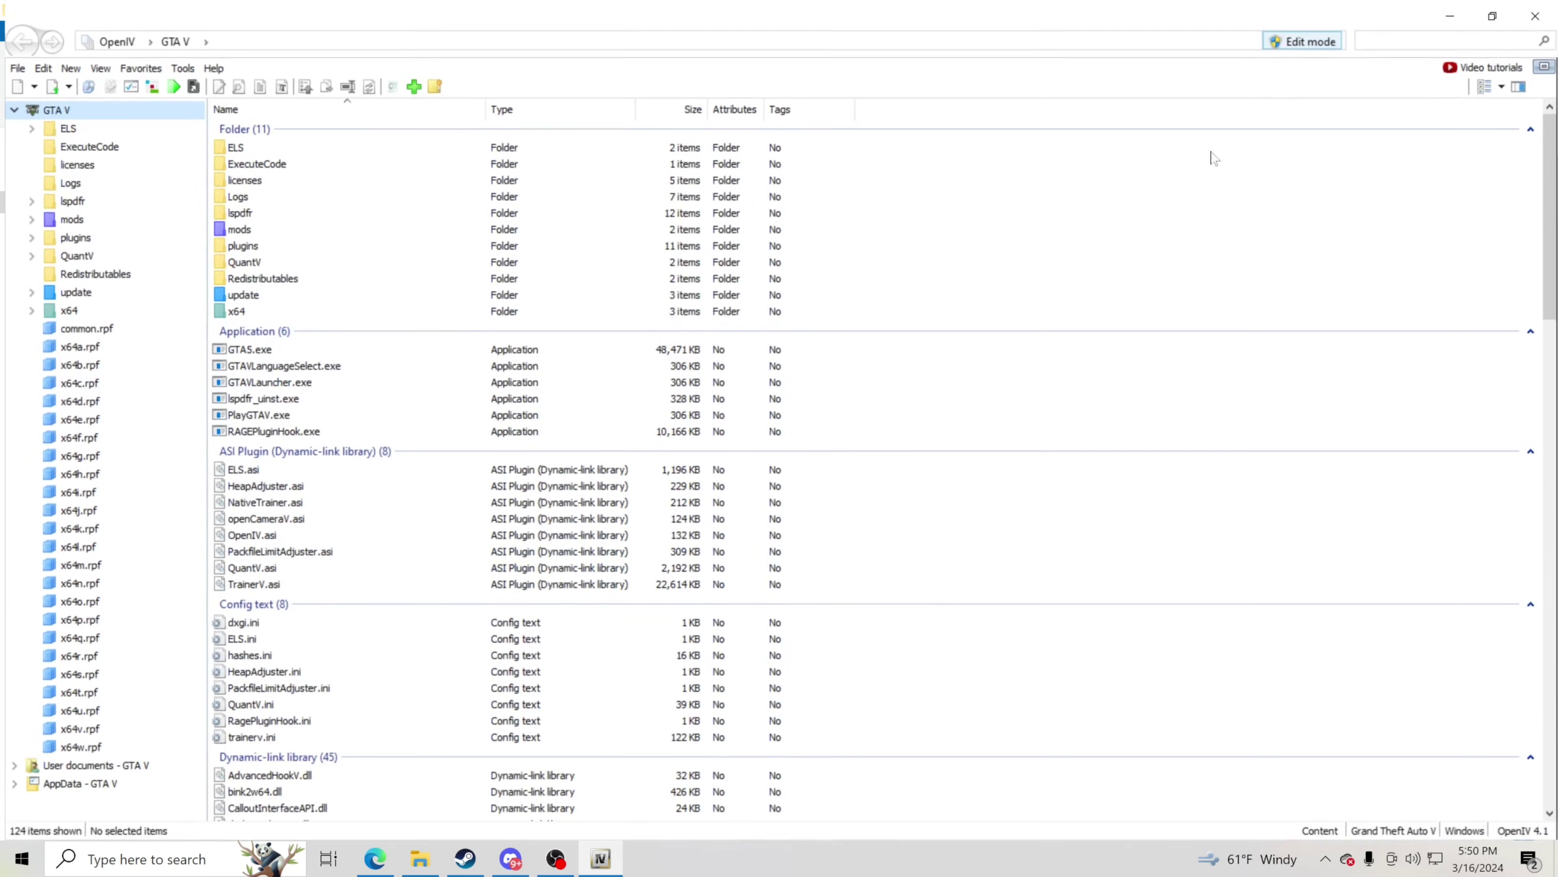
Browse into update/update.rpf, then return to the Grand Theft Auto V root folder.
left_click(257, 228)
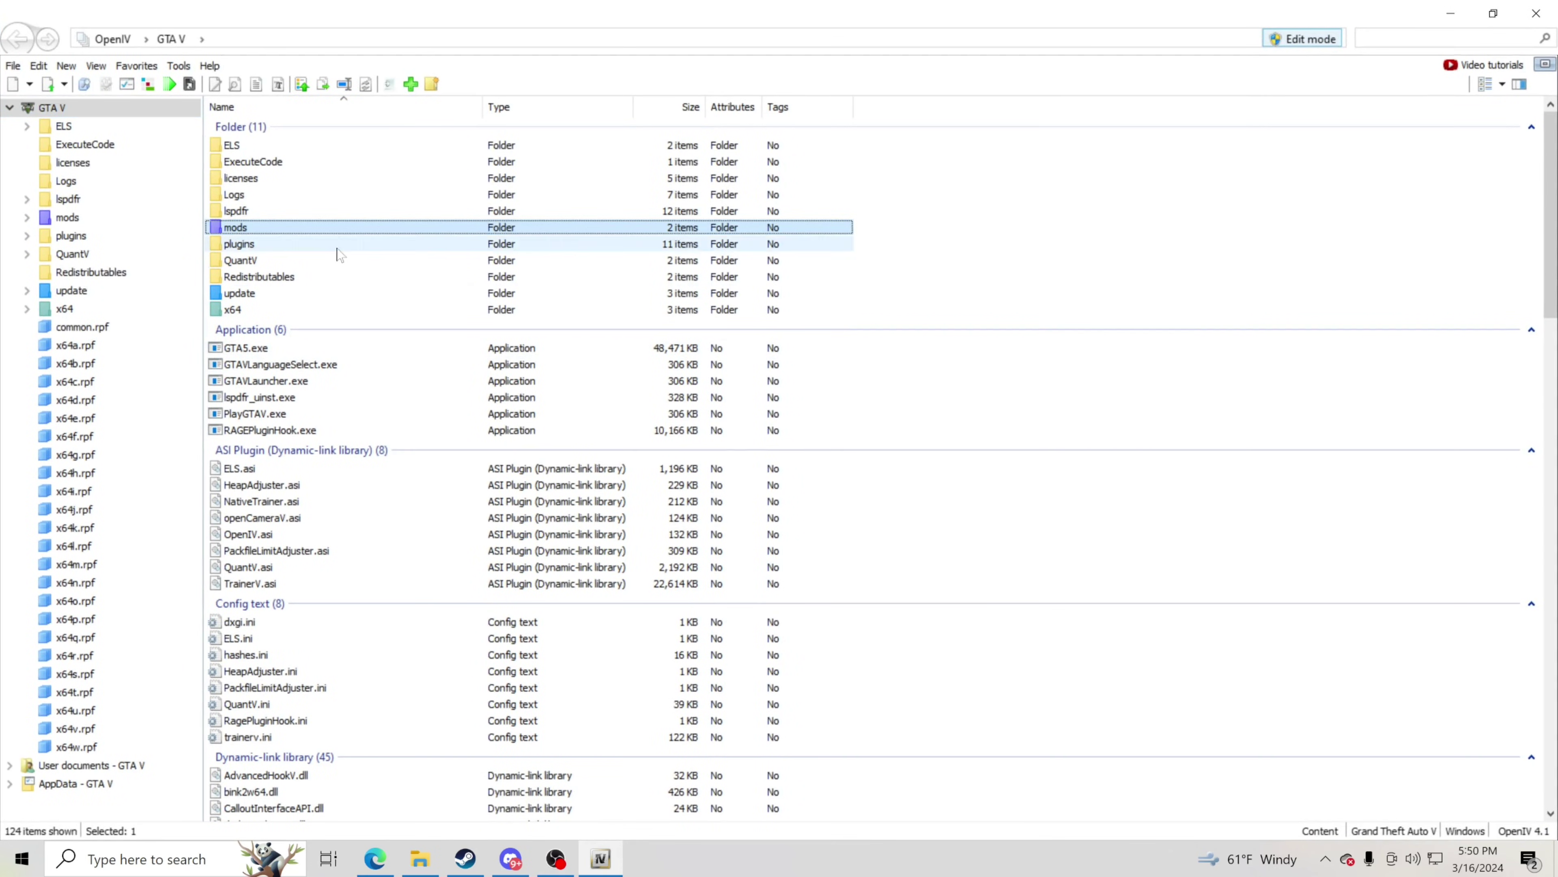
left_click(270, 294)
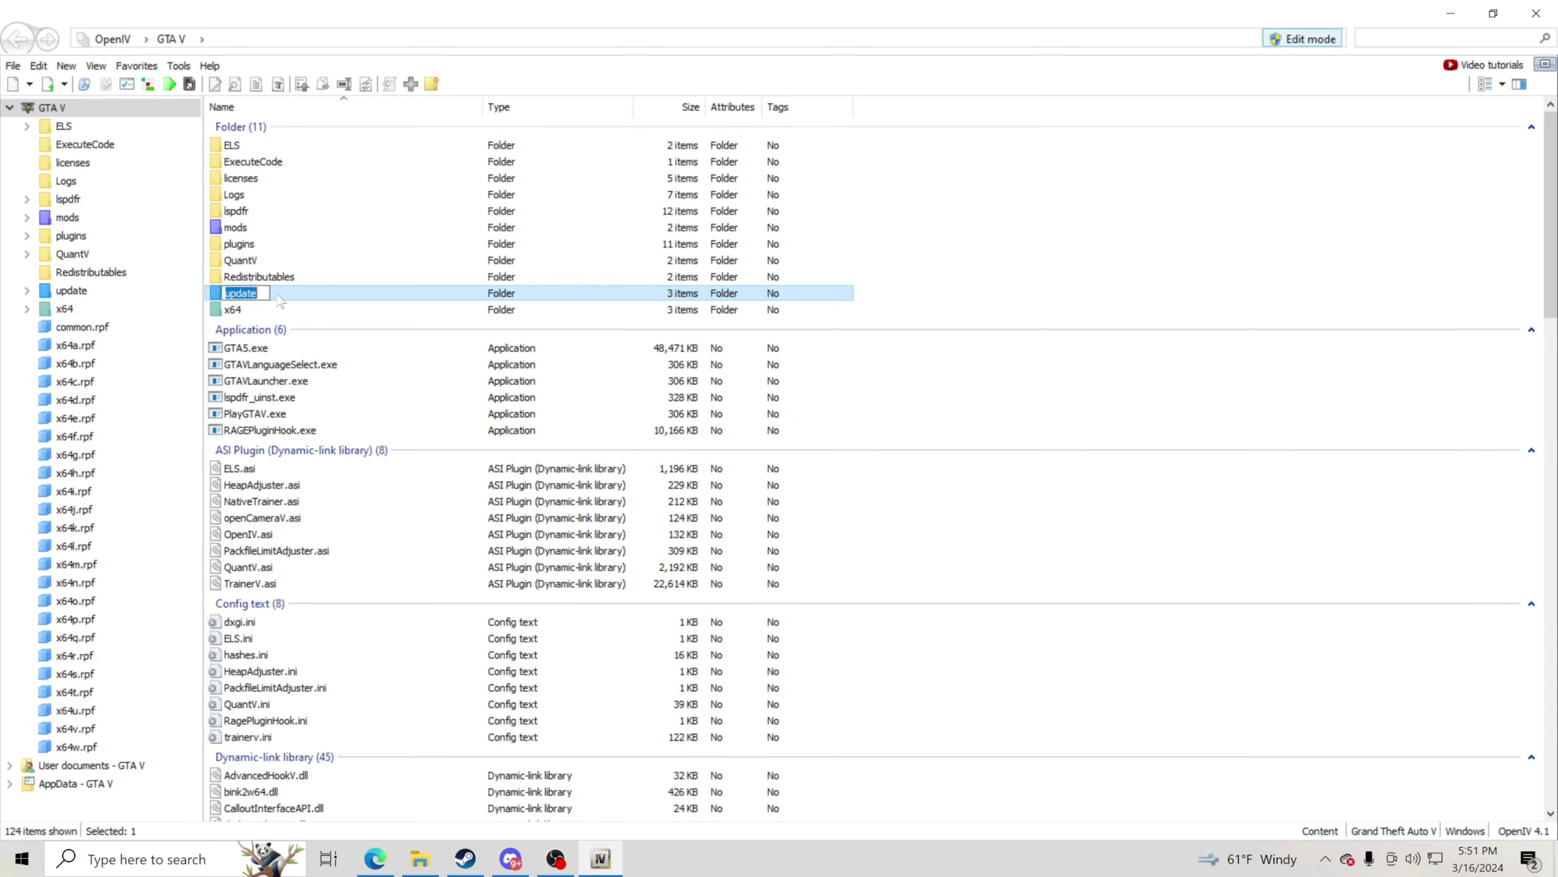
double_click(279, 299)
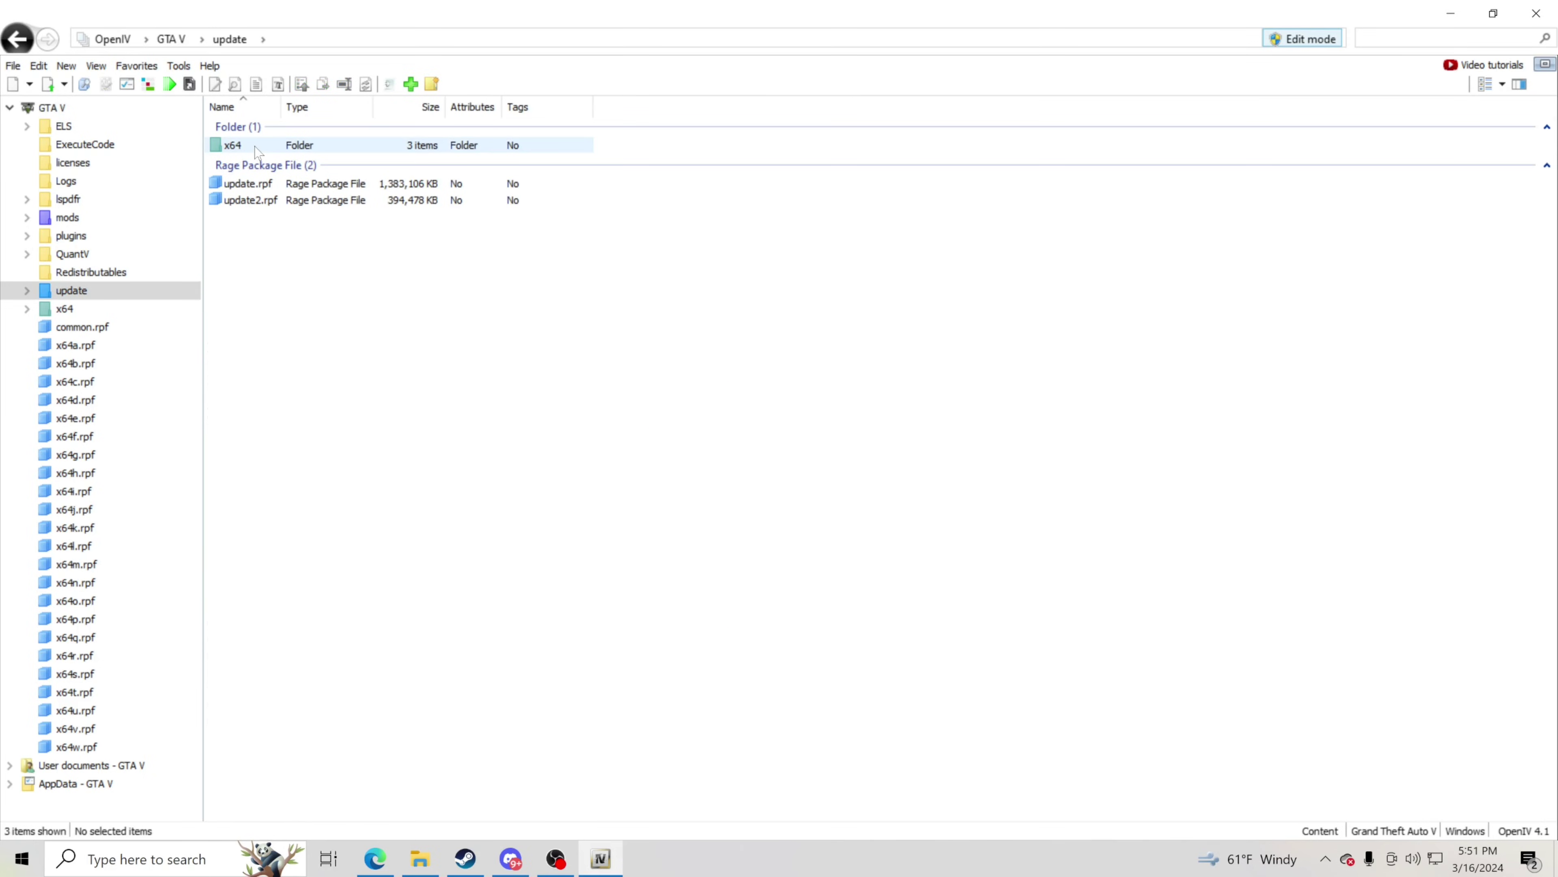
double_click(261, 185)
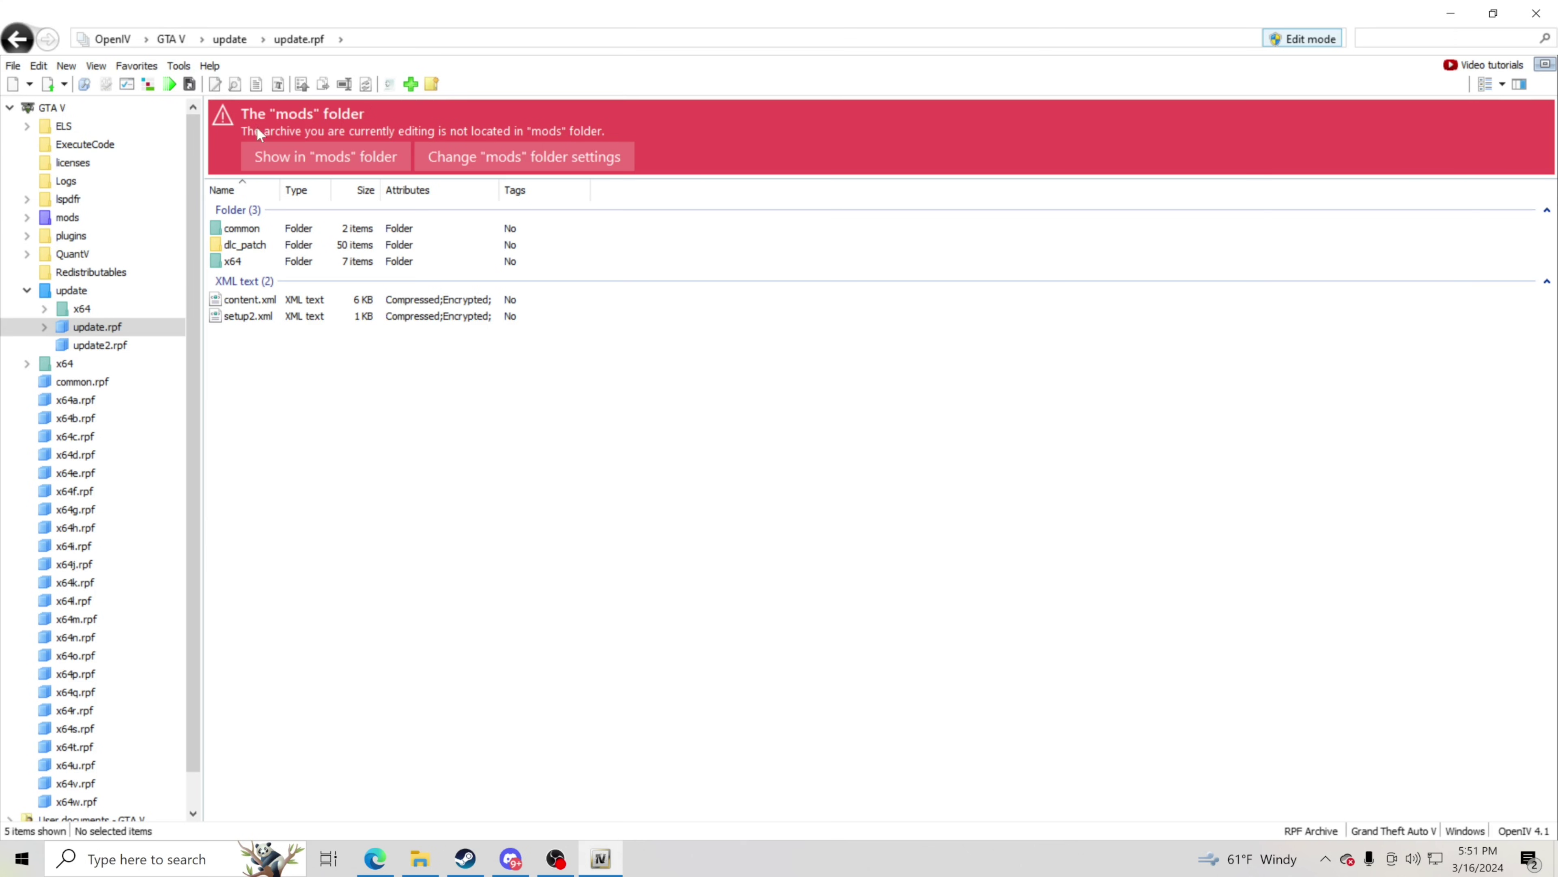
left_click(172, 40)
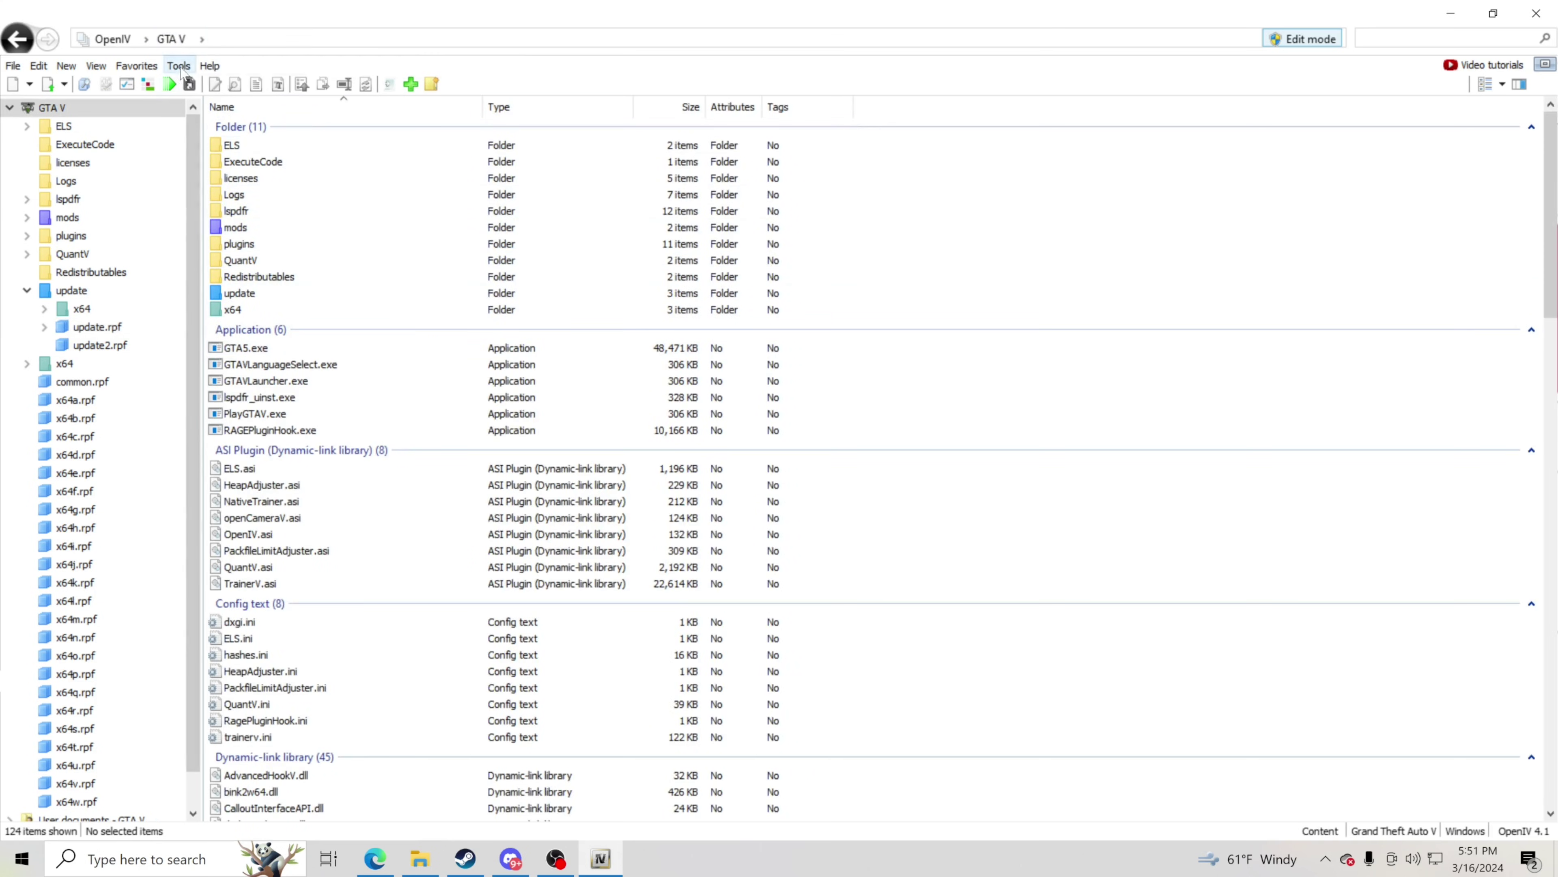
left_click(177, 66)
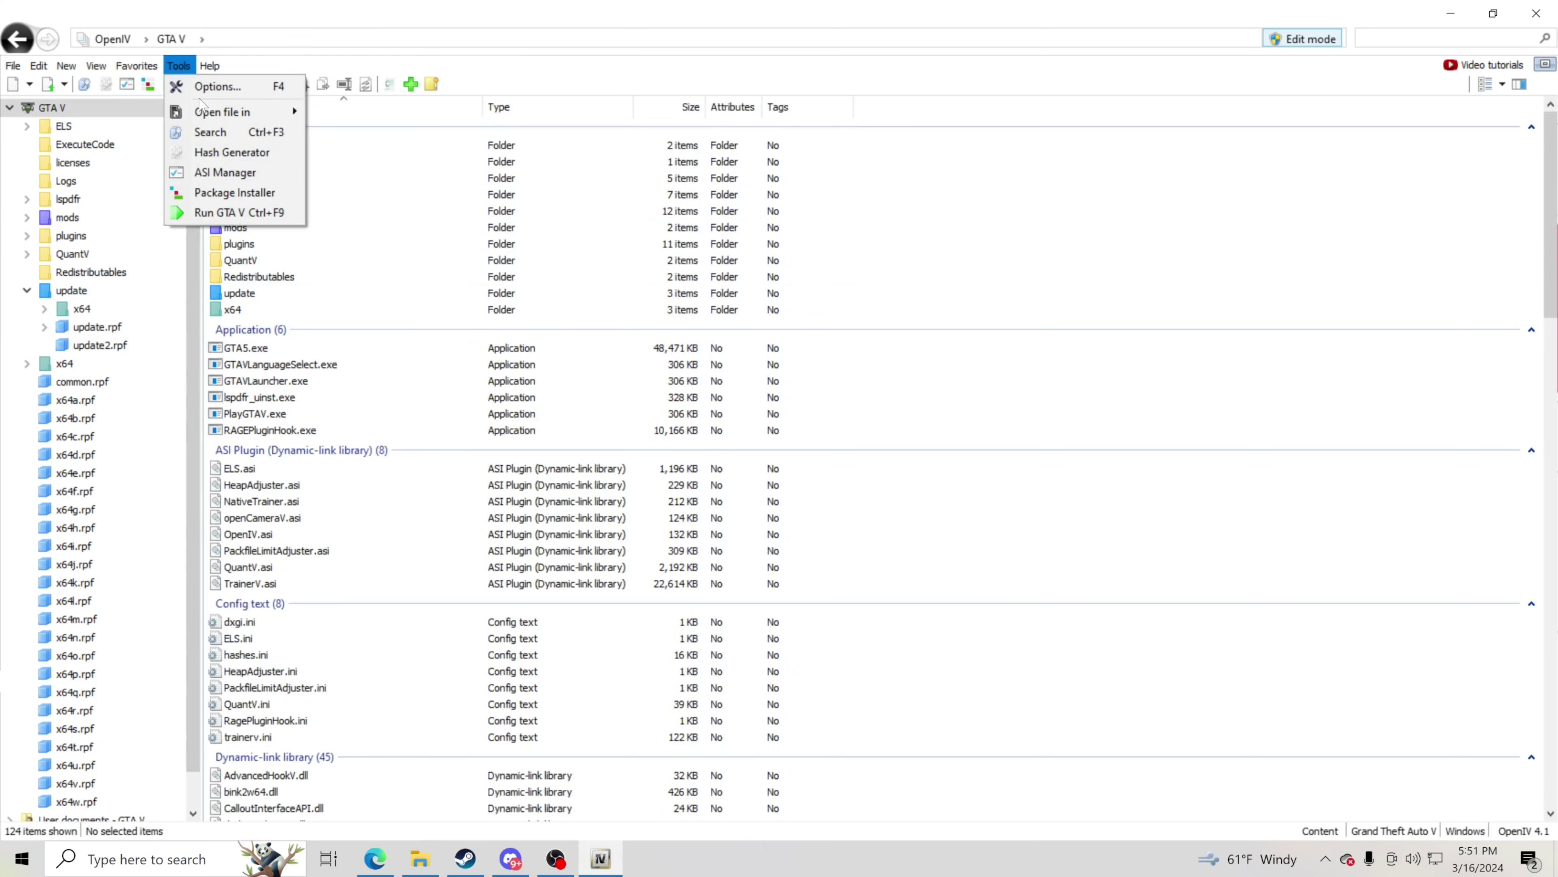
left_click(222, 172)
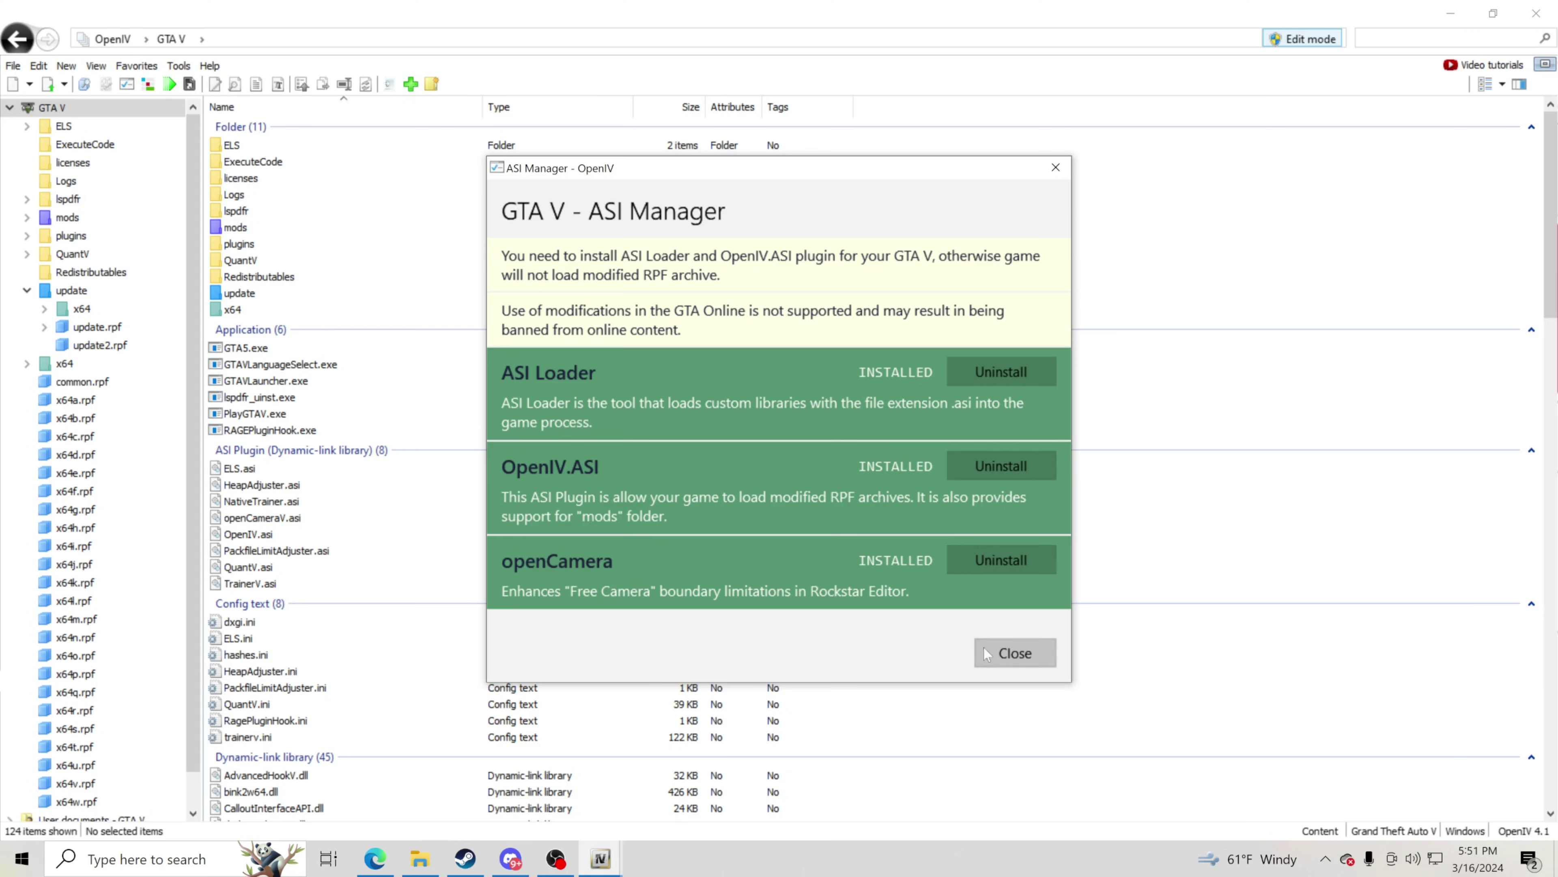
left_click(995, 655)
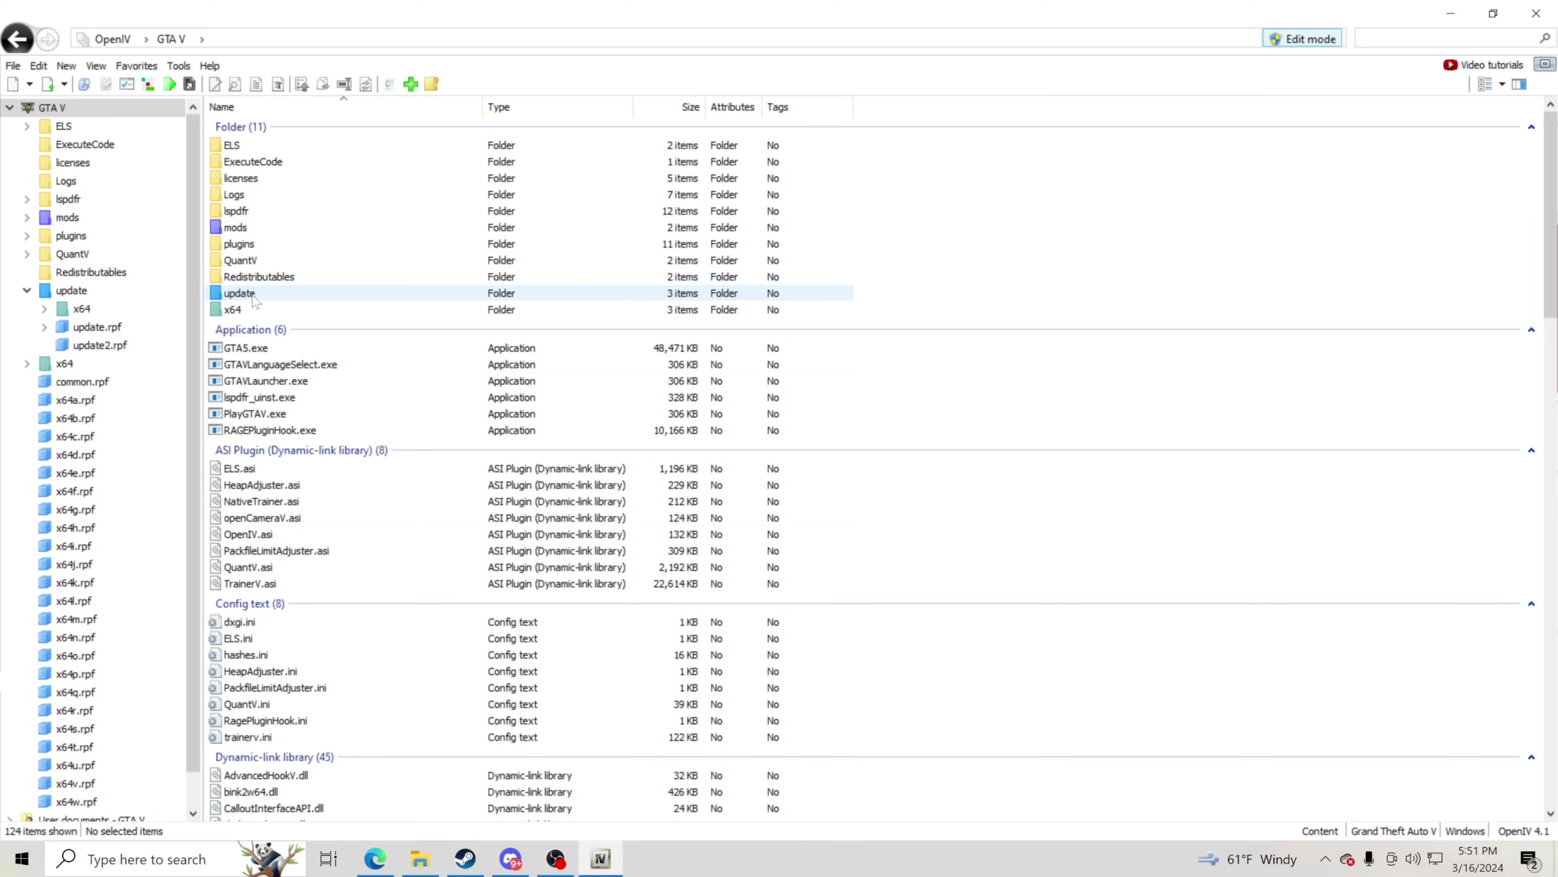
Check the QuantV and update folders, return to the GTA V root, and switch to Edge.
left_click(484, 260)
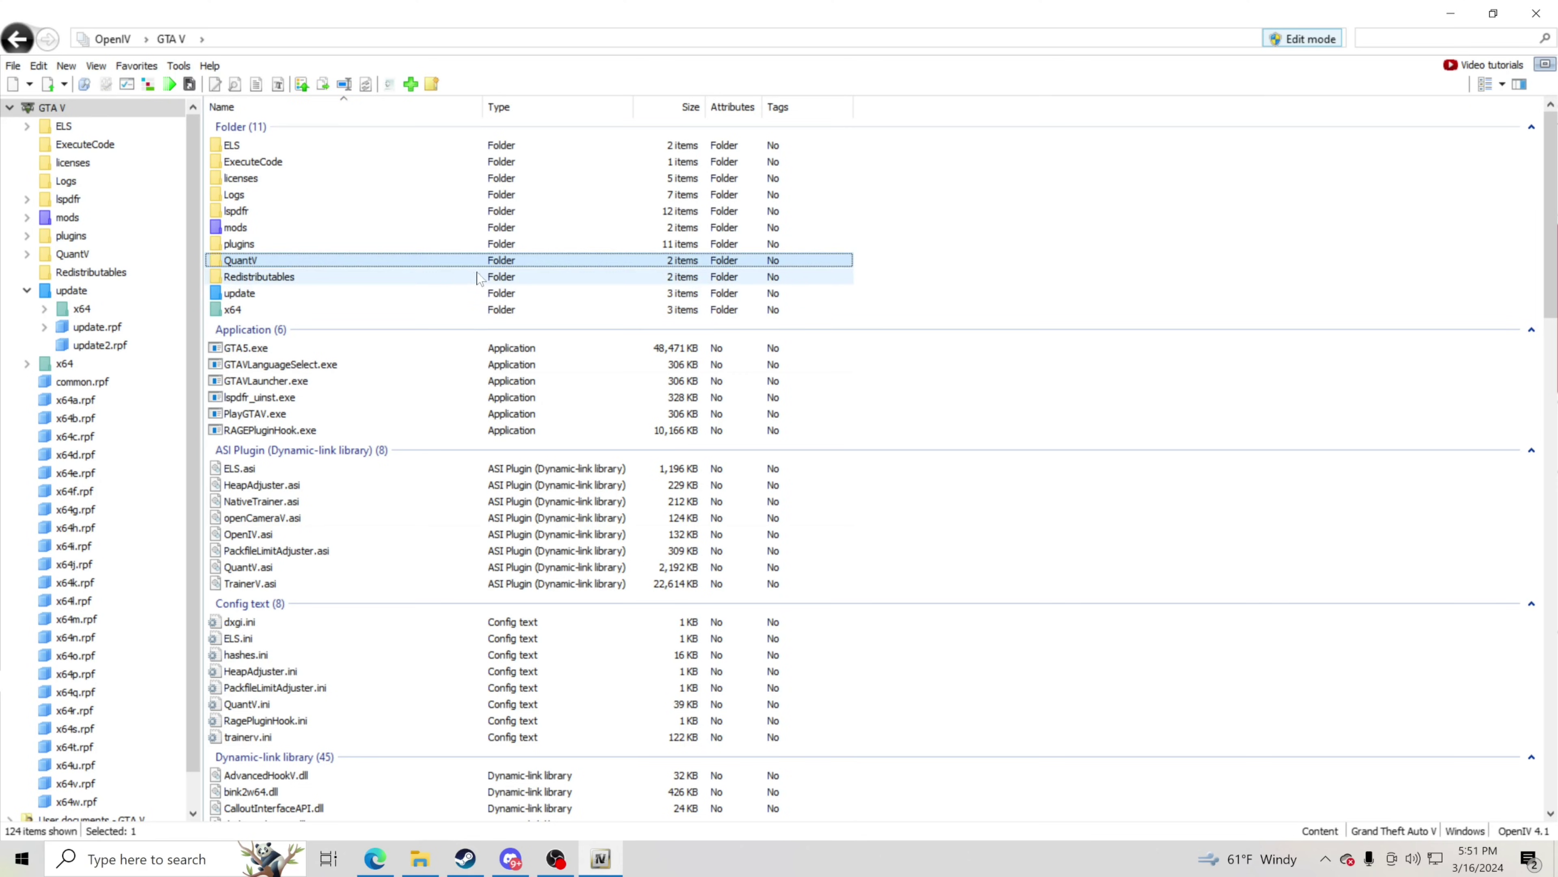
double_click(253, 300)
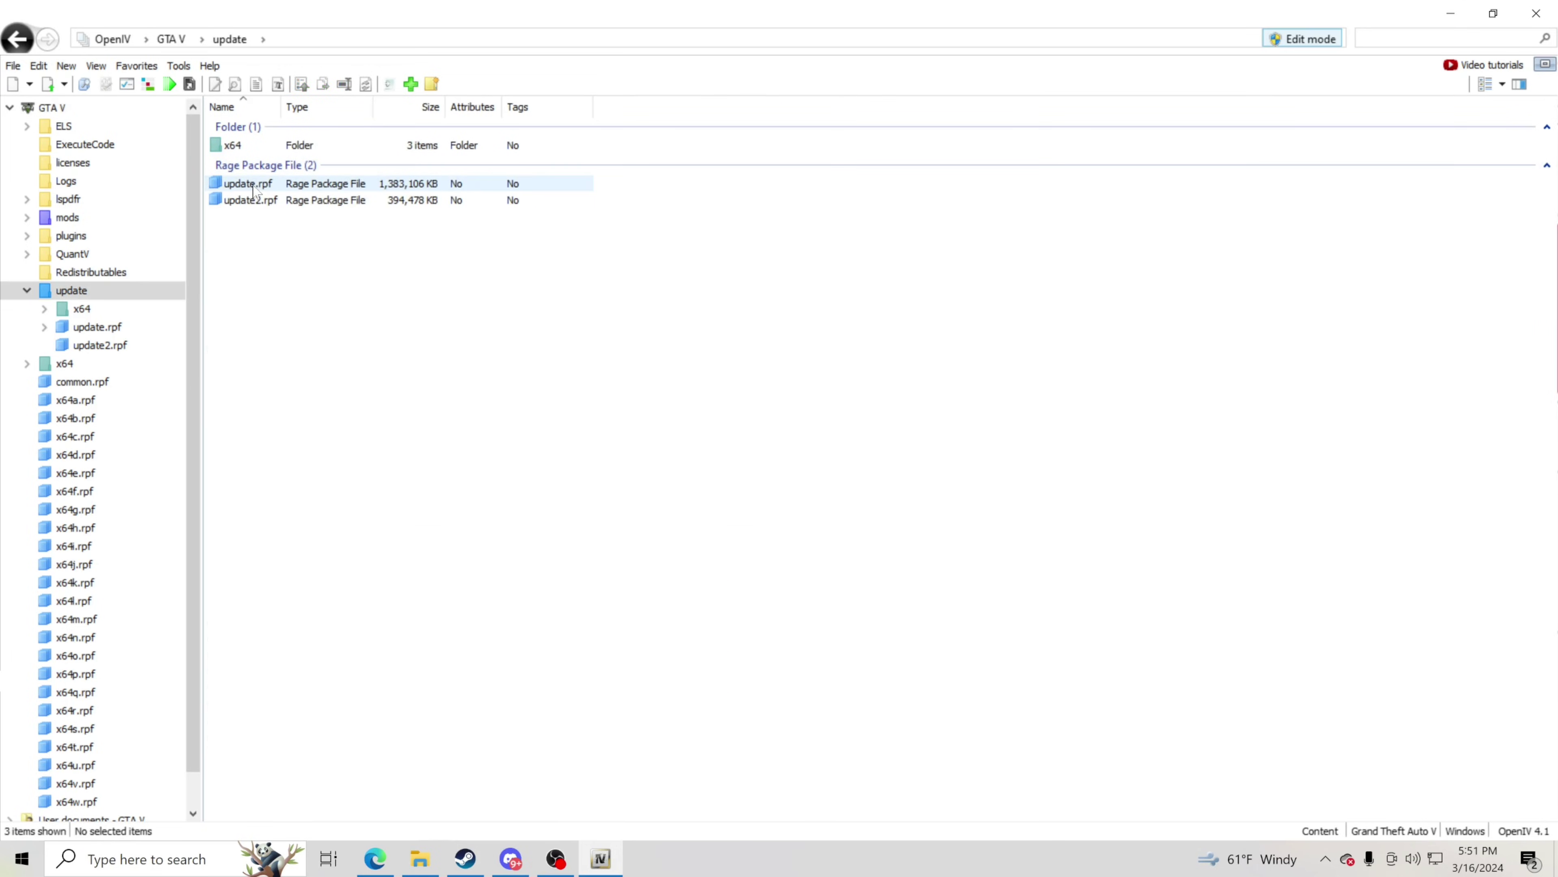
left_click(175, 39)
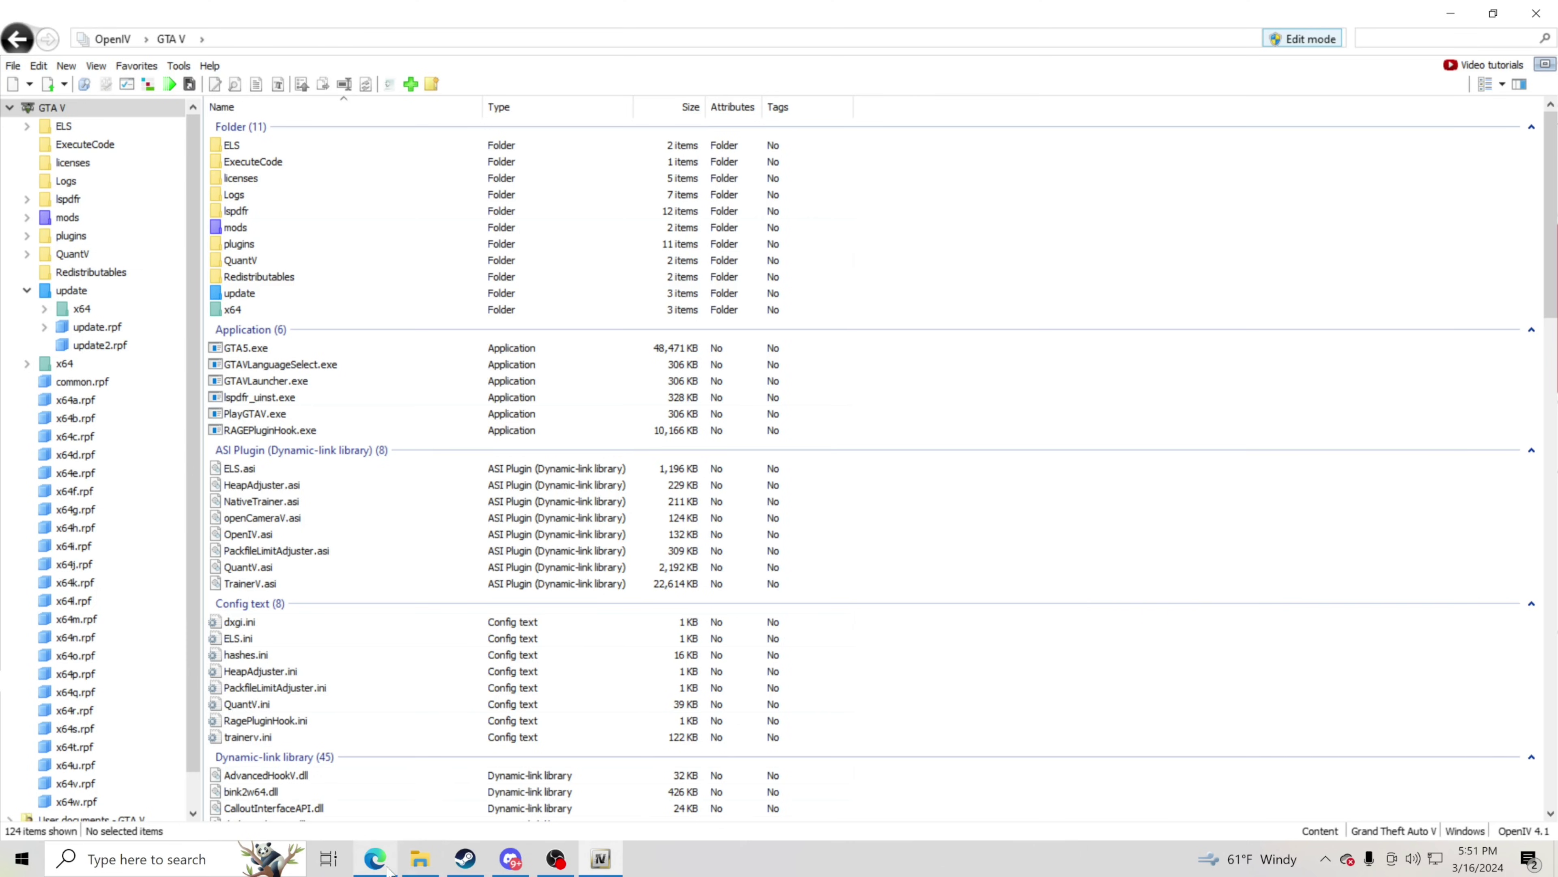
left_click(375, 859)
On the GTAinside QuantV 2.1.4 page, scroll down and follow the sidebar DOWNLOAD link.
left_click(256, 25)
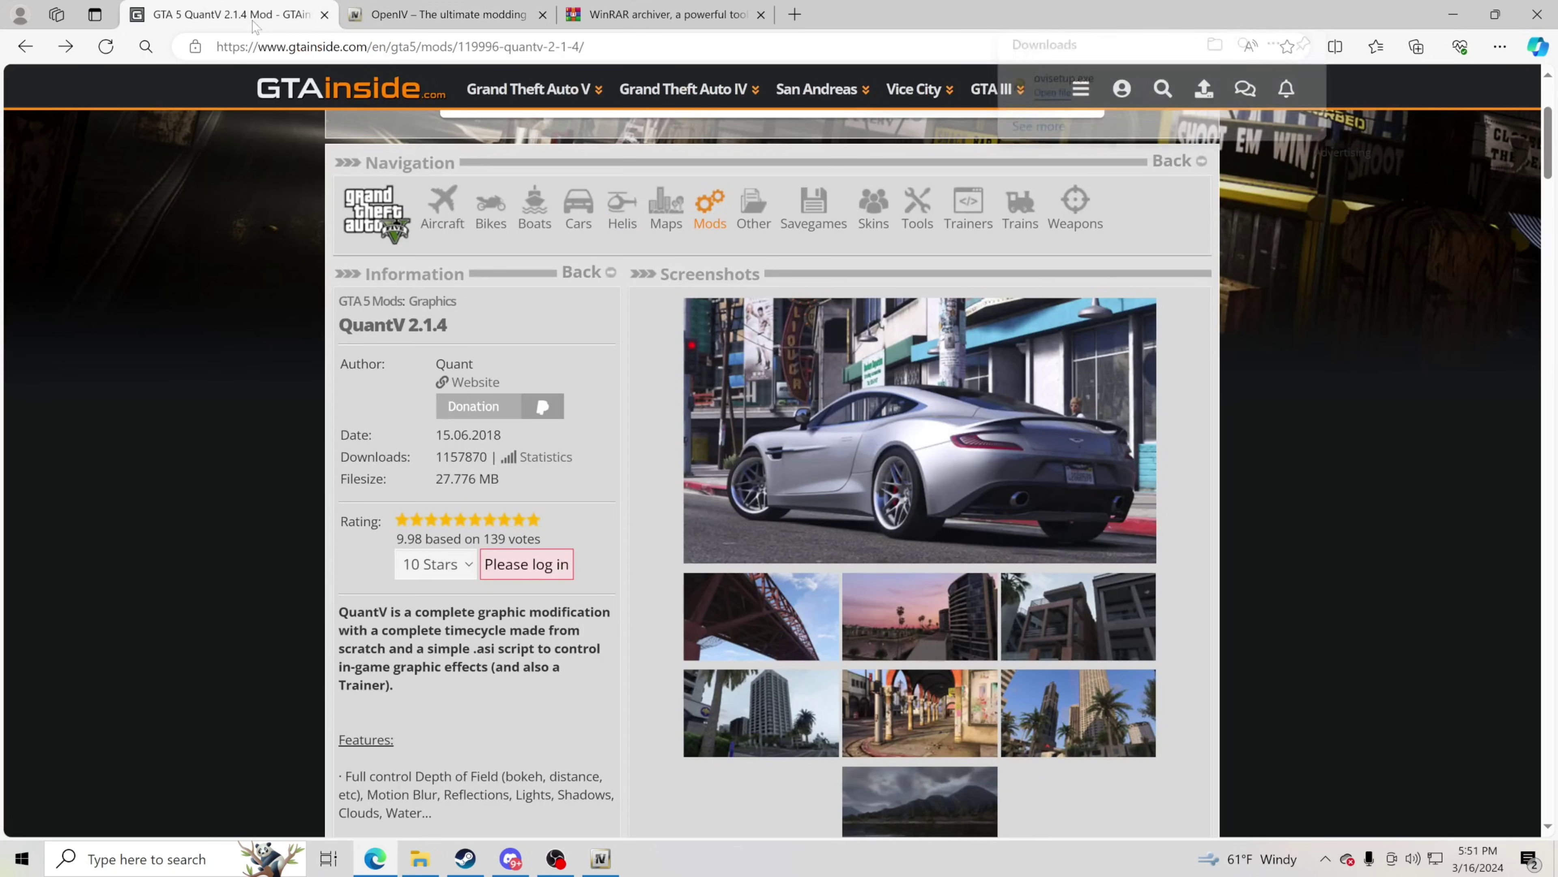
left_click(635, 18)
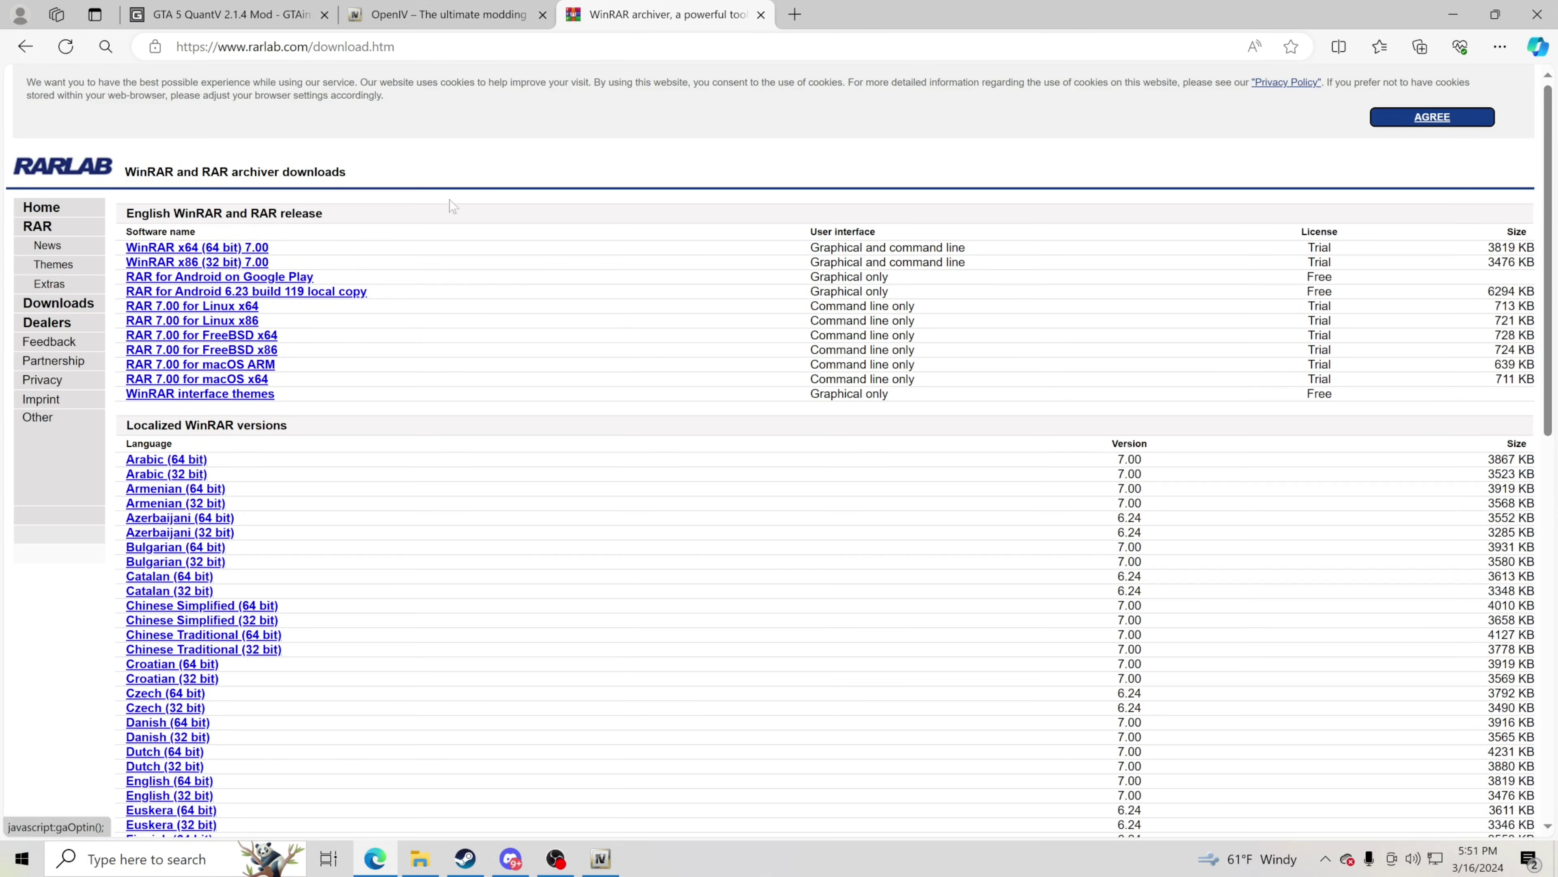
left_click(226, 14)
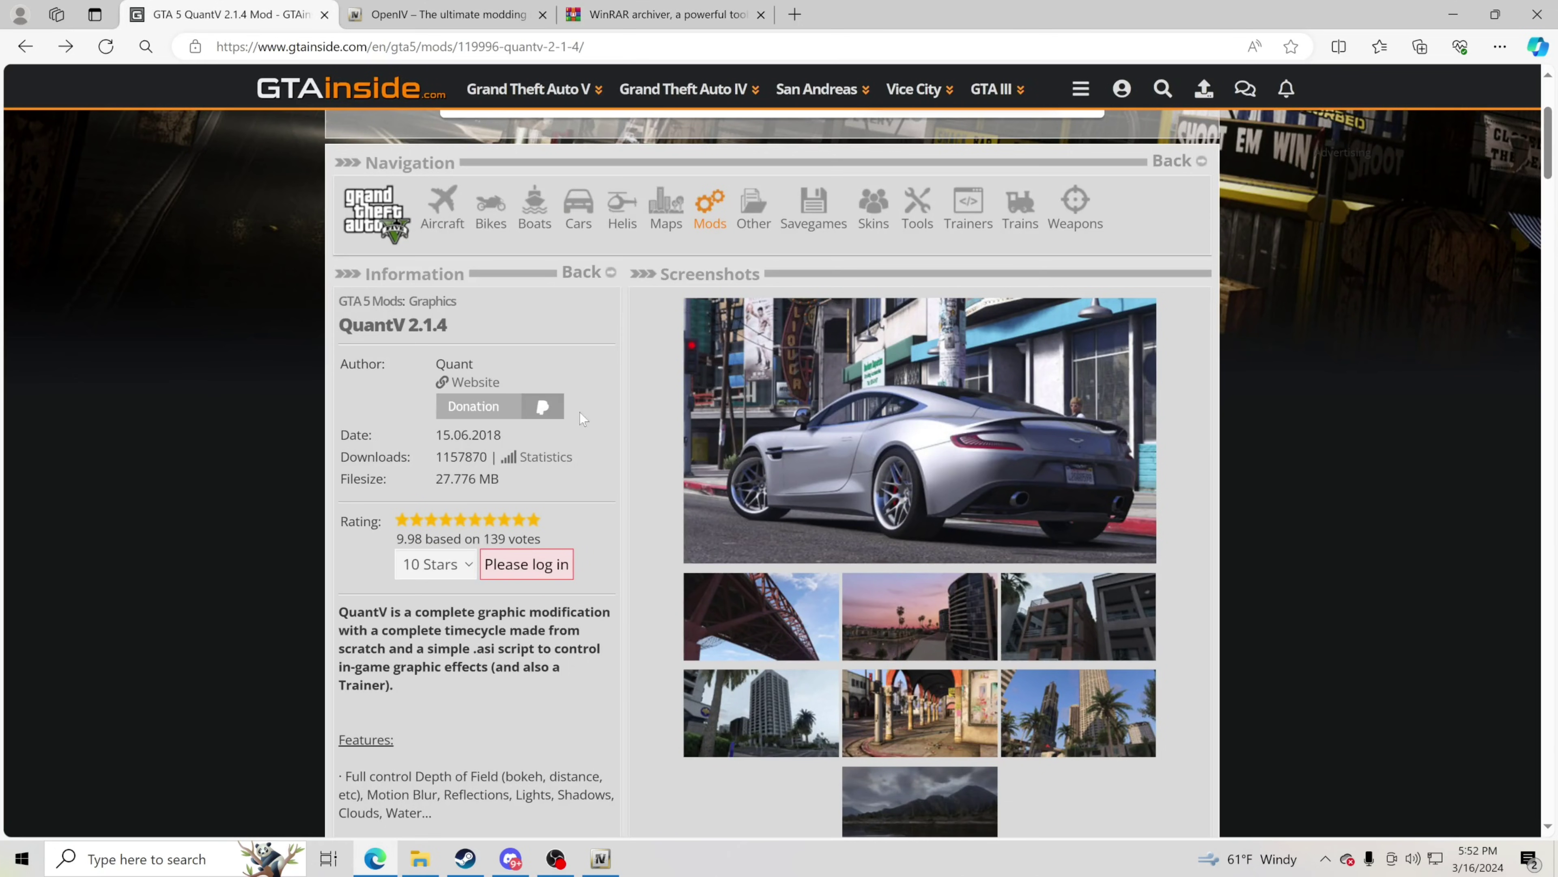
scroll(611, 412, "down", 4)
scroll(499, 601, "up", 2)
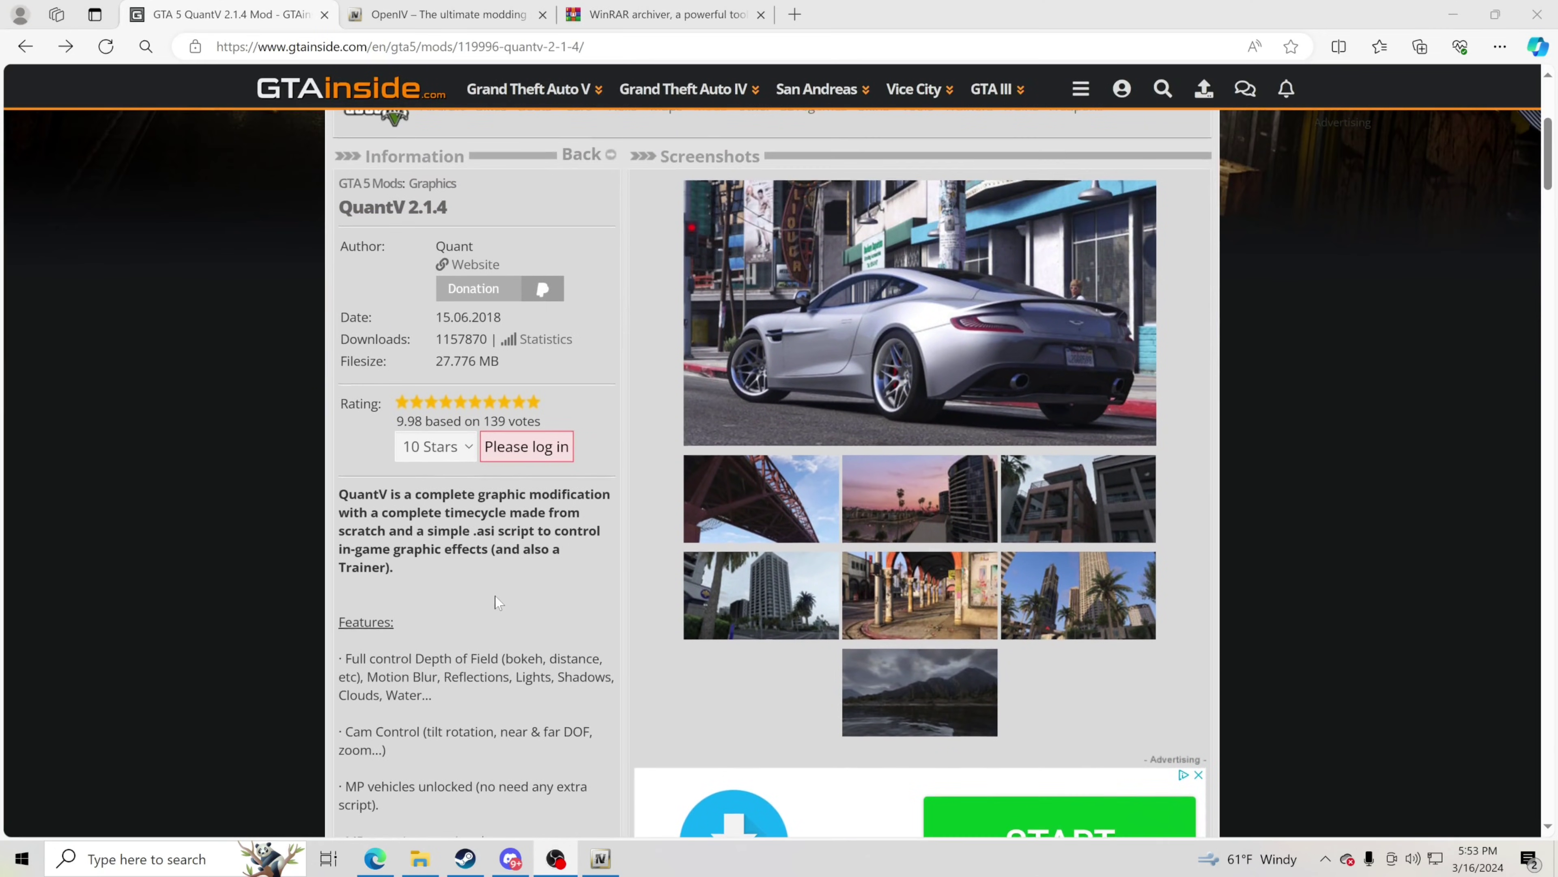
scroll(709, 537, "down", 10)
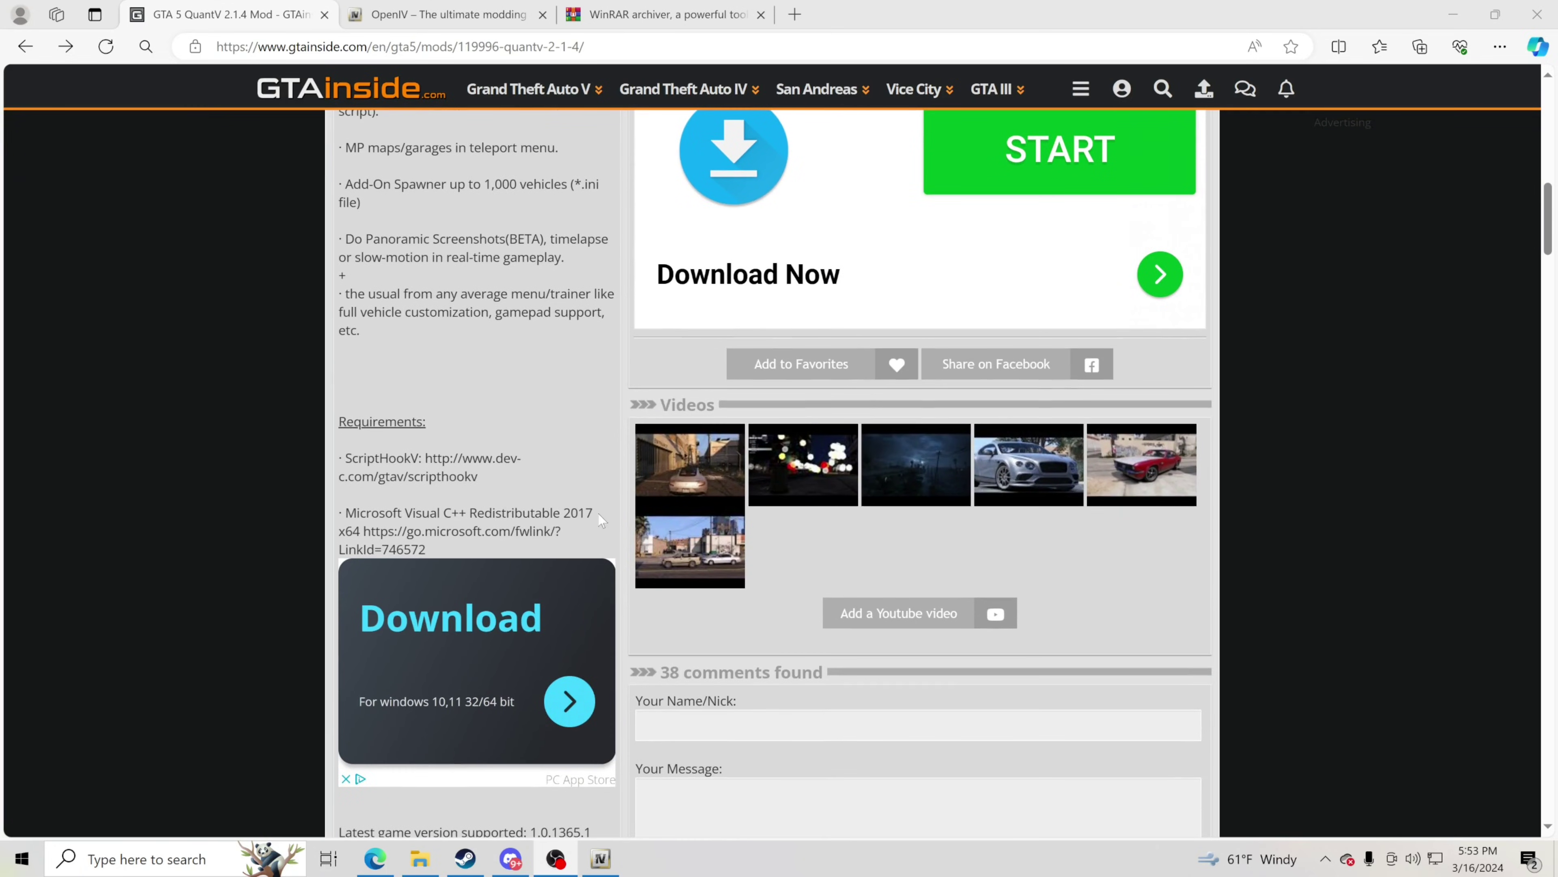
scroll(599, 519, "down", 12)
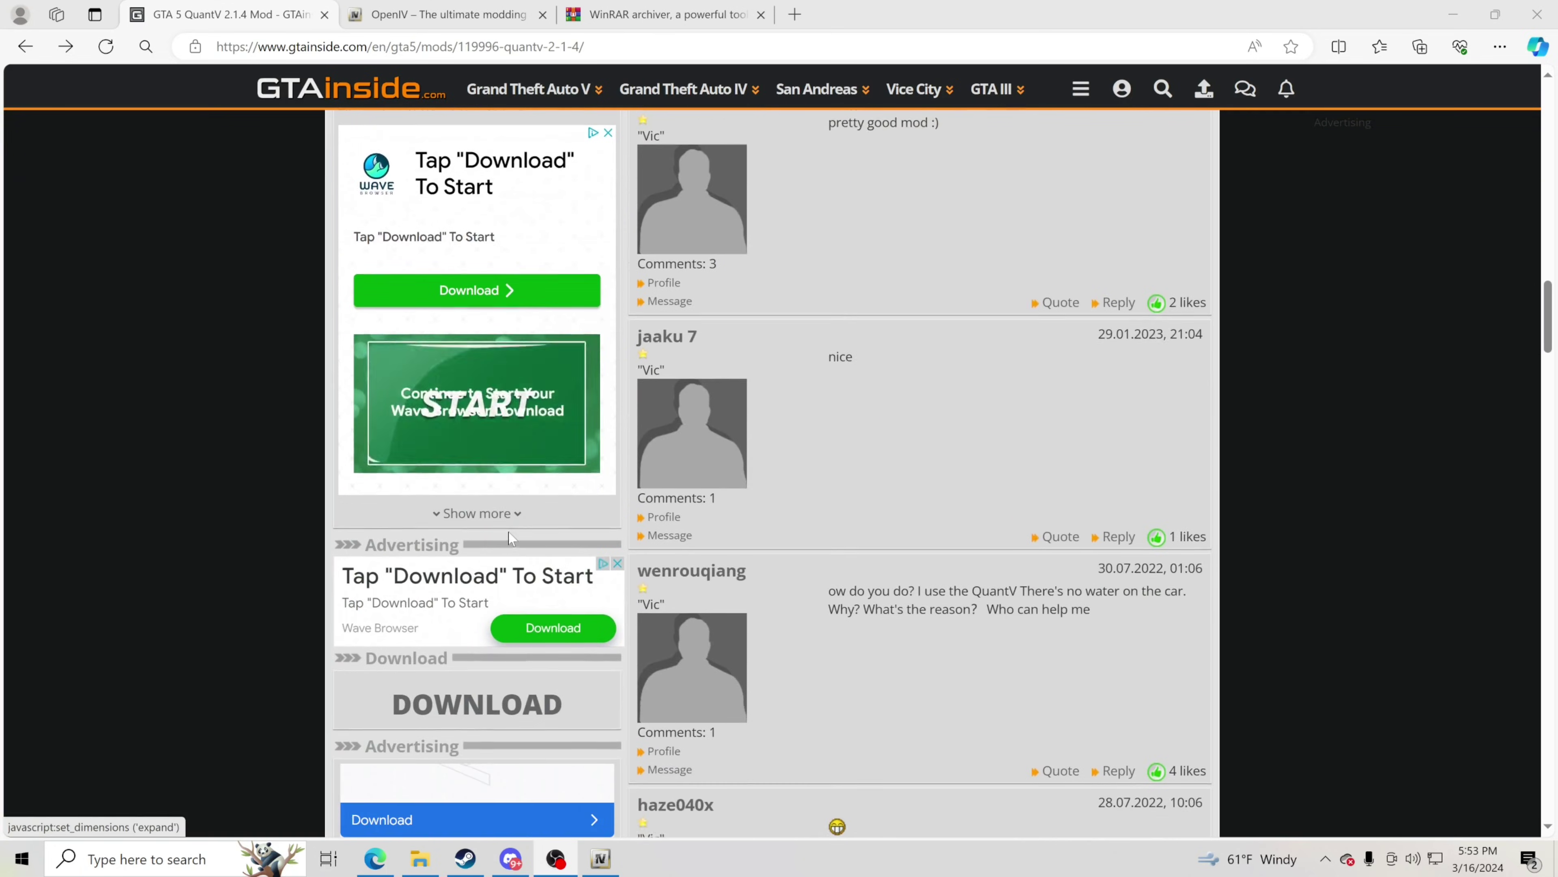
scroll(510, 538, "down", 4)
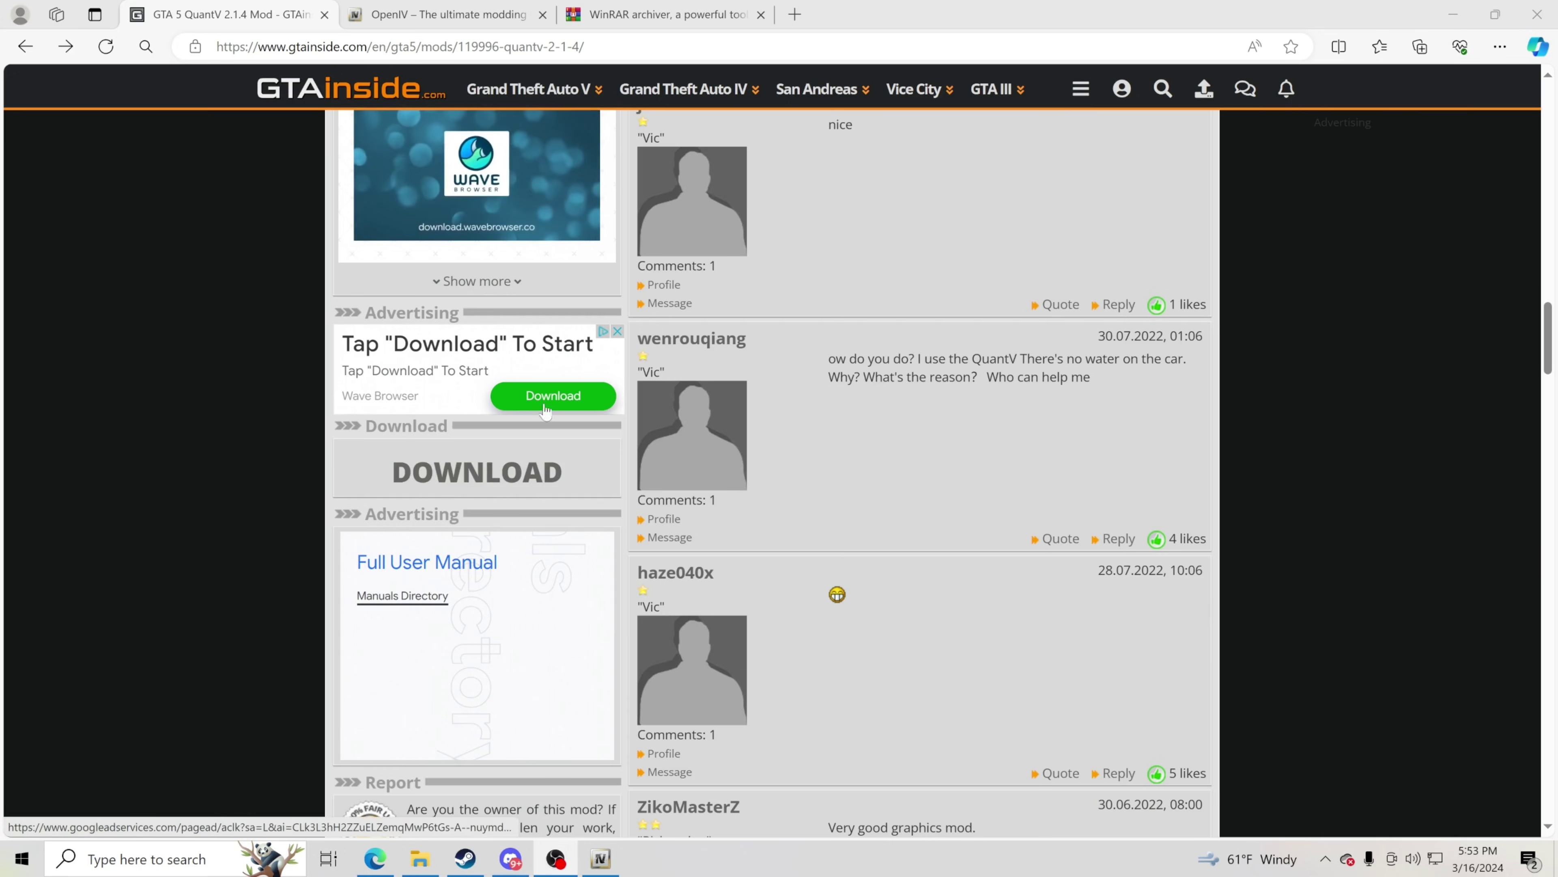
scroll(526, 411, "up", 8)
scroll(501, 458, "down", 1)
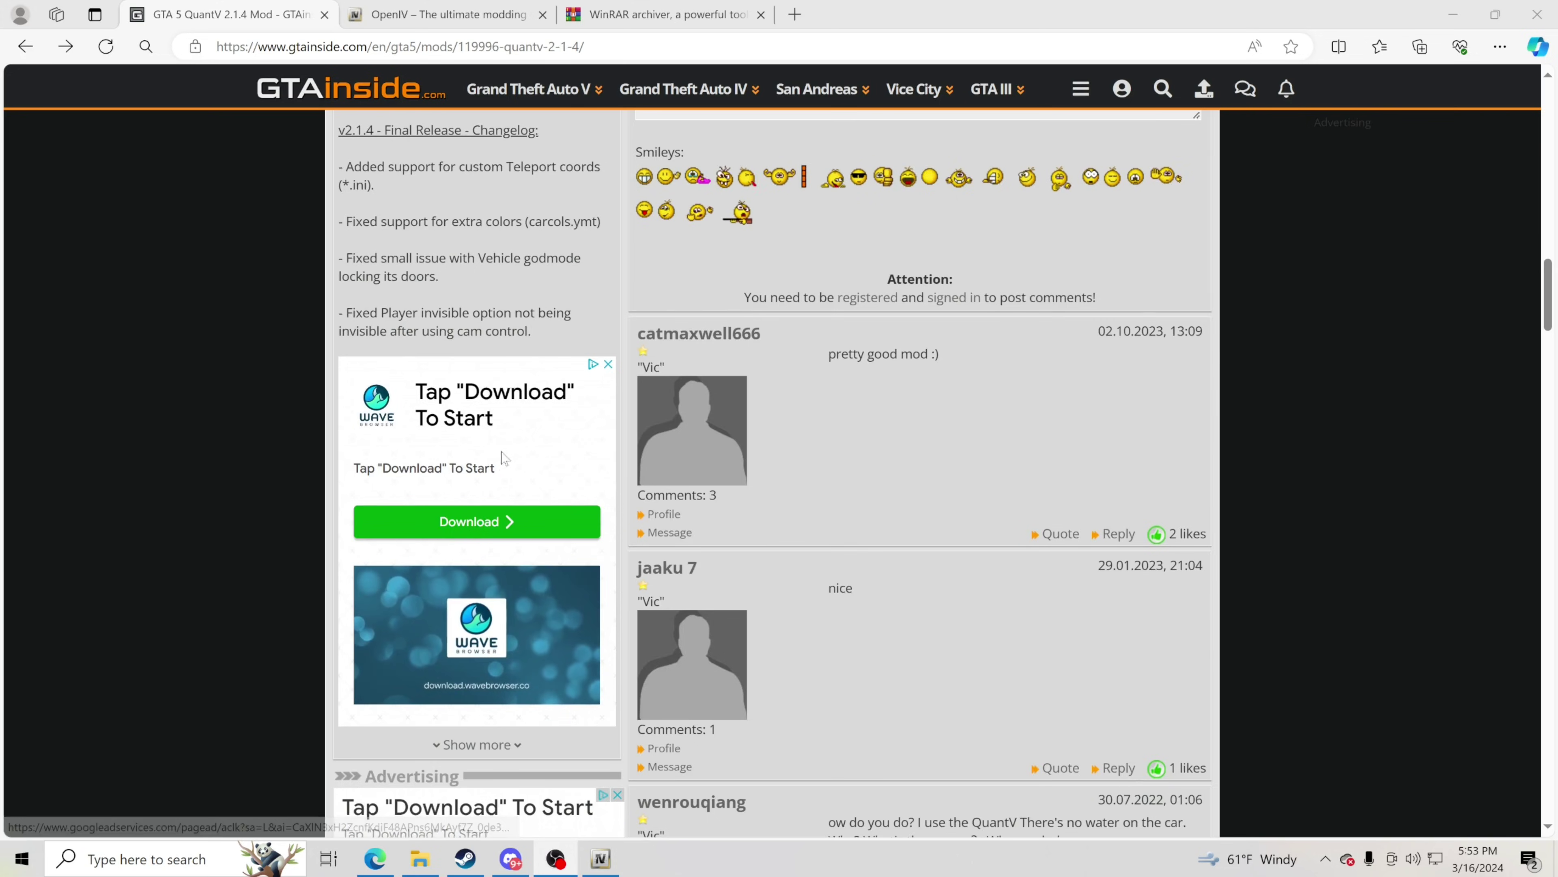
scroll(503, 464, "up", 5)
scroll(466, 418, "down", 15)
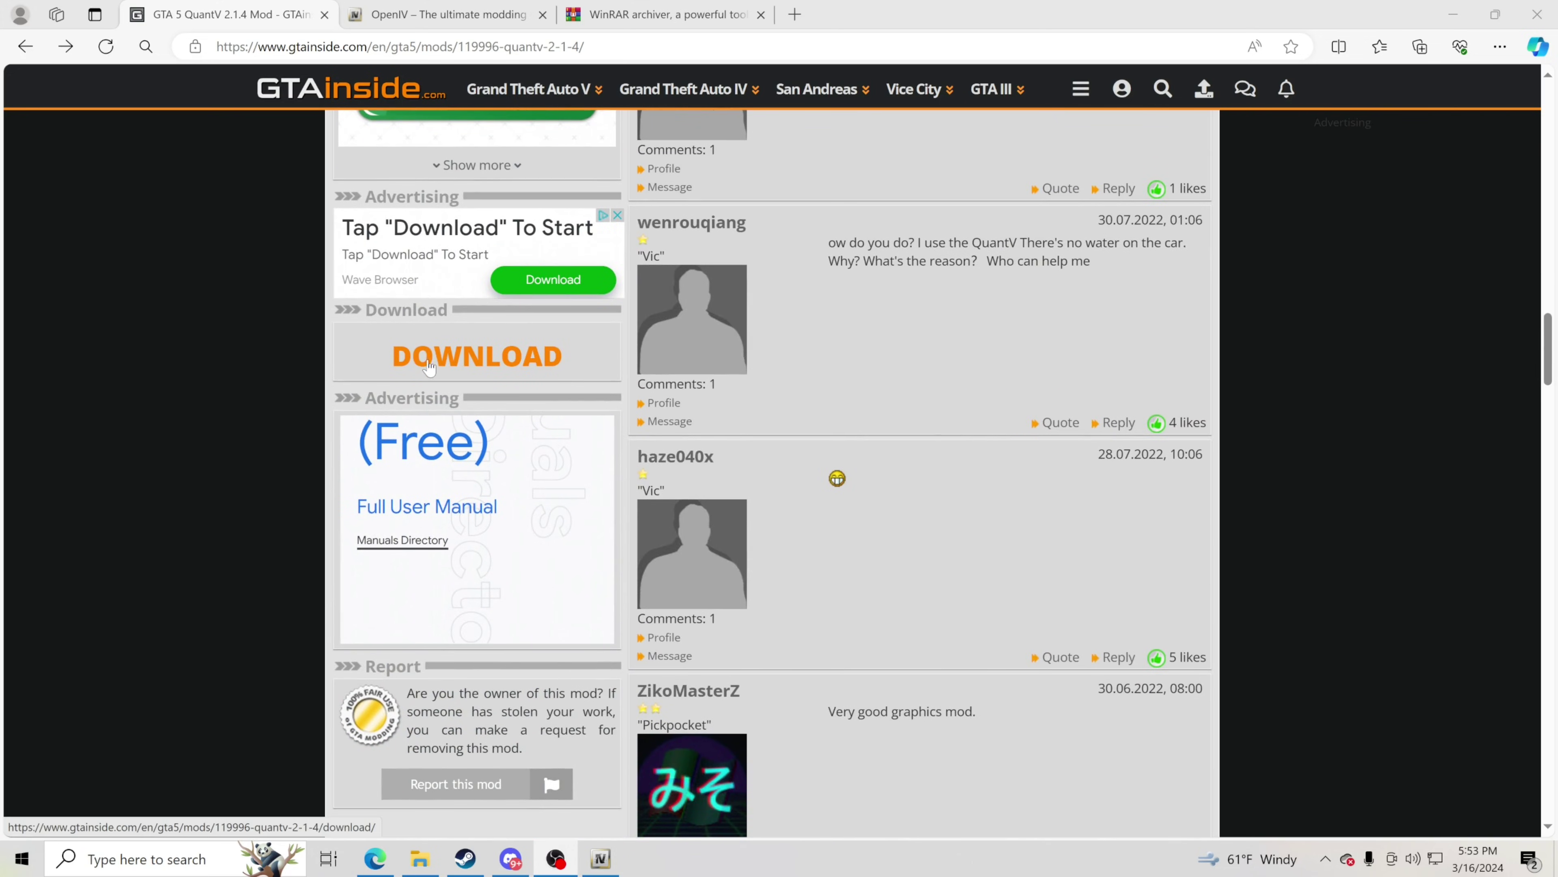
left_click(432, 368)
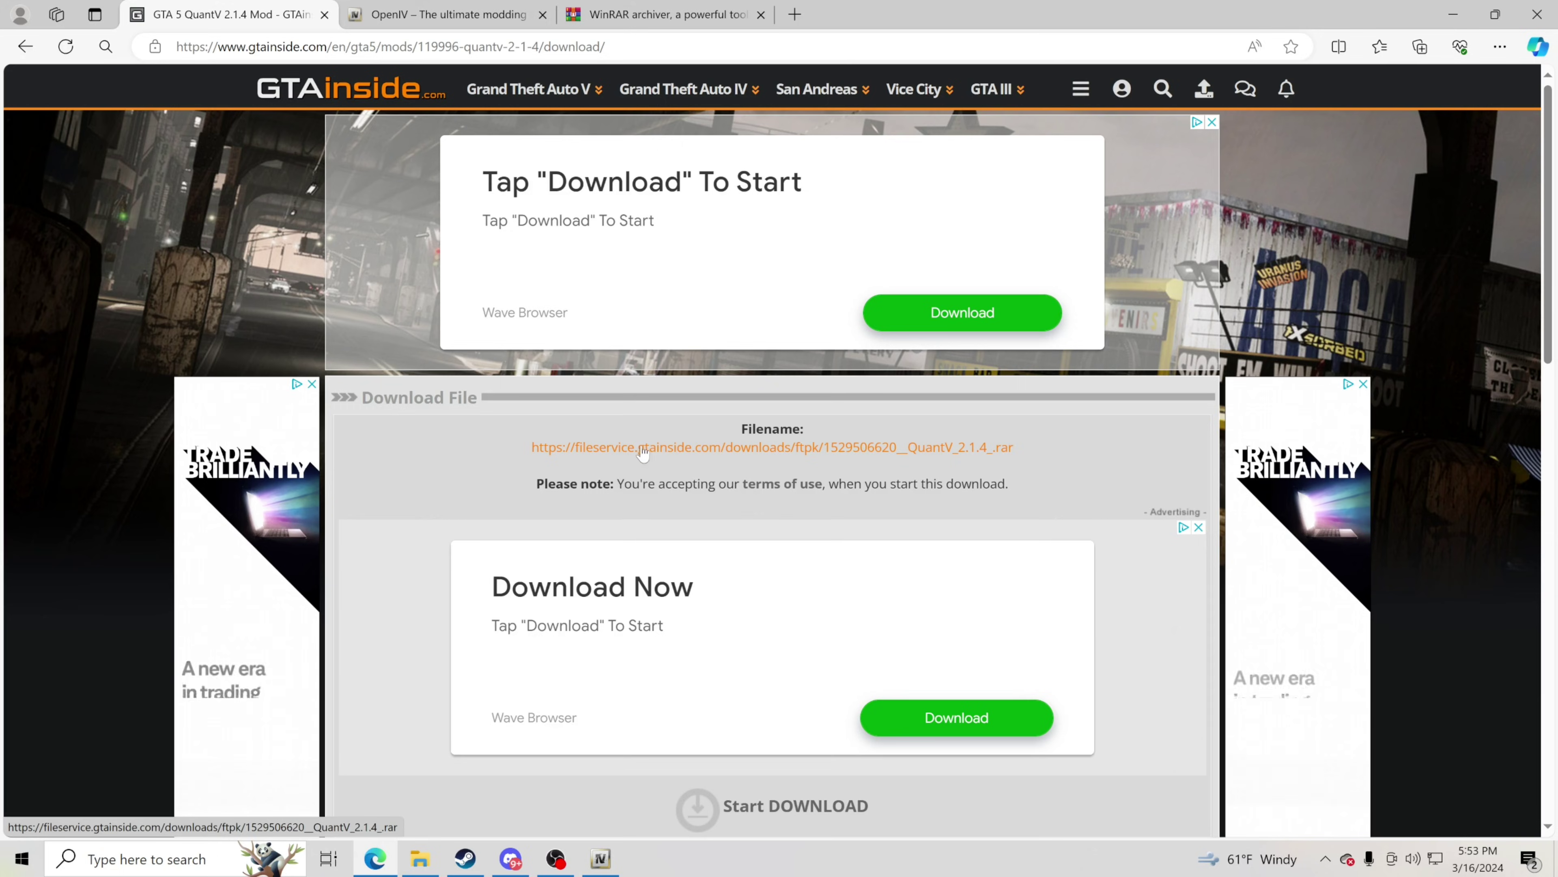
Download QuantV_2.1.4_.rar (27.8 MB), open it in WinRAR, and return to Edge with a new tab.
left_click(711, 448)
left_click(1252, 204)
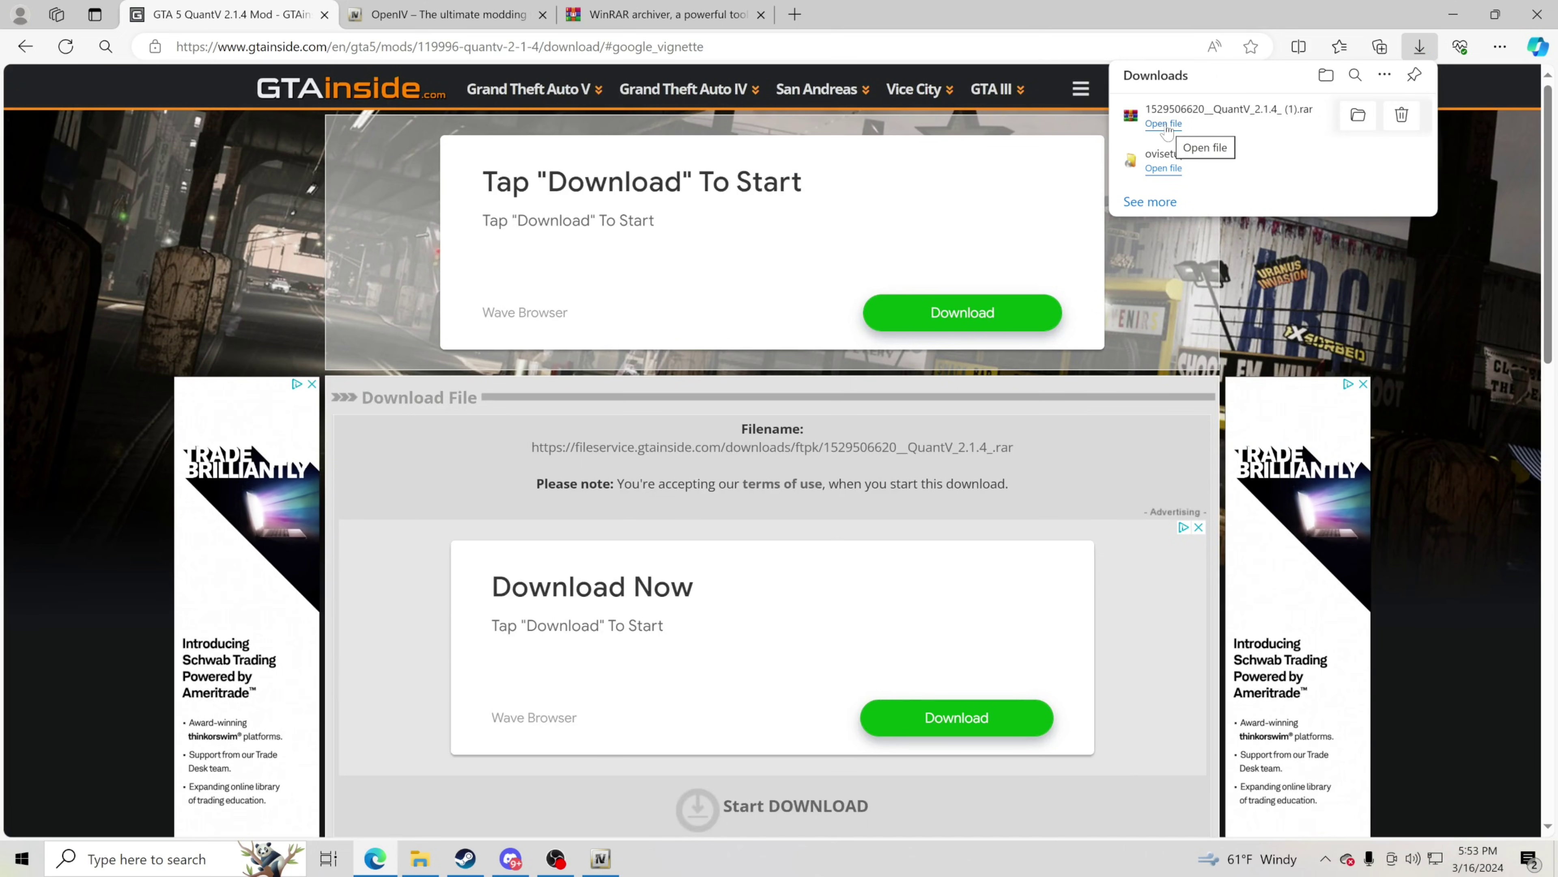
left_click(1164, 123)
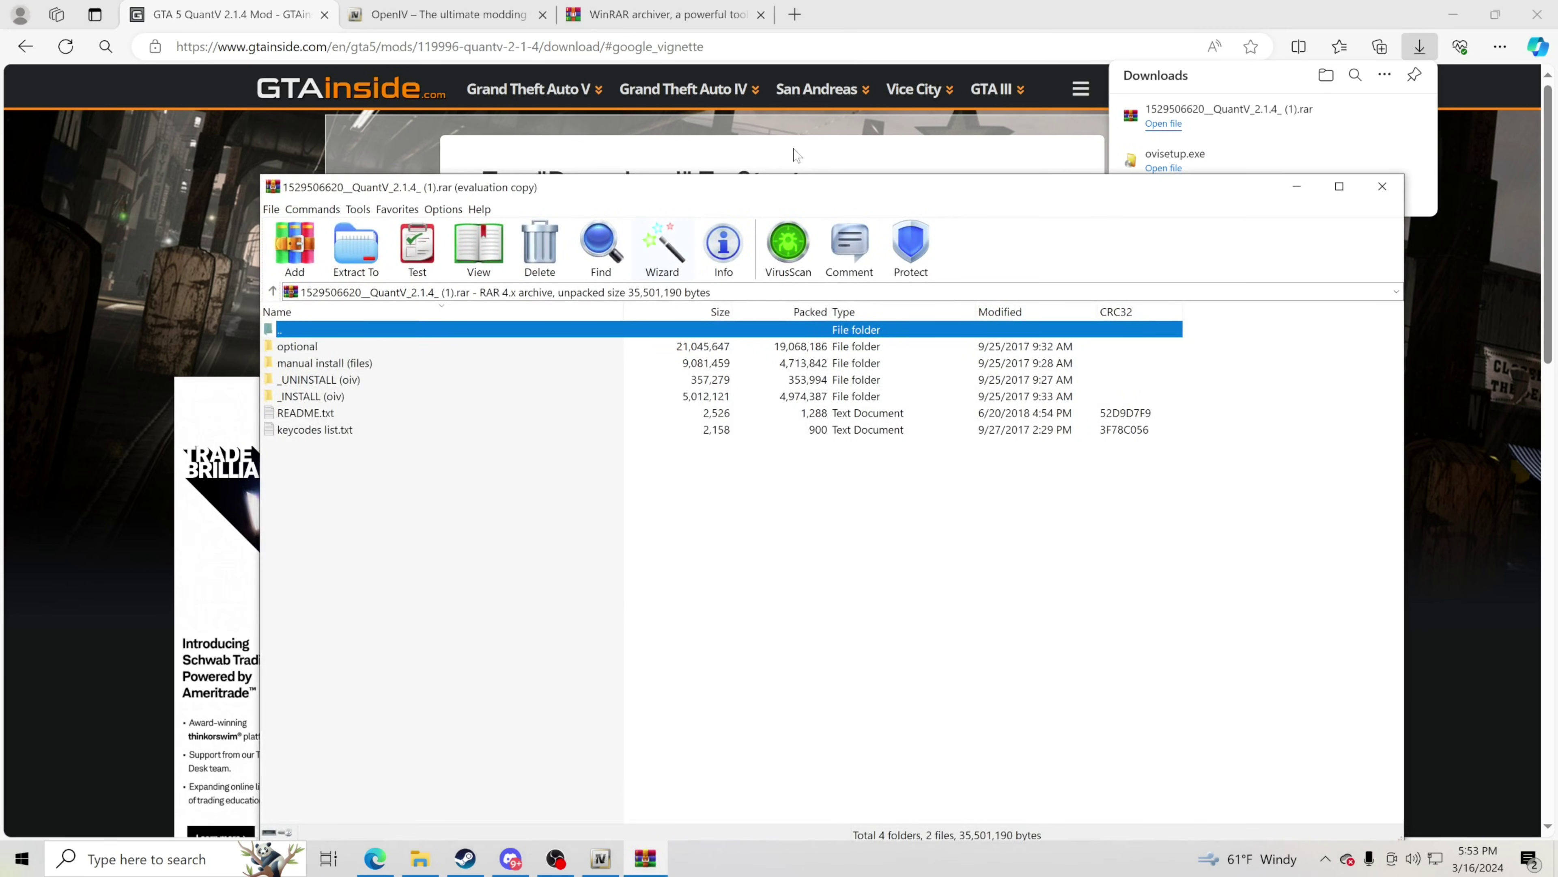
left_click_drag(787, 192, 922, 69)
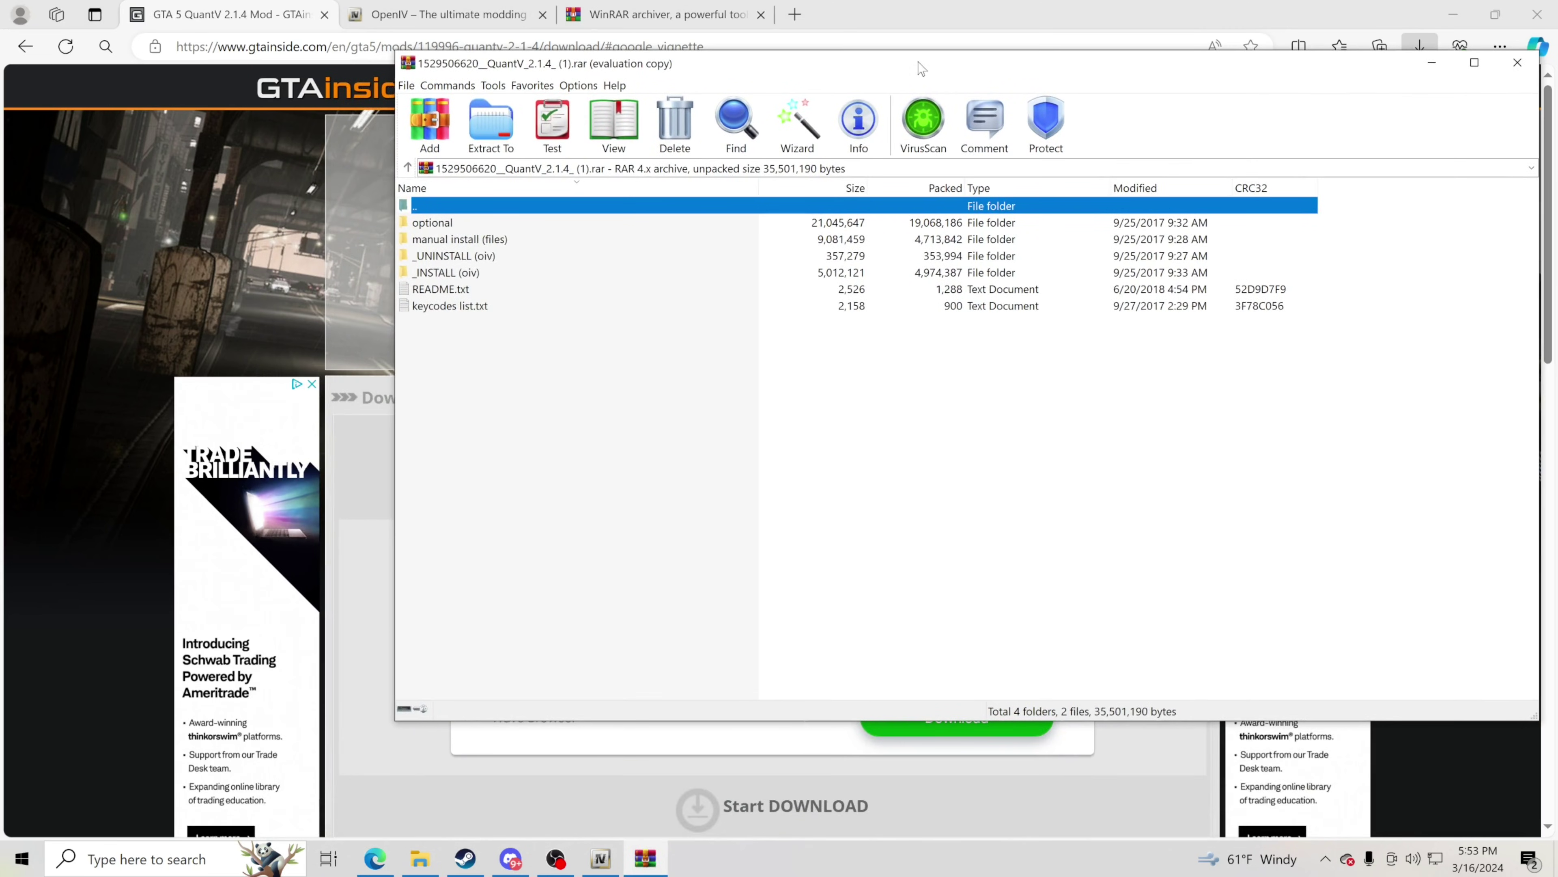
left_click(376, 861)
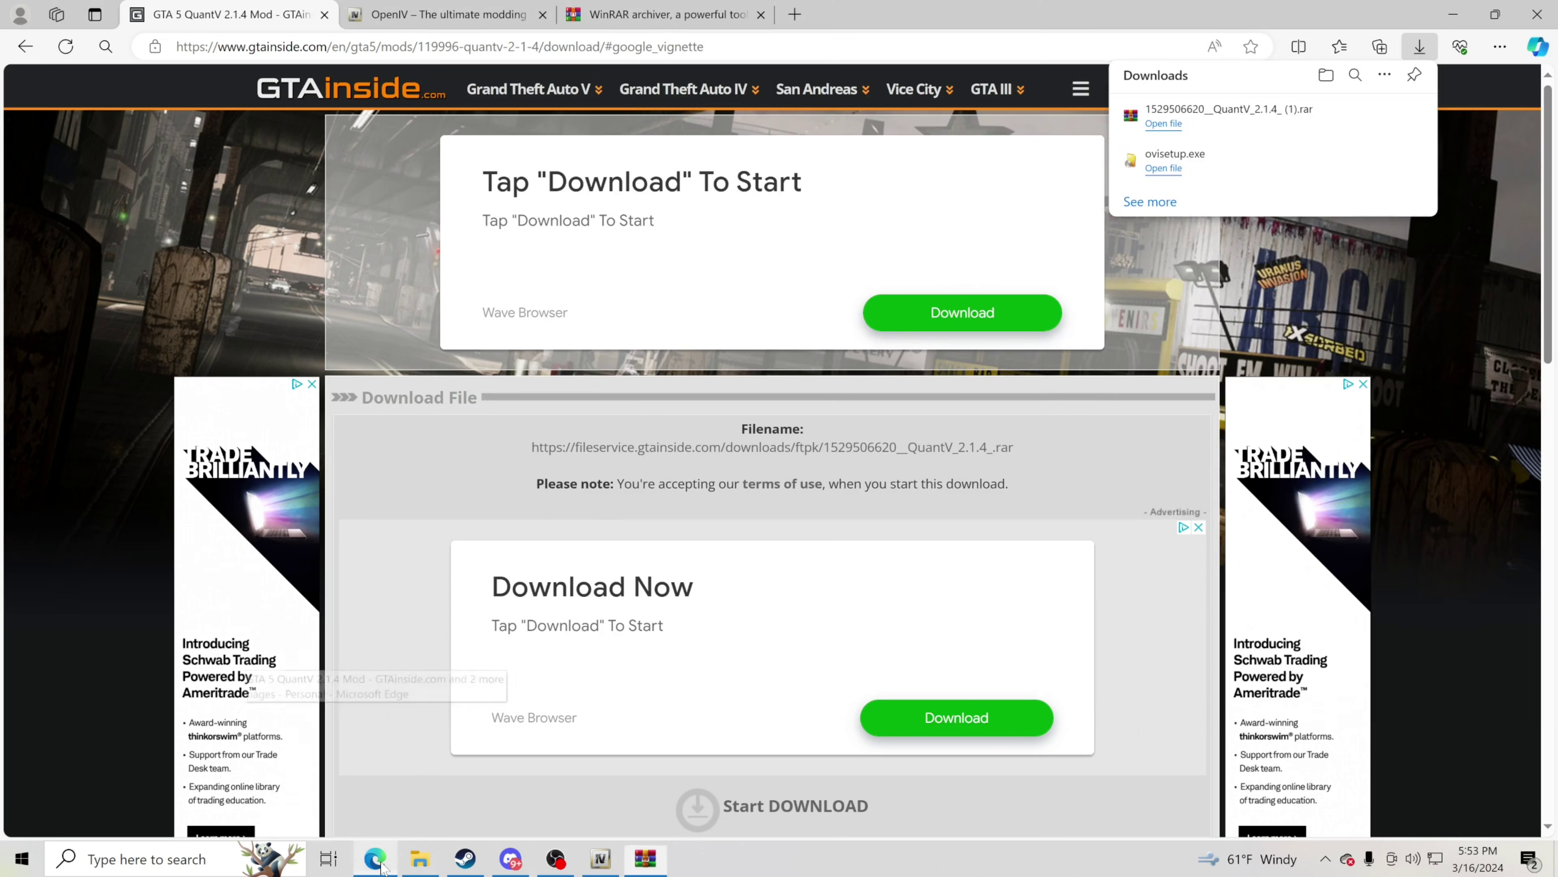
left_click(796, 14)
Search the web for 'scripthookv' and open the AB Software Development (dev-c.com) result.
type("scr")
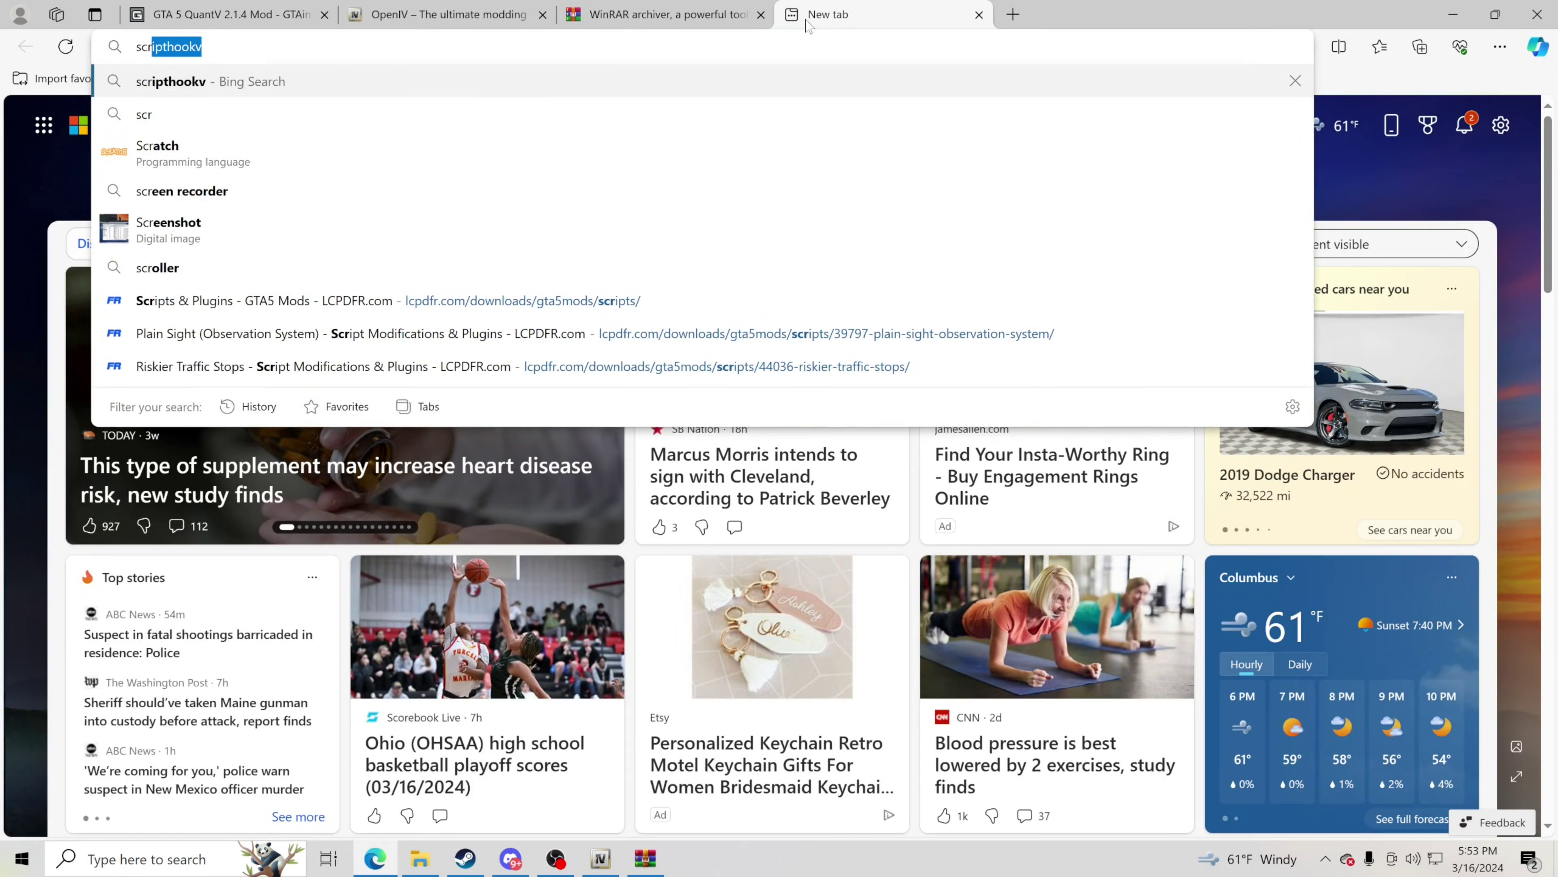
type("ipthookv")
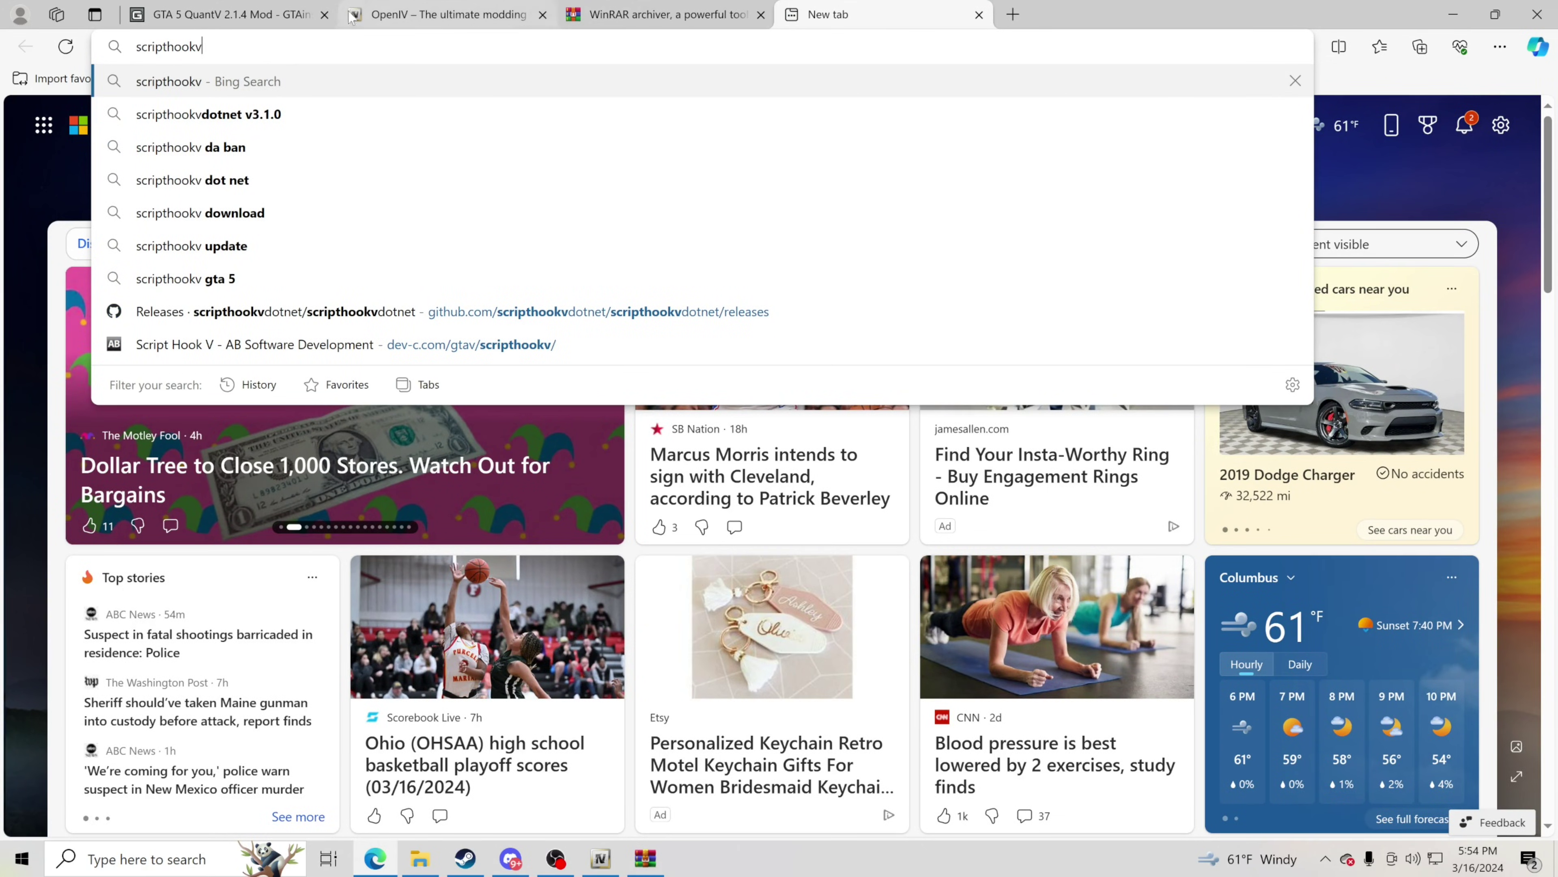
key("Return")
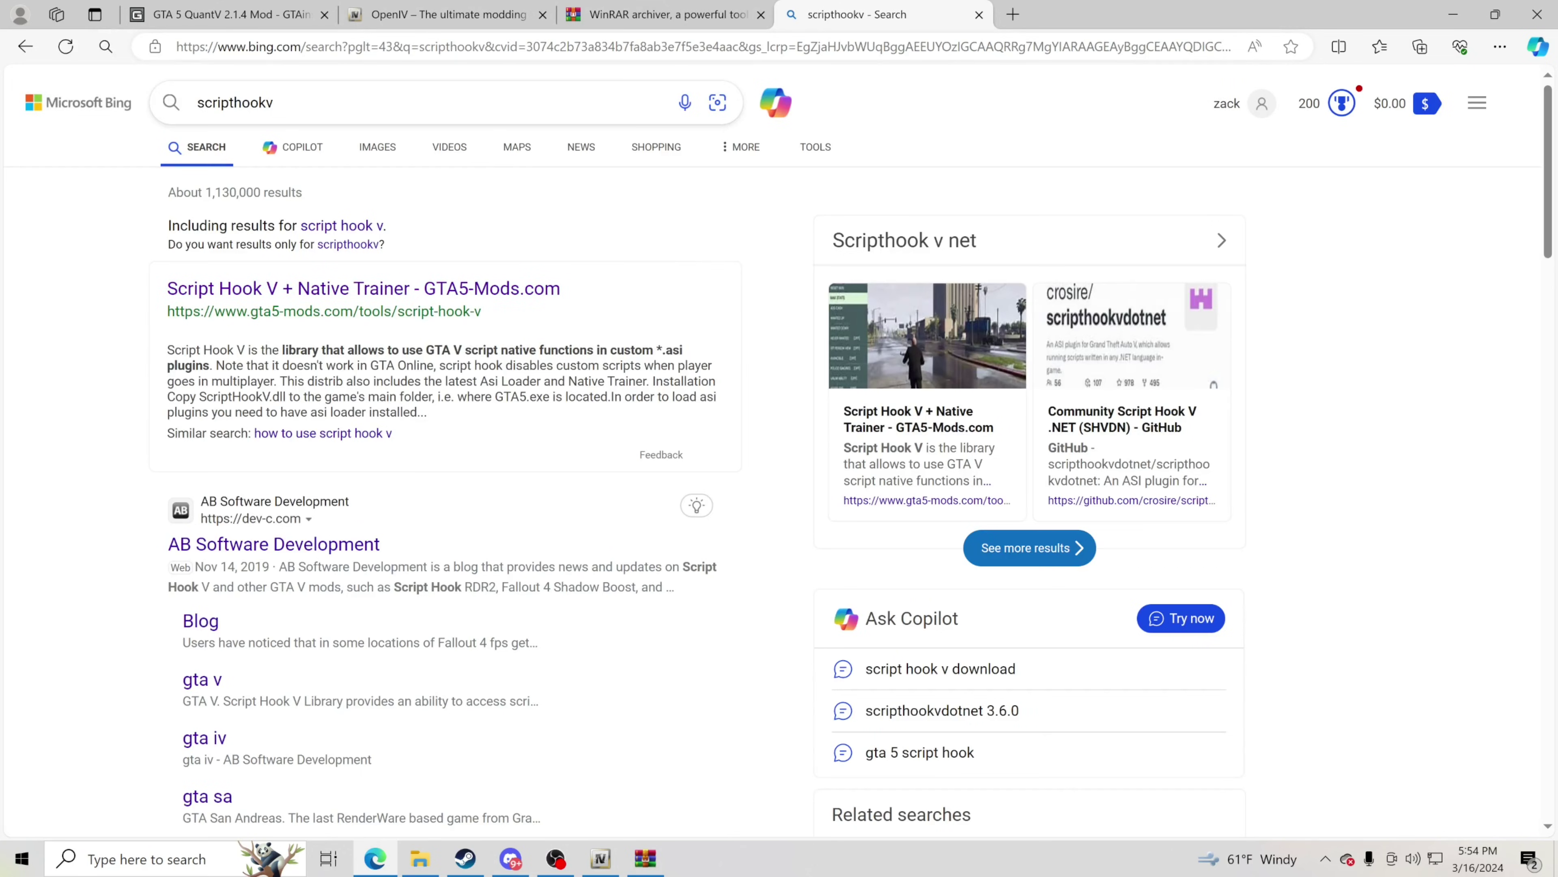
scroll(614, 343, "down", 2)
left_click(318, 430)
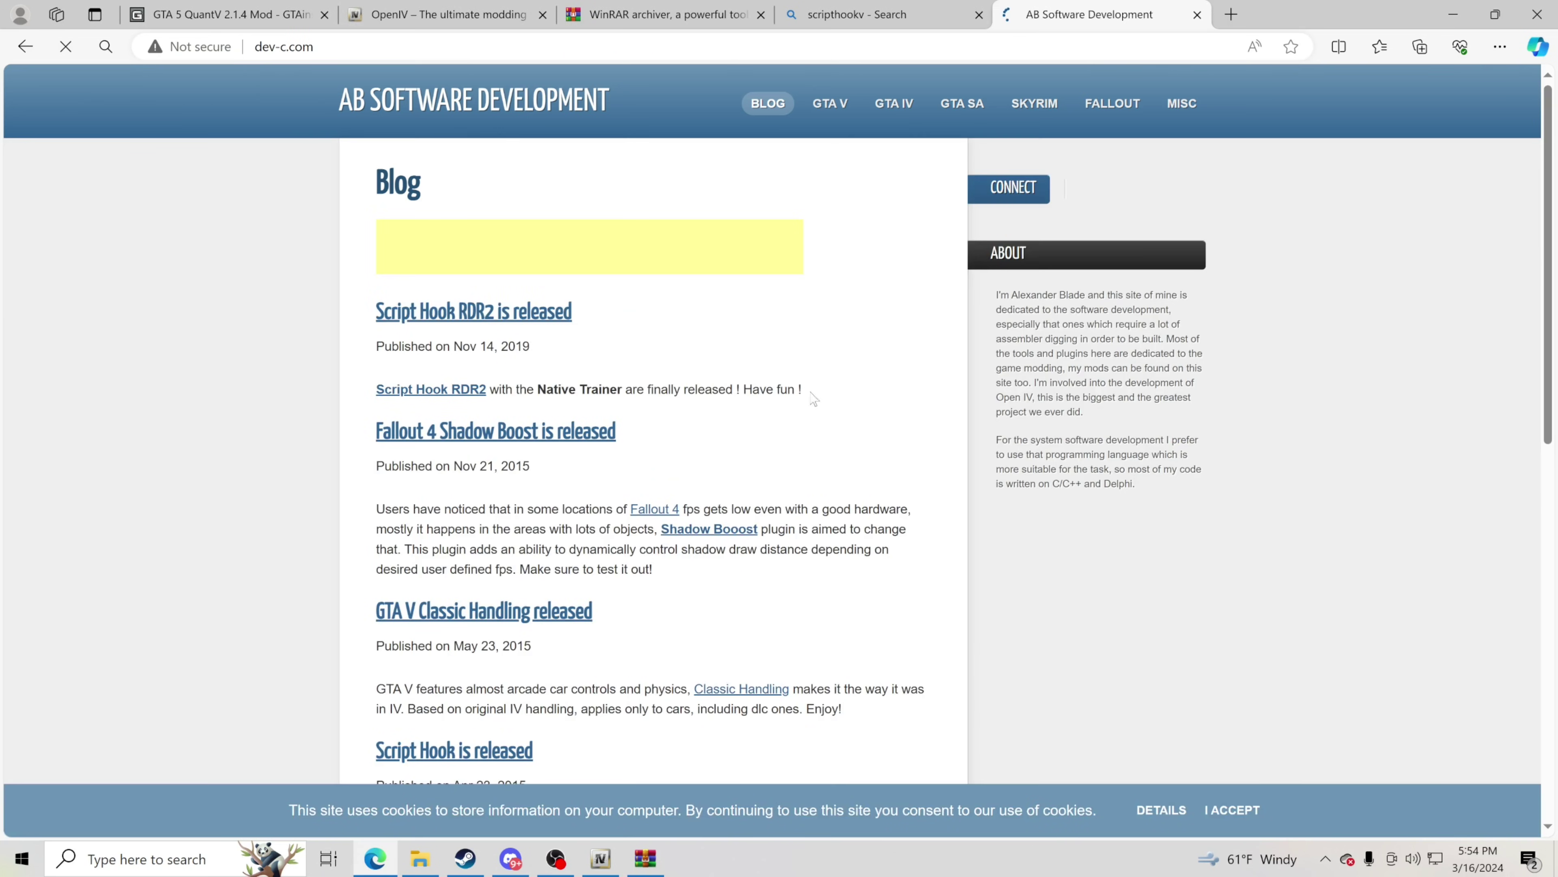
Go to the GTA V Script Hook V page and download the version 1.0.3095.0 zip.
left_click(838, 108)
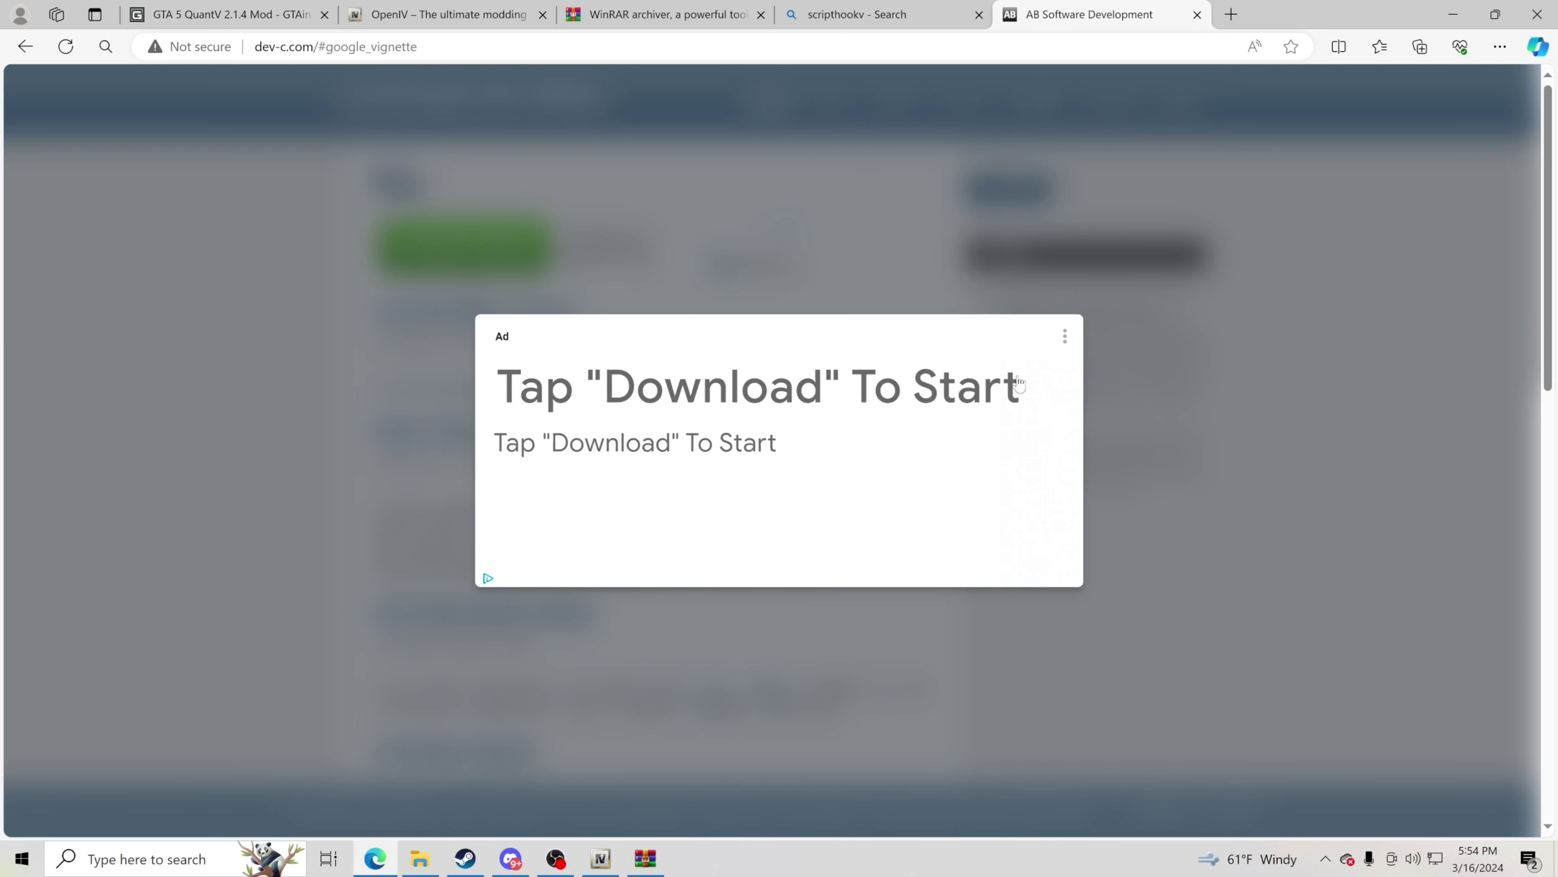
left_click(819, 546)
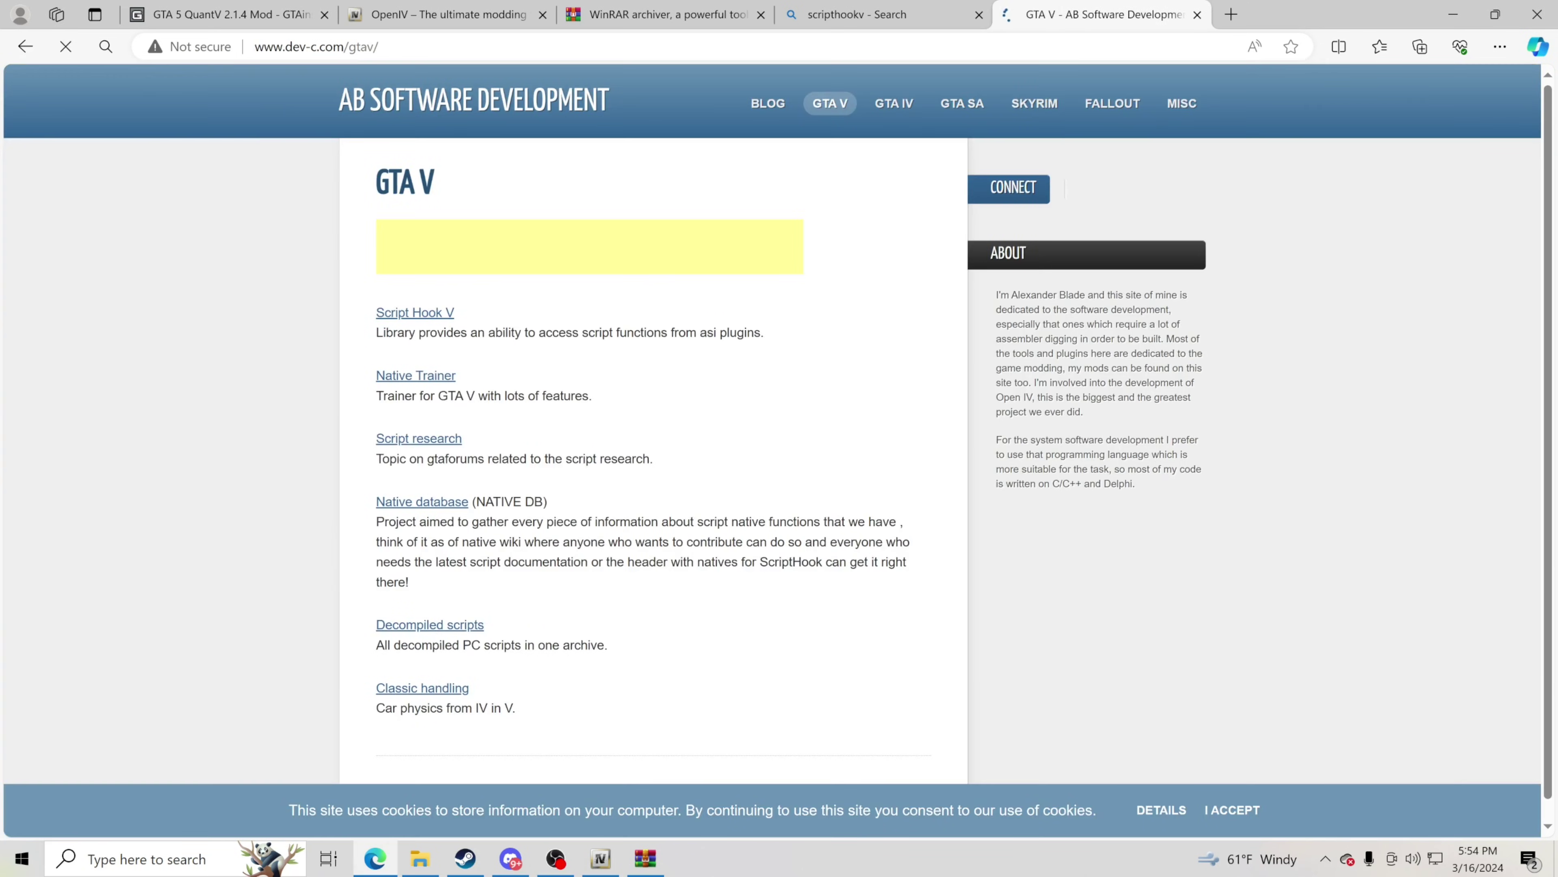
scroll(915, 505, "down", 5)
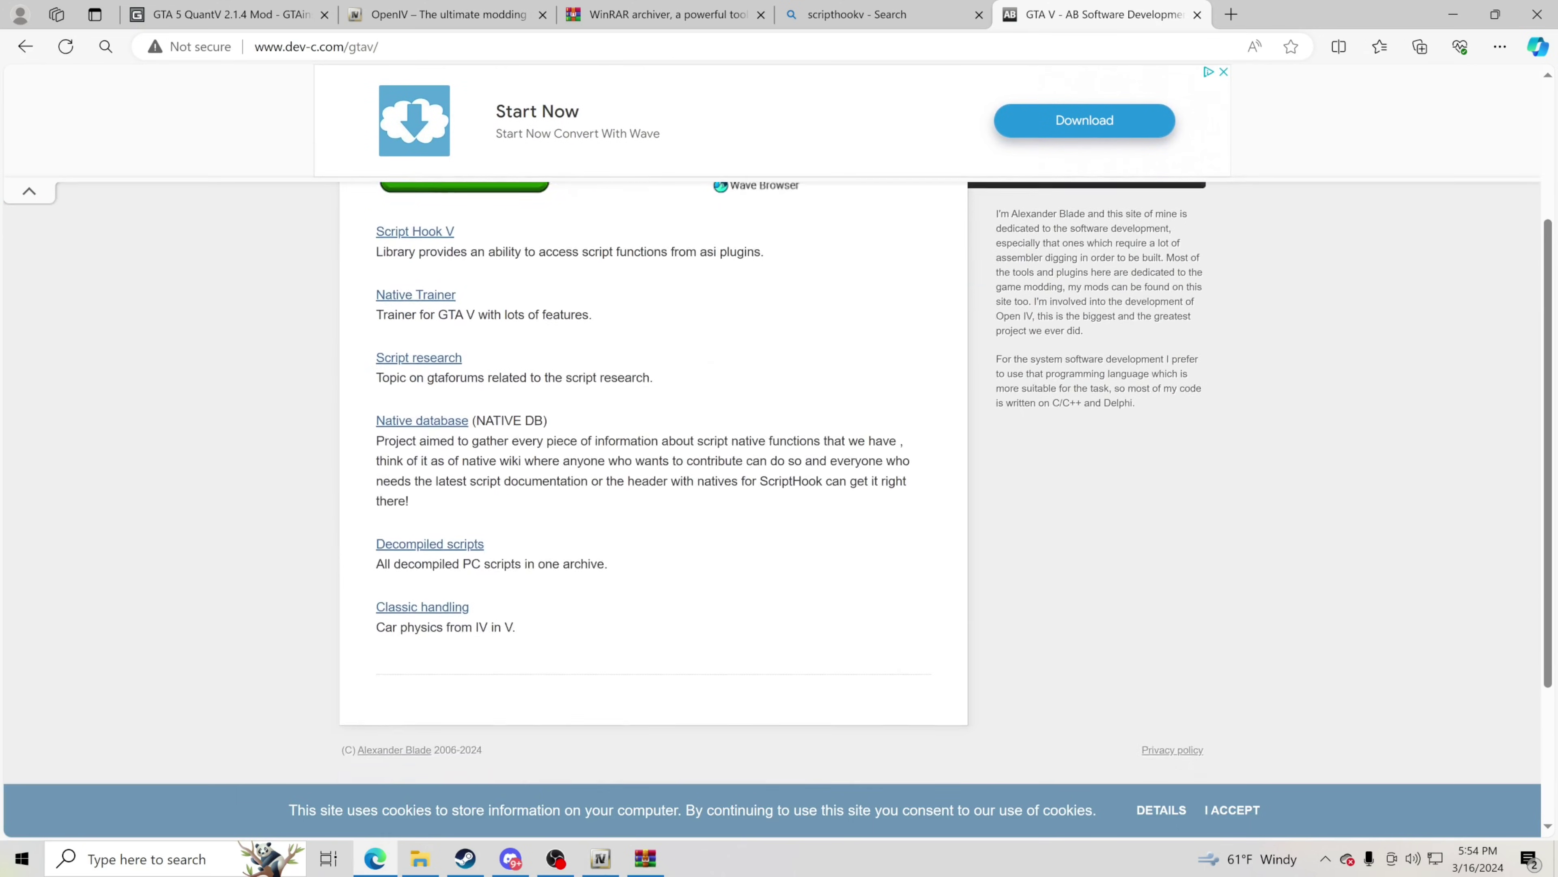
scroll(938, 475, "down", 5)
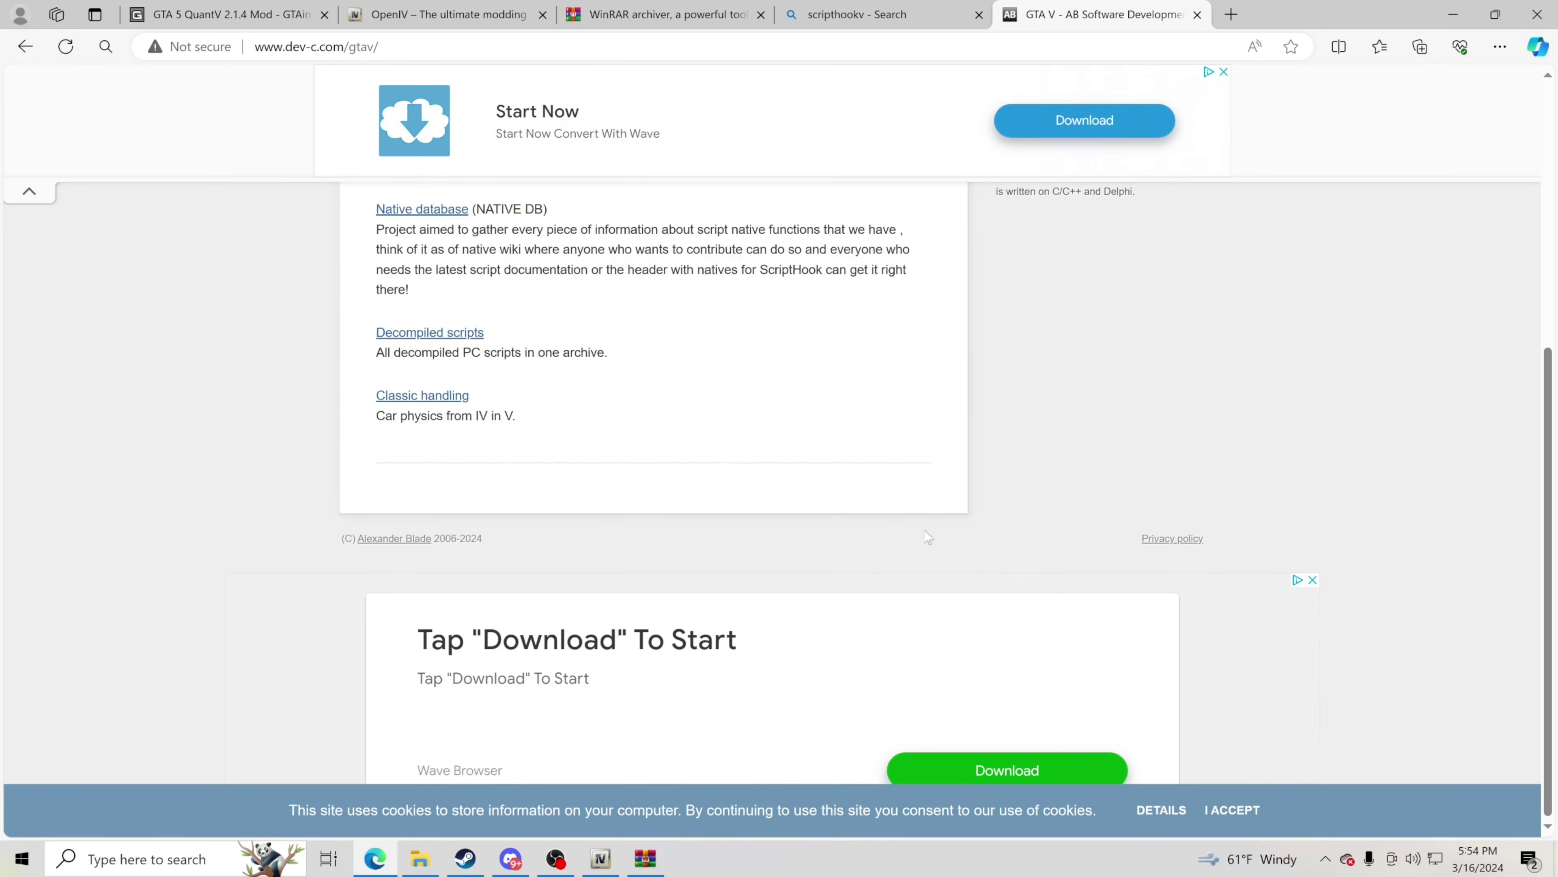
scroll(914, 536, "up", 5)
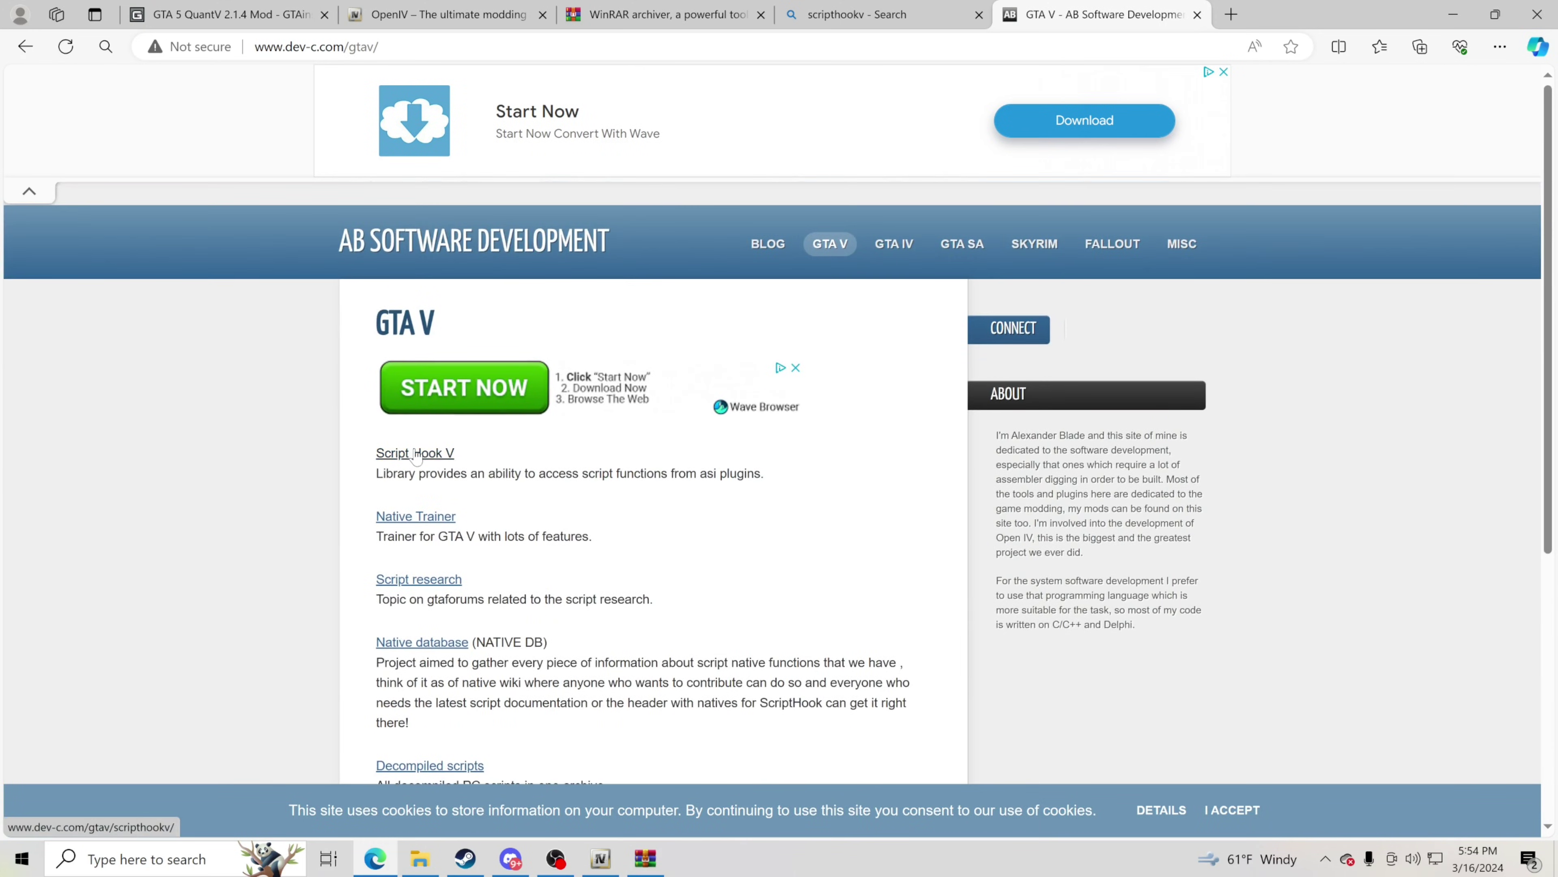
left_click(413, 458)
scroll(969, 578, "down", 3)
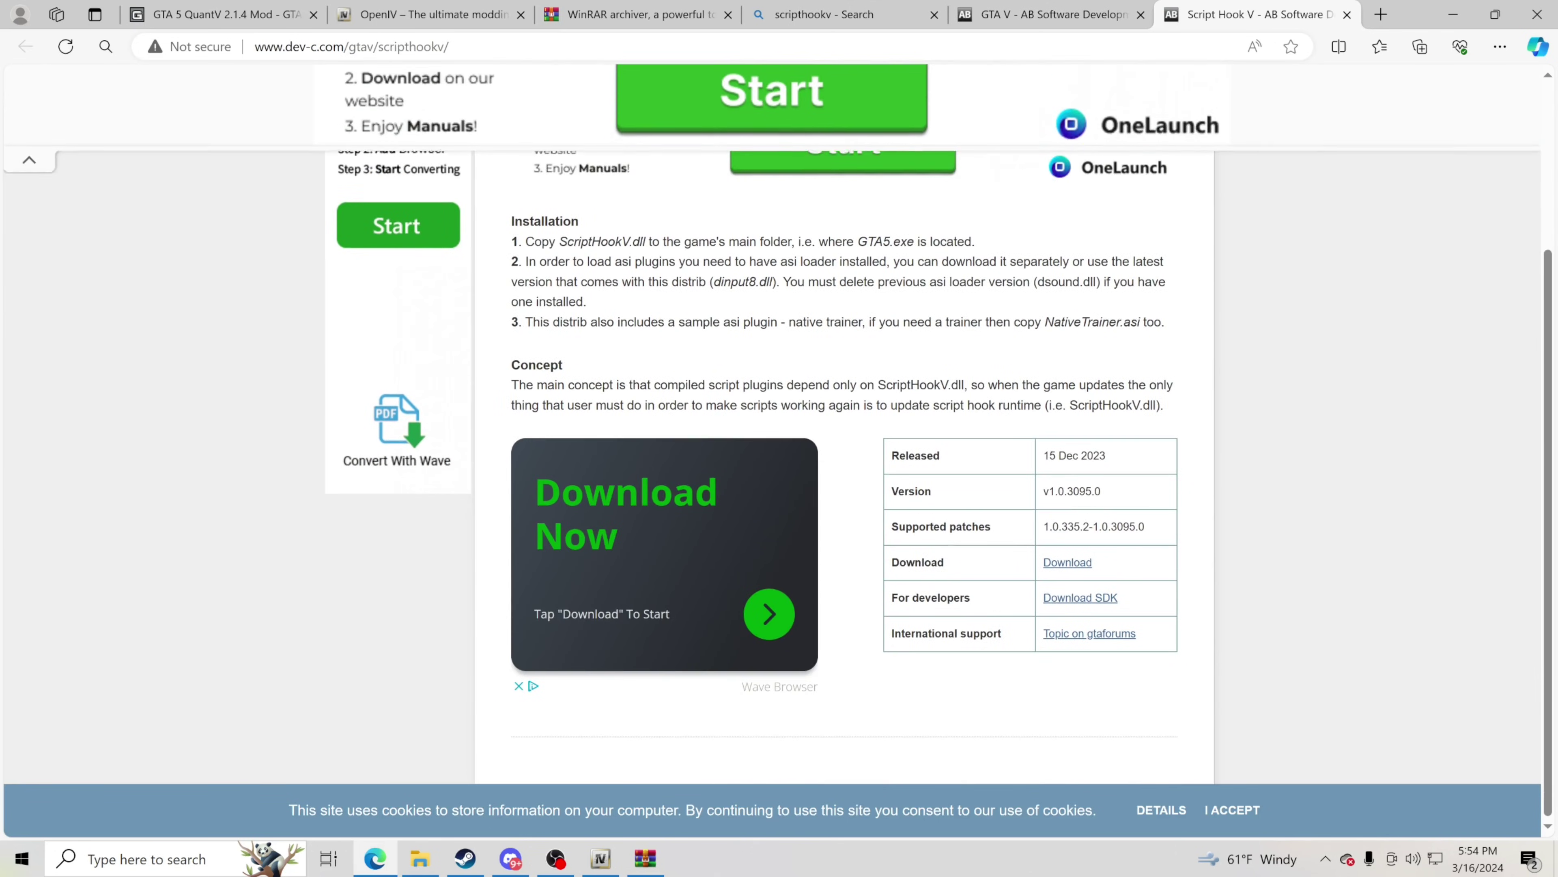
left_click_drag(892, 562, 975, 577)
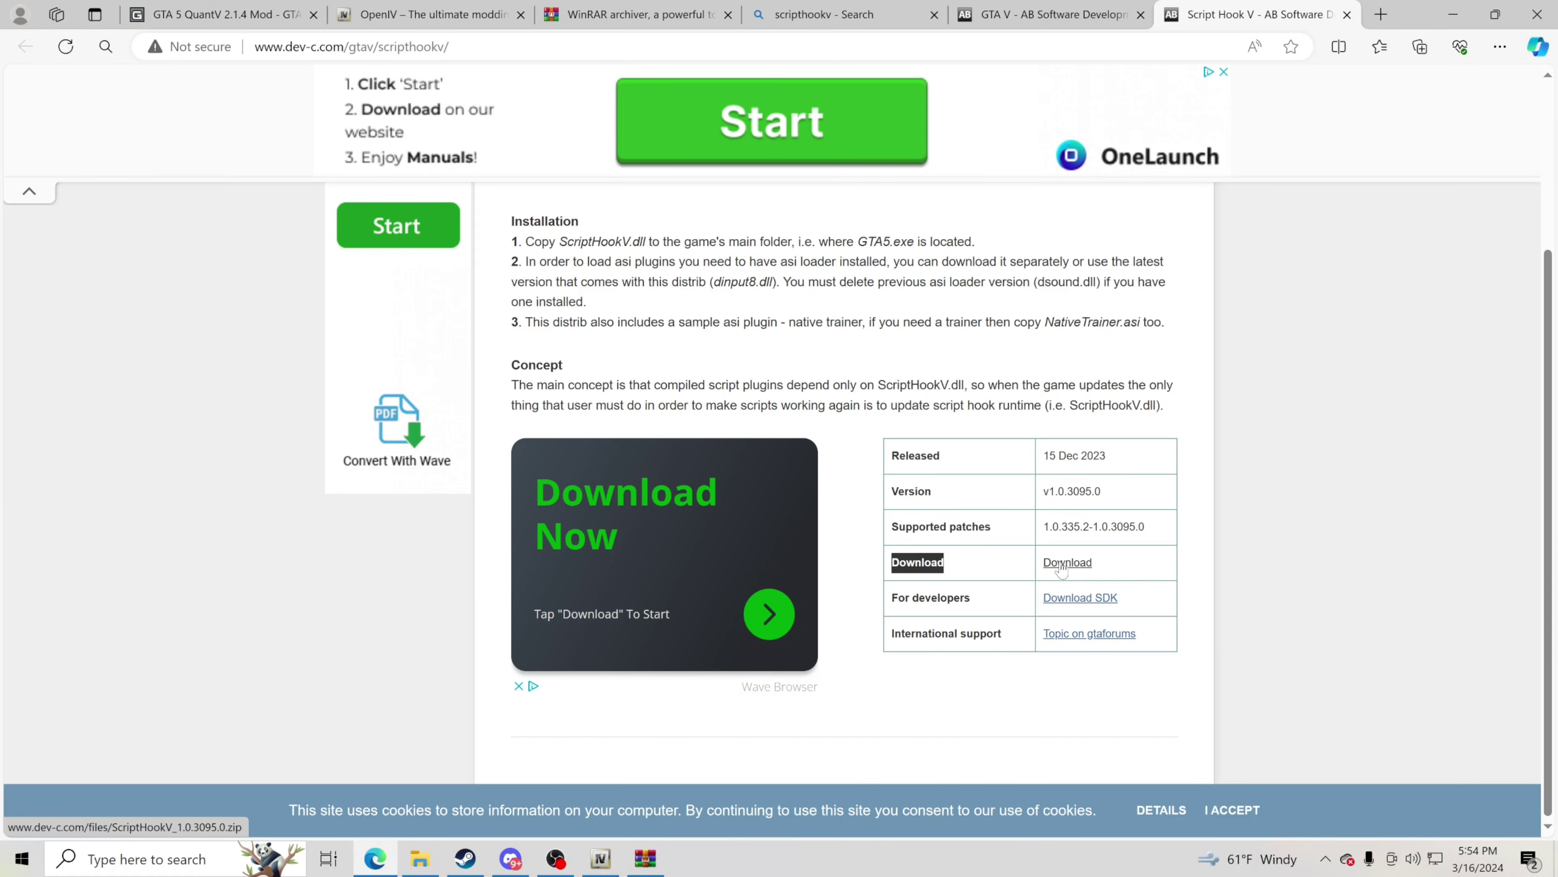
left_click(1062, 570)
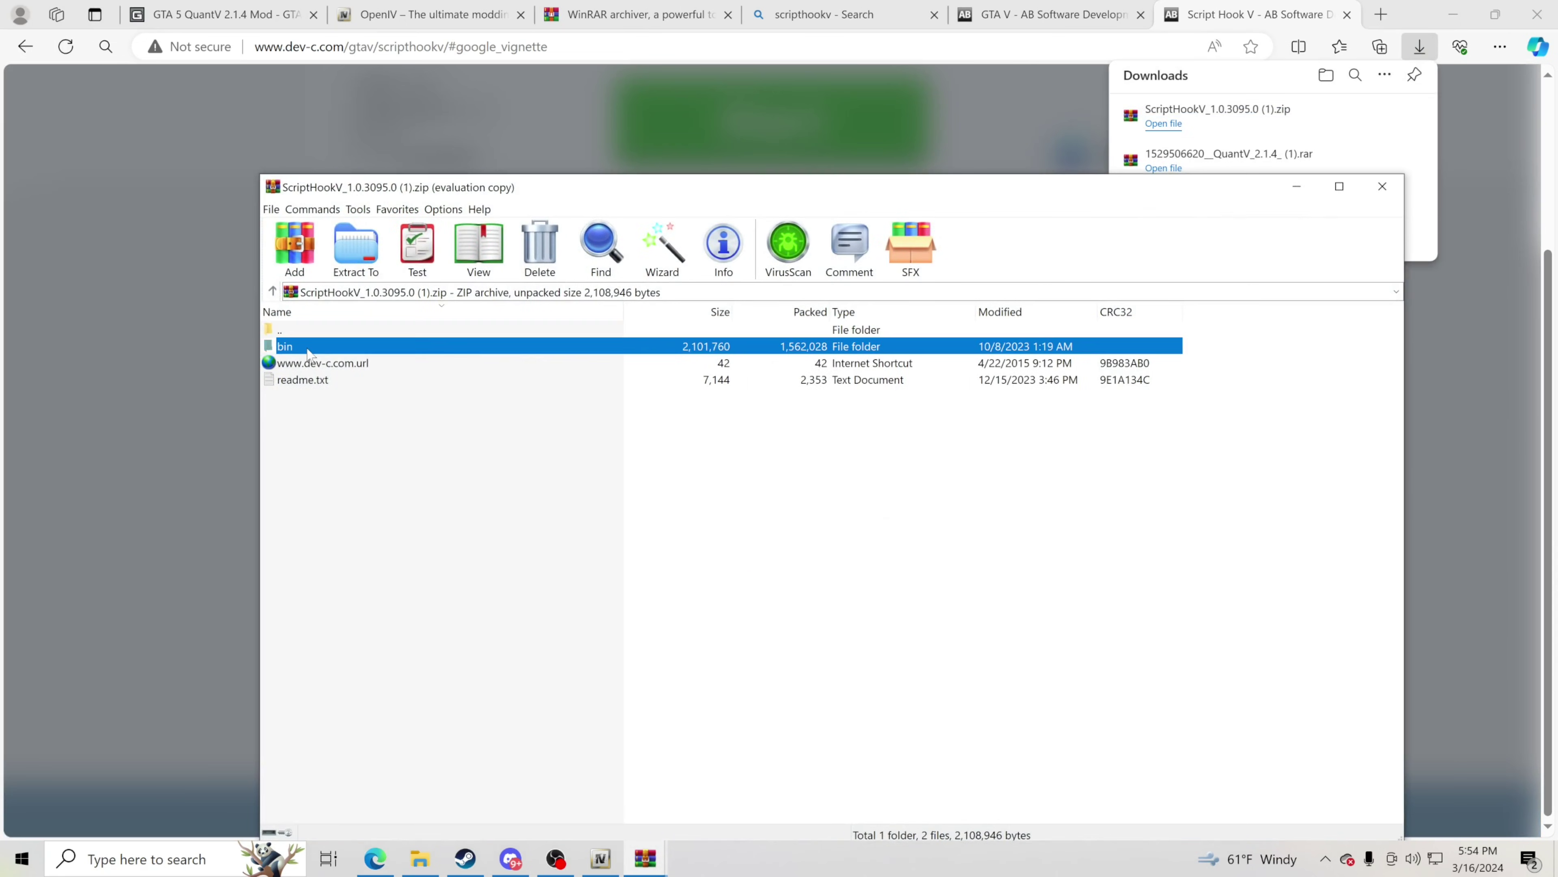
Select the three files in the zip's bin folder, with the Grand Theft Auto V folder visible alongside.
double_click(308, 347)
left_click_drag(306, 393, 325, 345)
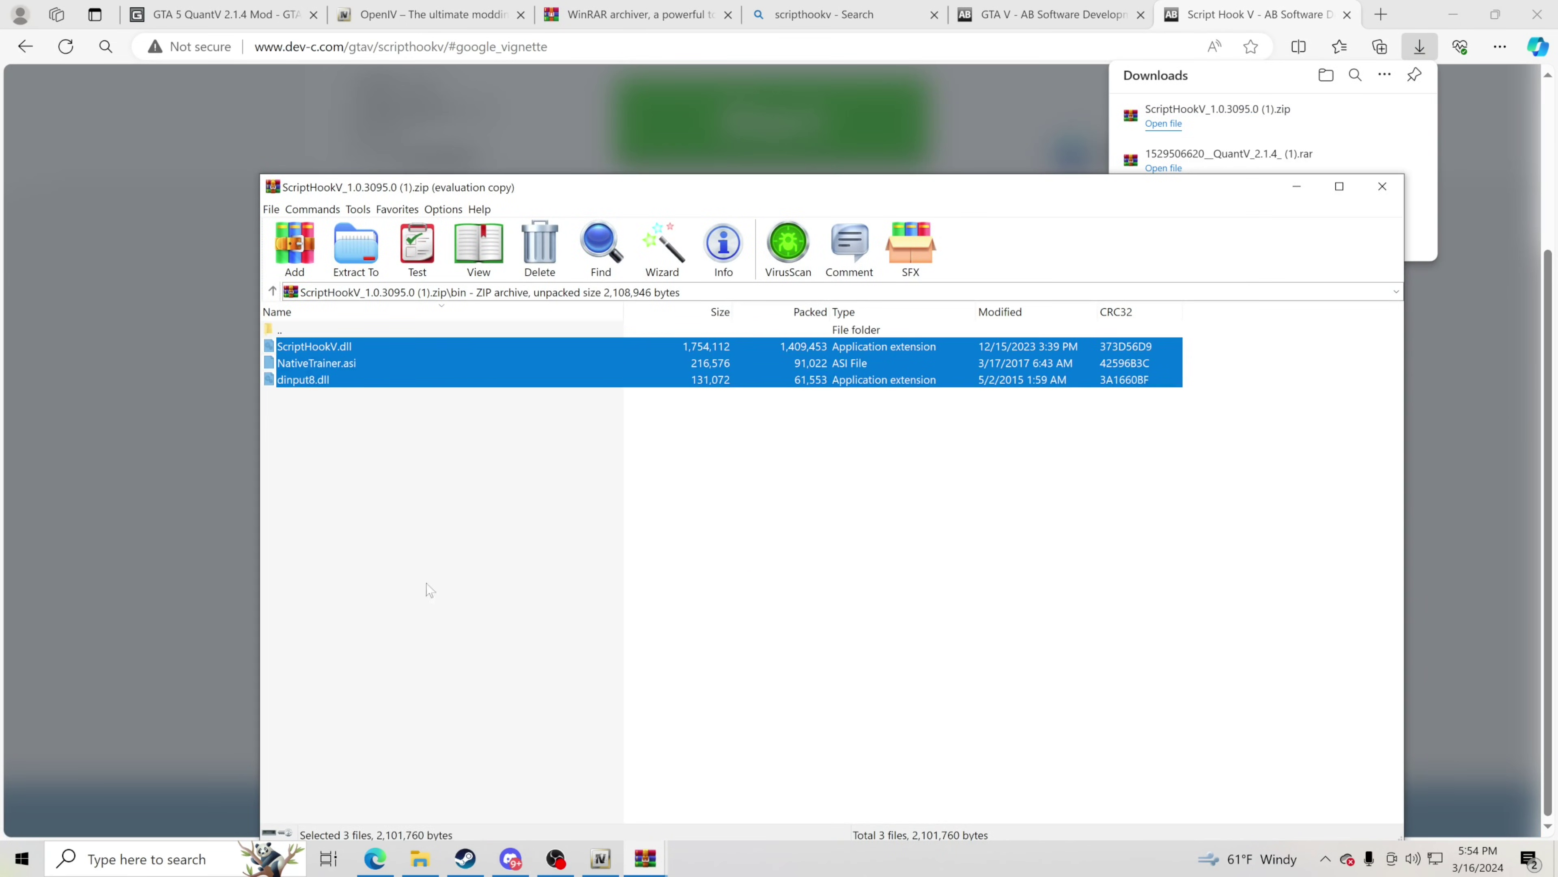
left_click(419, 860)
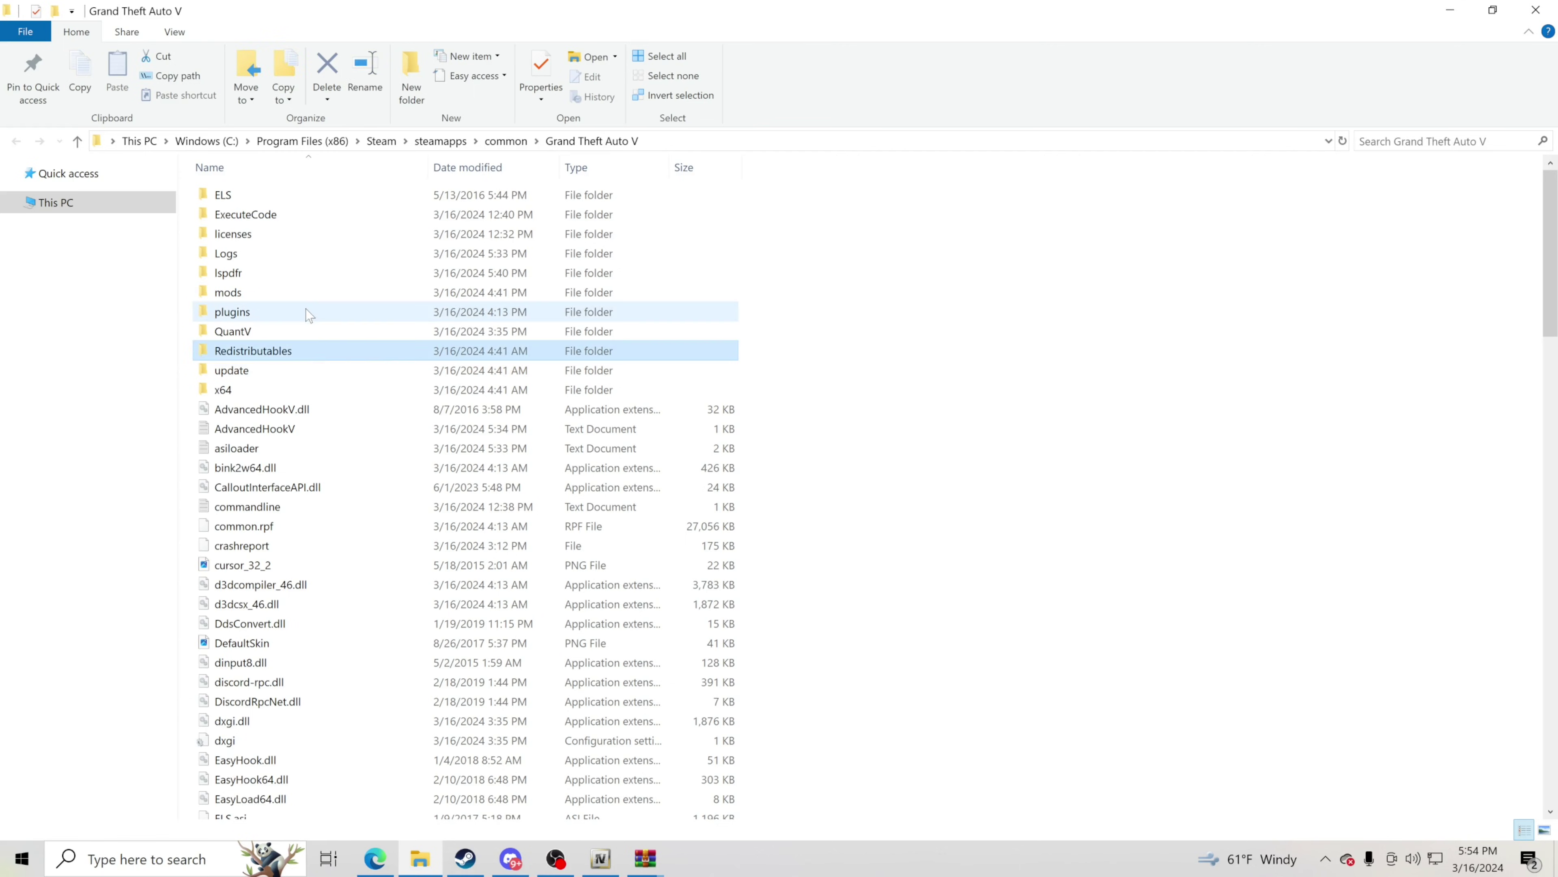
left_click(243, 295)
left_click(945, 540)
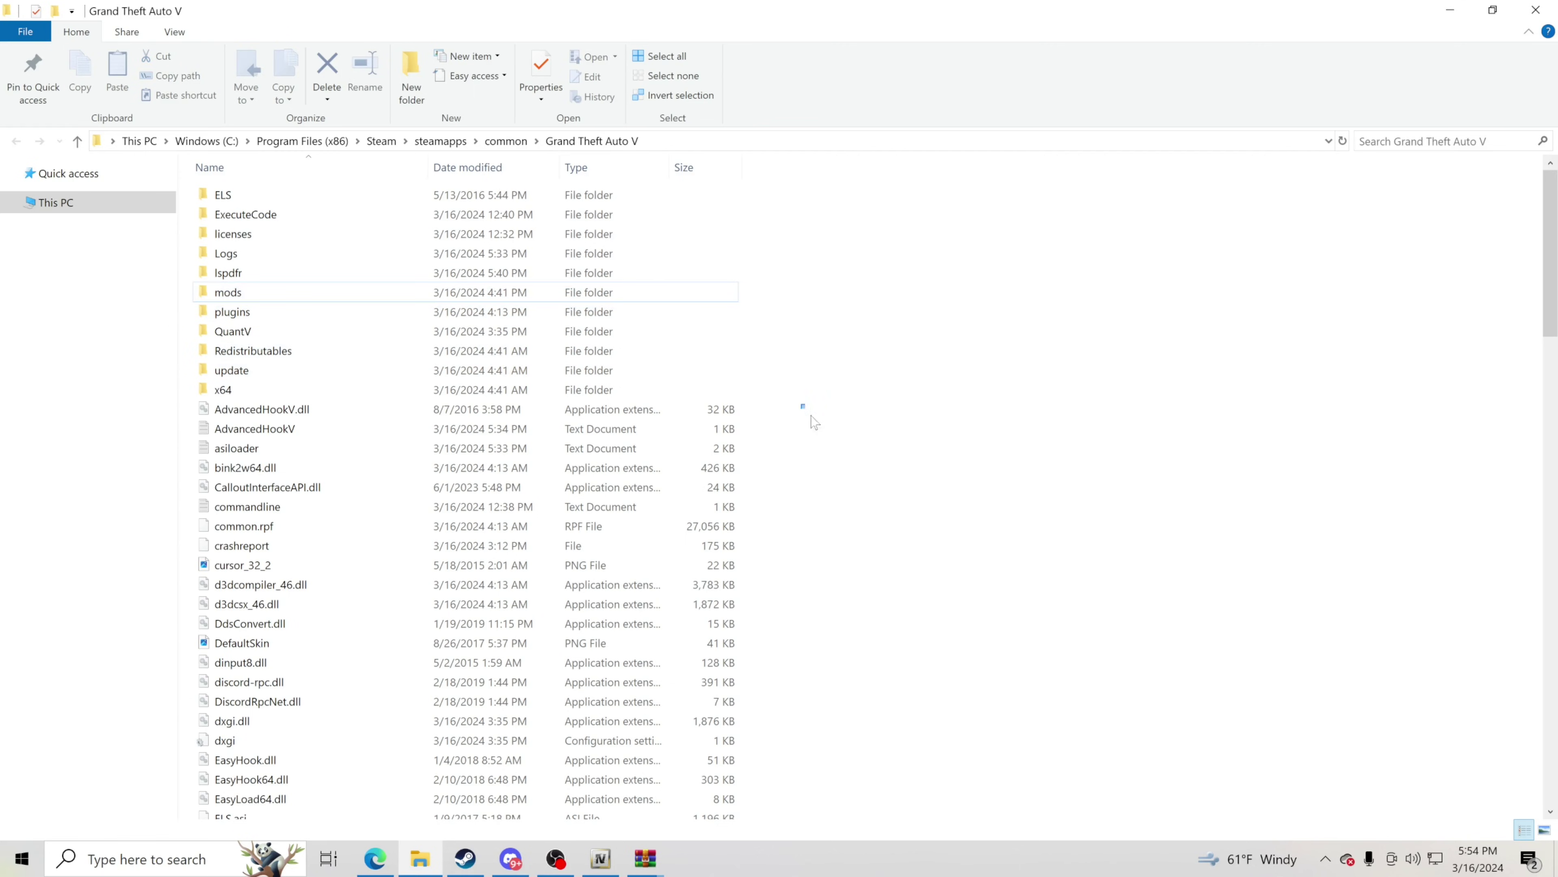
mouse_move(645, 858)
left_click(822, 792)
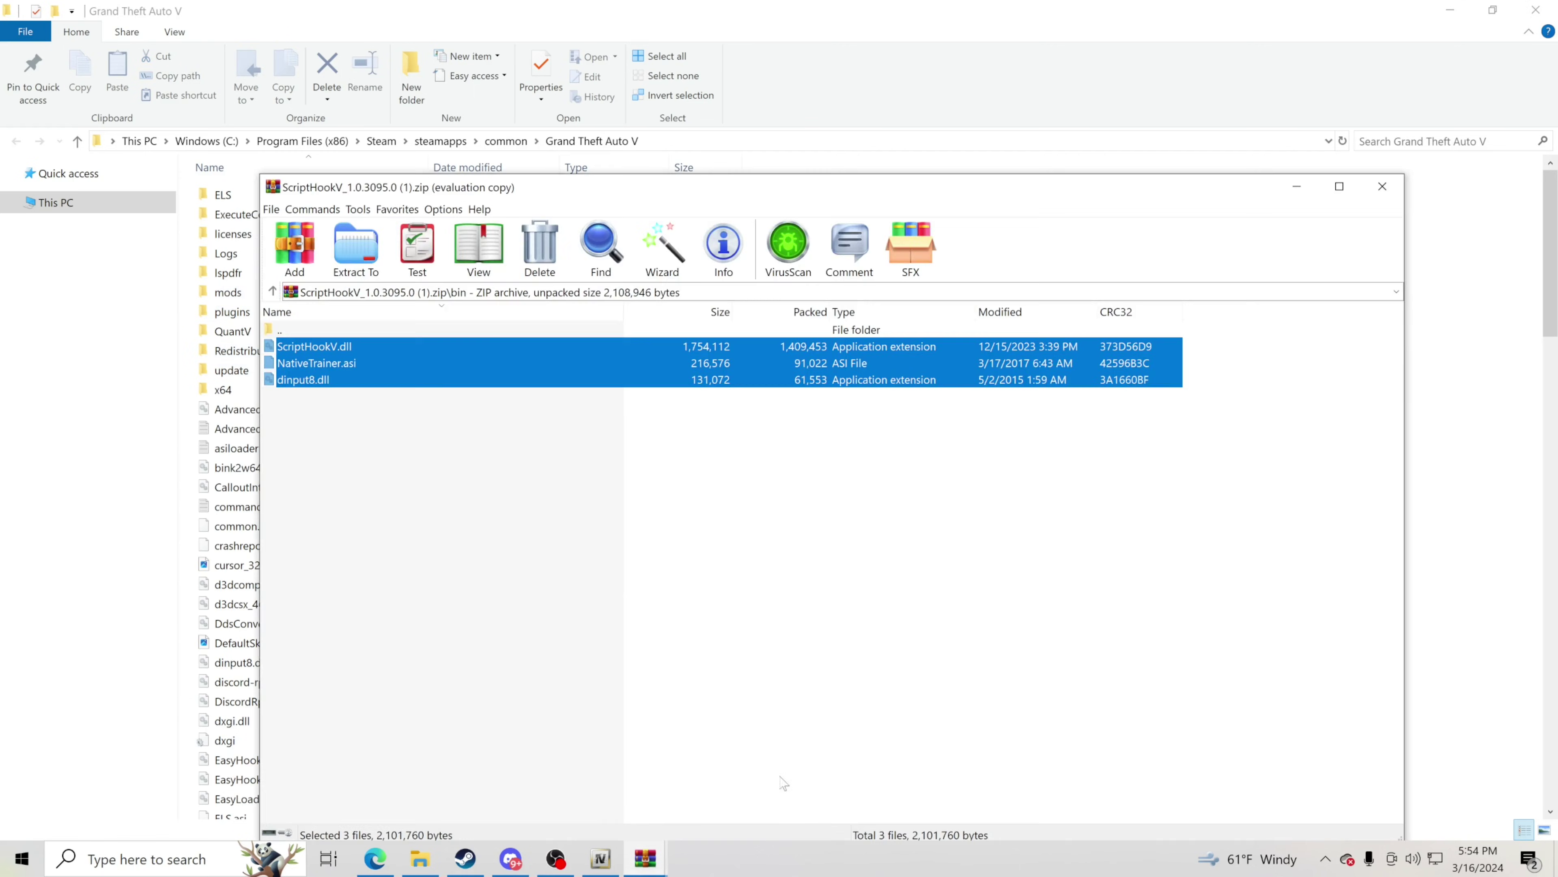
left_click_drag(822, 257, 1295, 456)
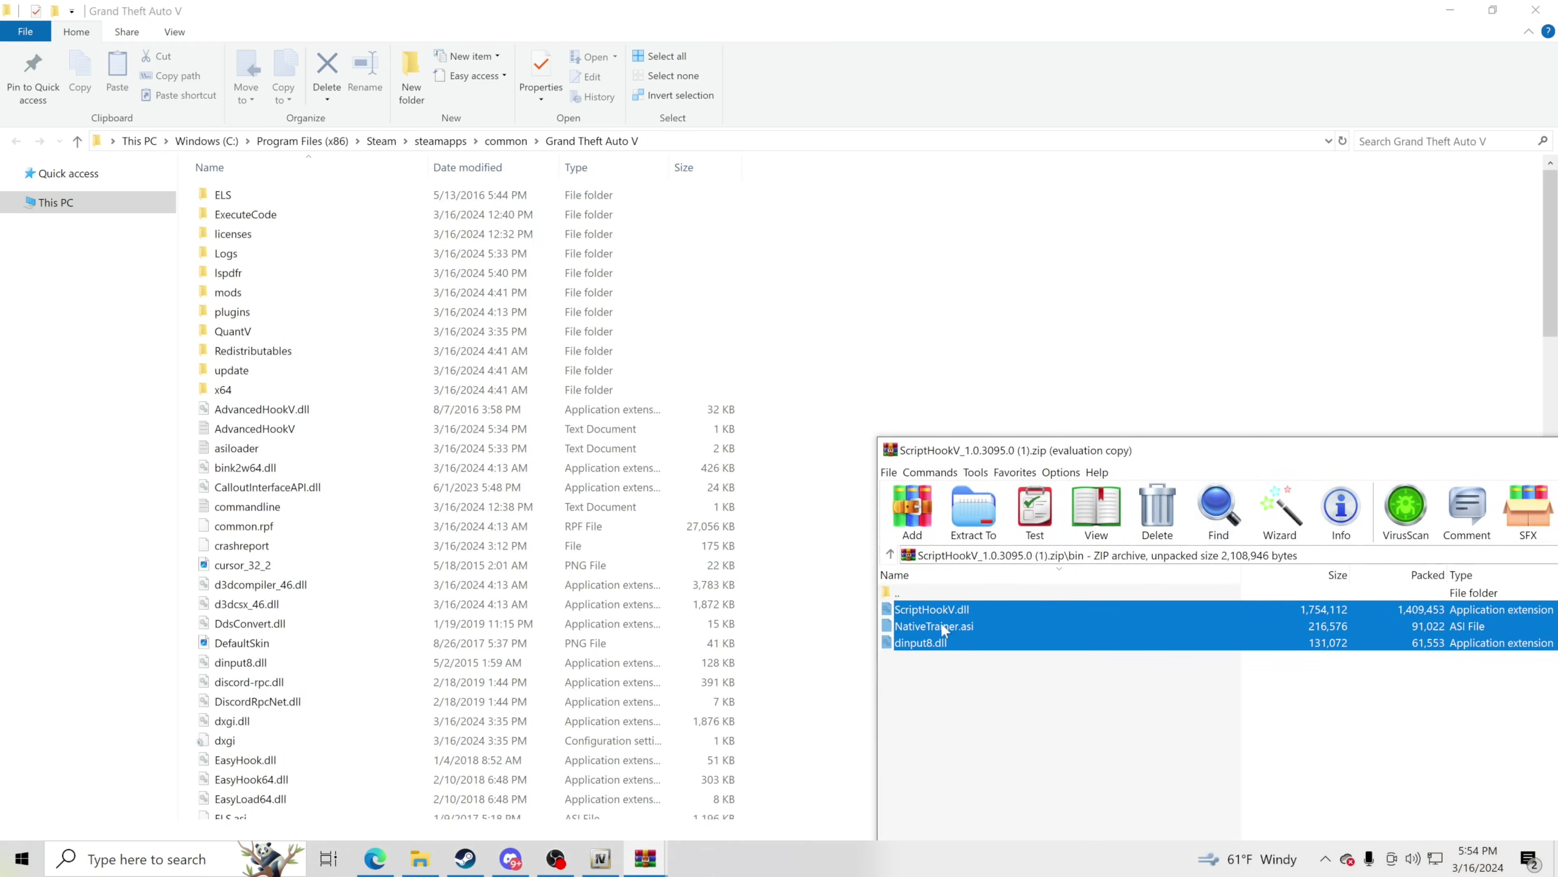
Drag ScriptHookV.dll, NativeTrainer.asi and dinput8.dll into the Grand Theft Auto V folder, replacing existing copies.
left_click_drag(798, 572, 794, 734)
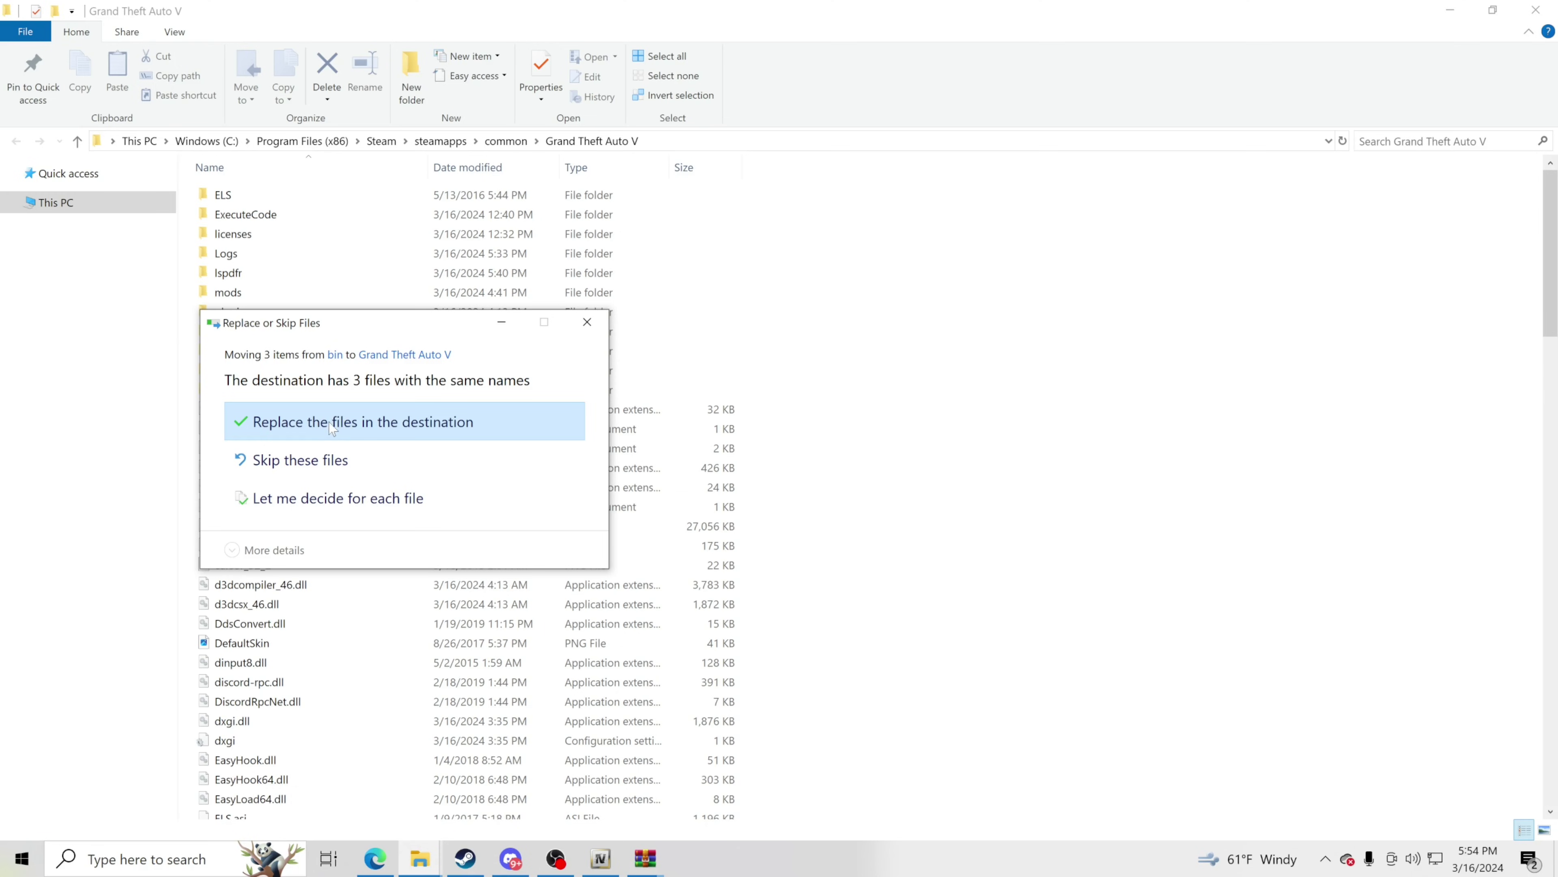
left_click(312, 428)
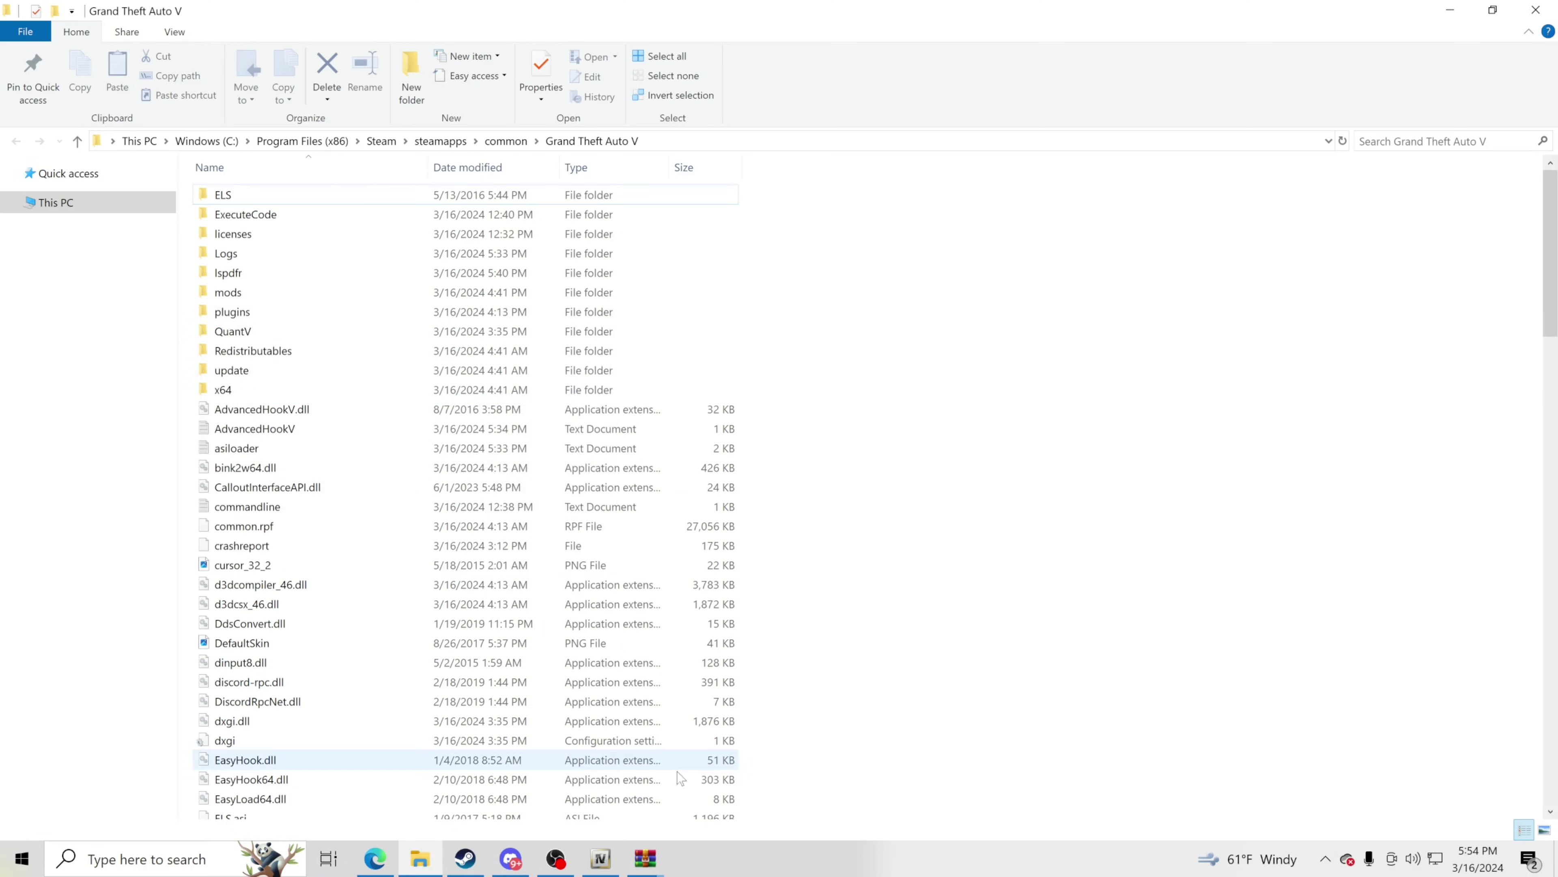
mouse_move(385, 866)
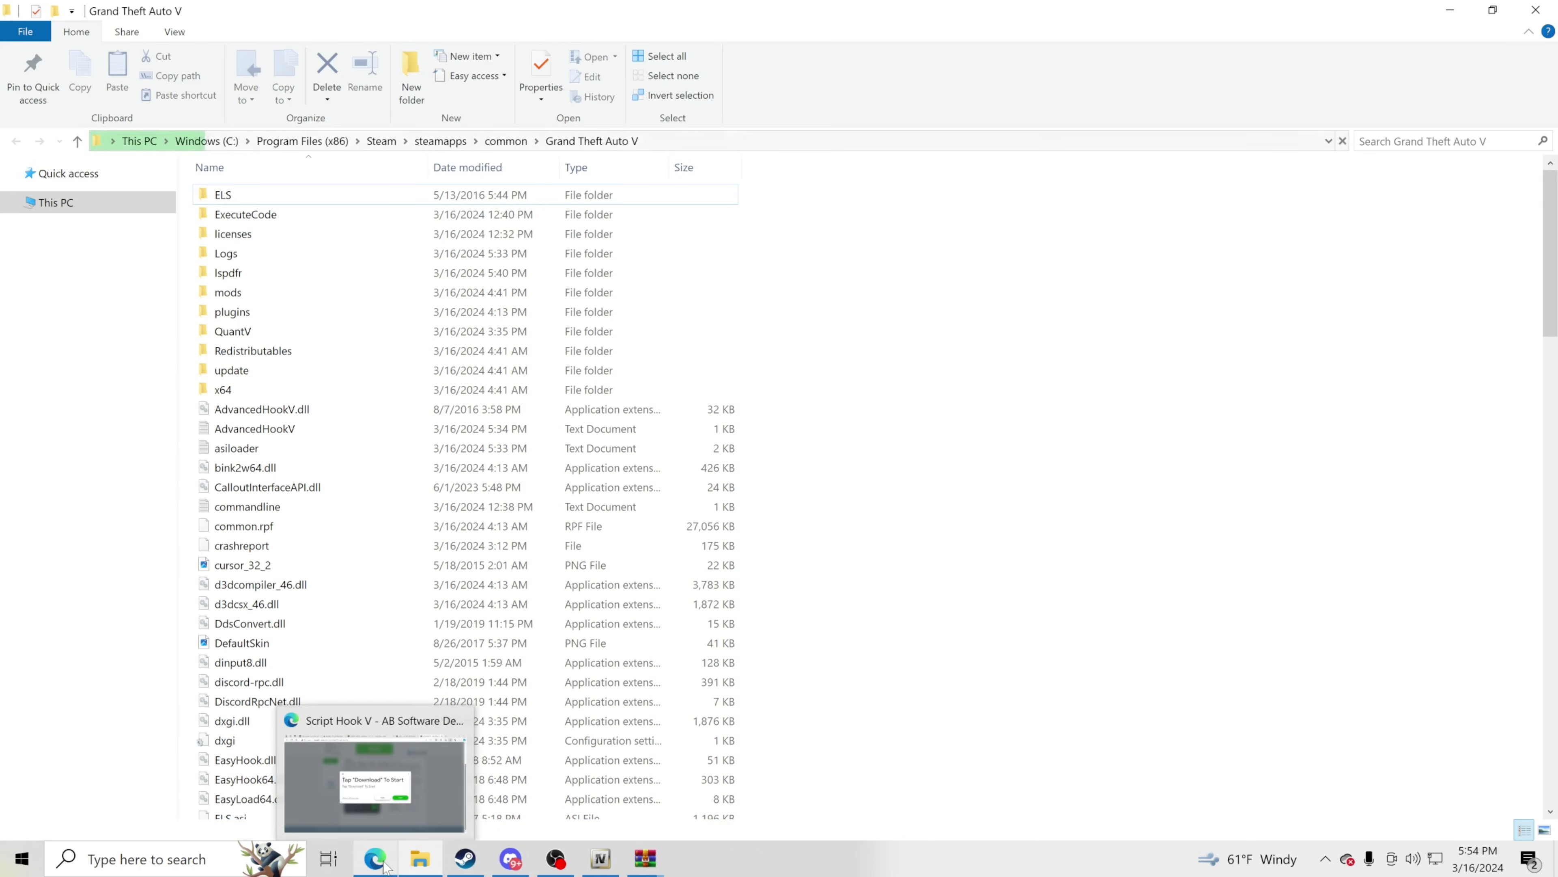
left_click(385, 865)
left_click(385, 864)
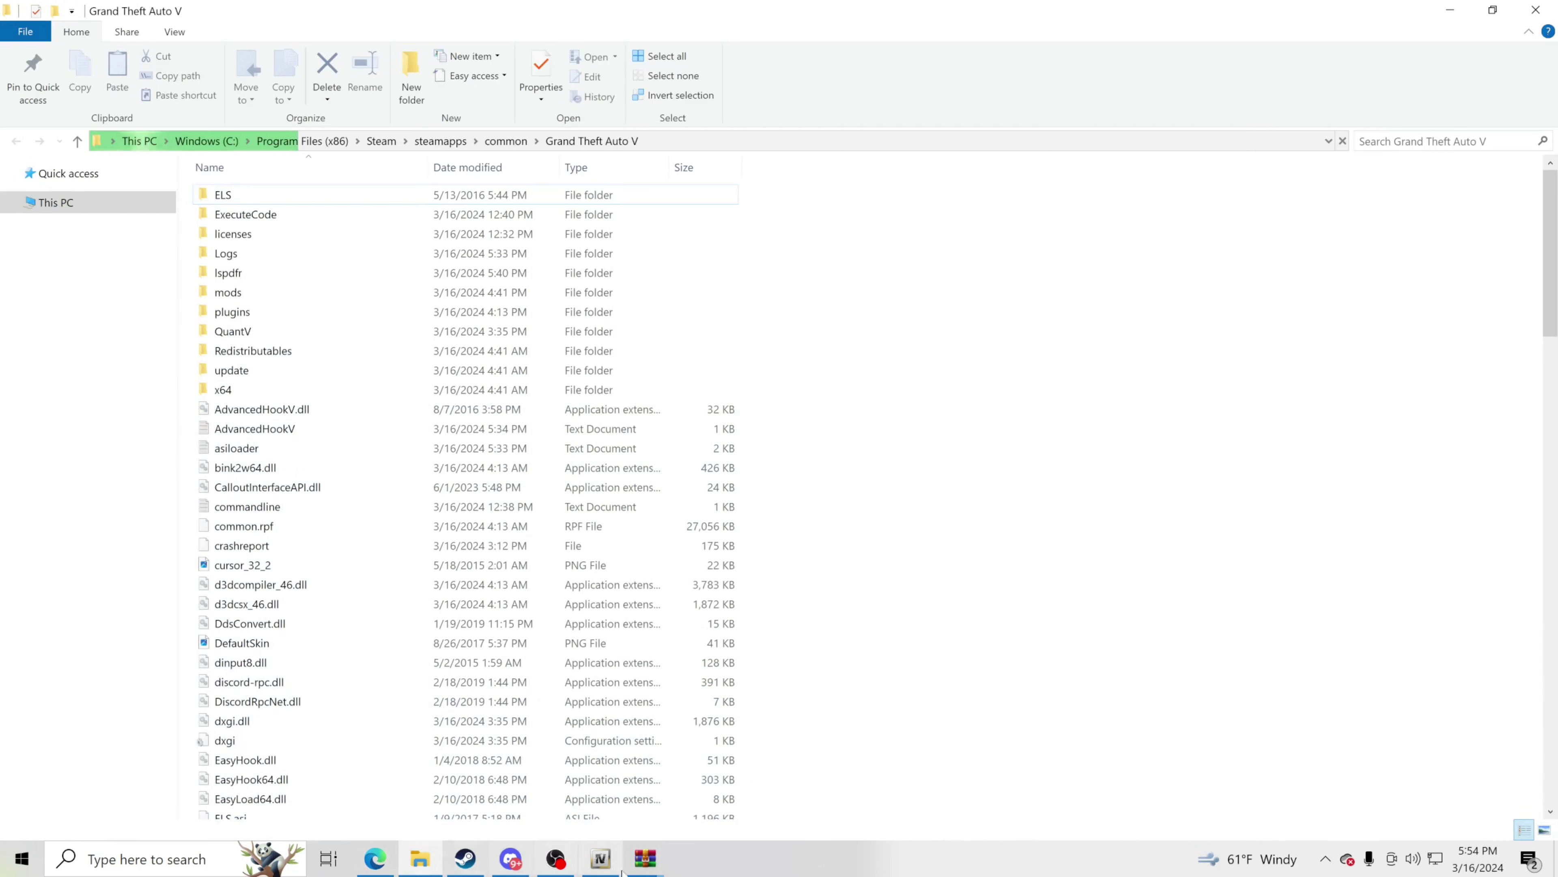
Close the Script Hook V archive and bring up the QuantV archive beside OpenIV.
left_click(600, 860)
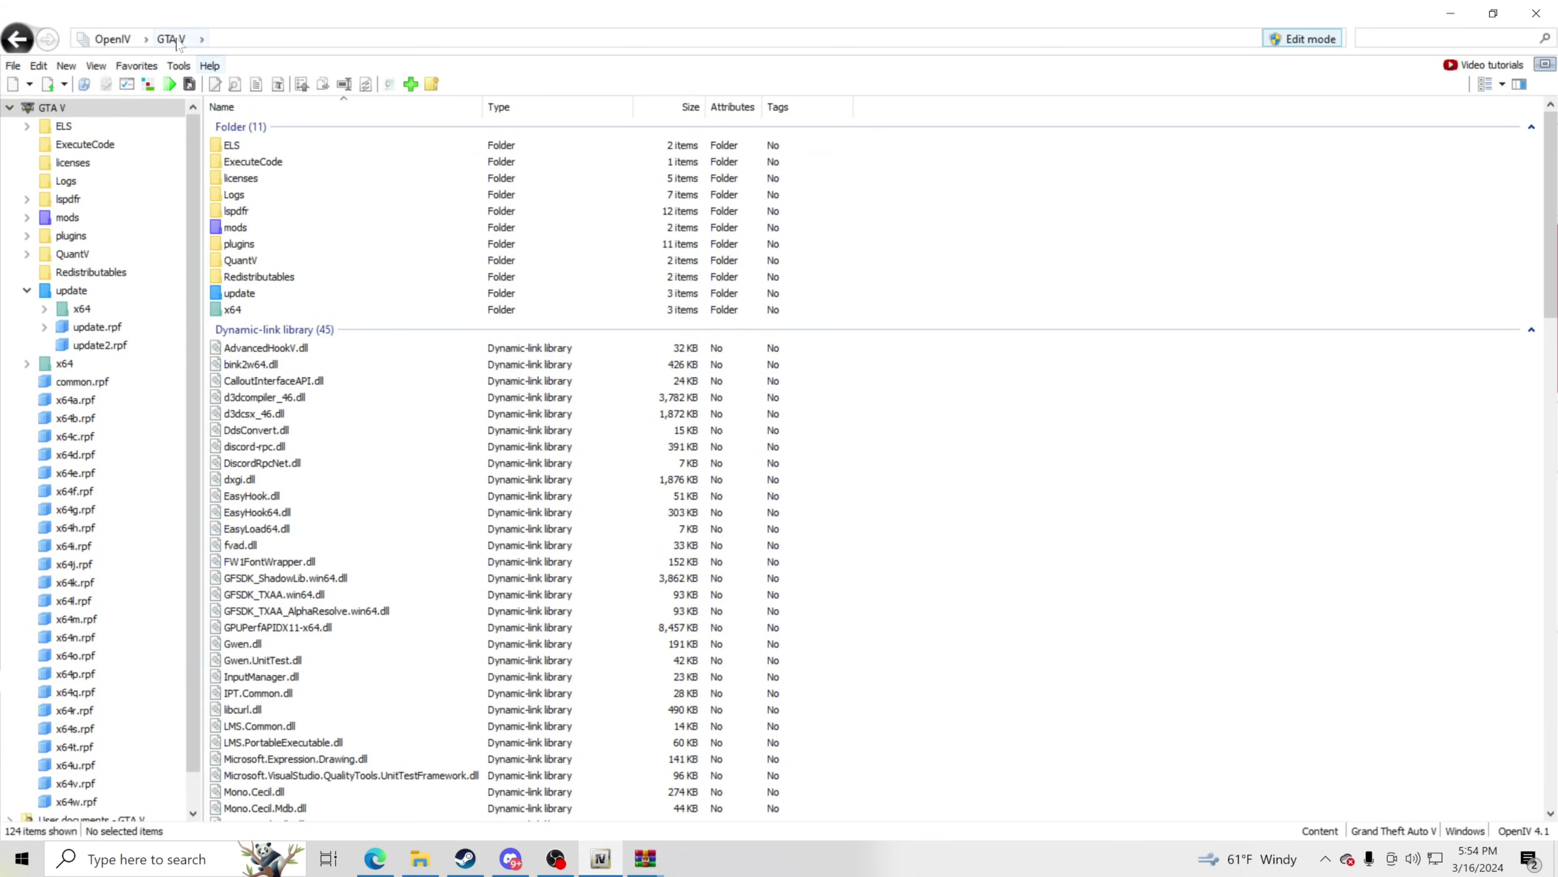
mouse_move(651, 863)
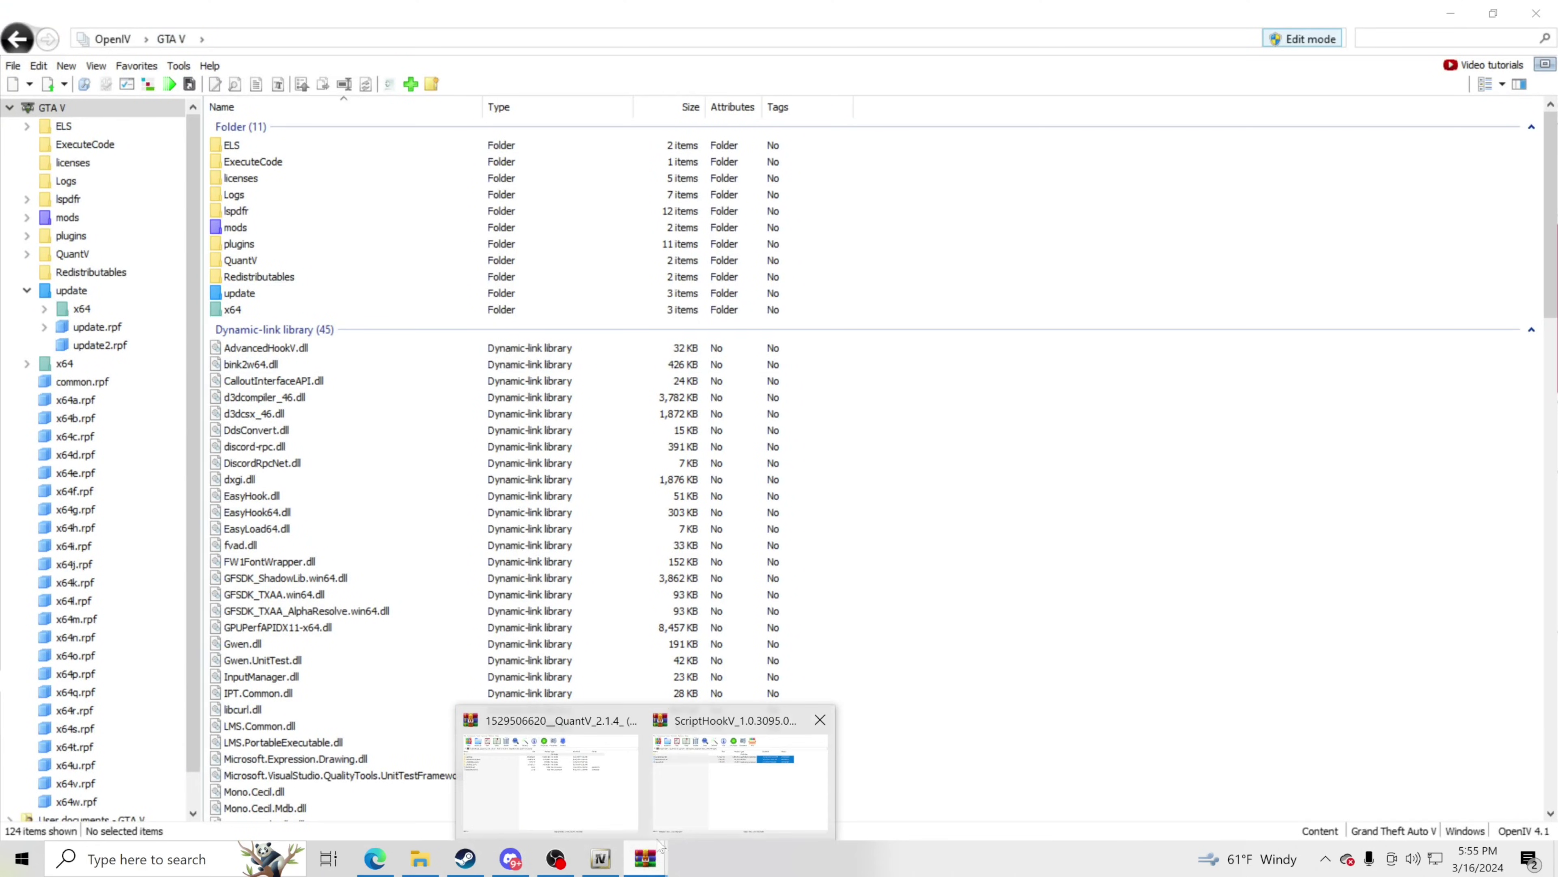
left_click(821, 720)
left_click(706, 746)
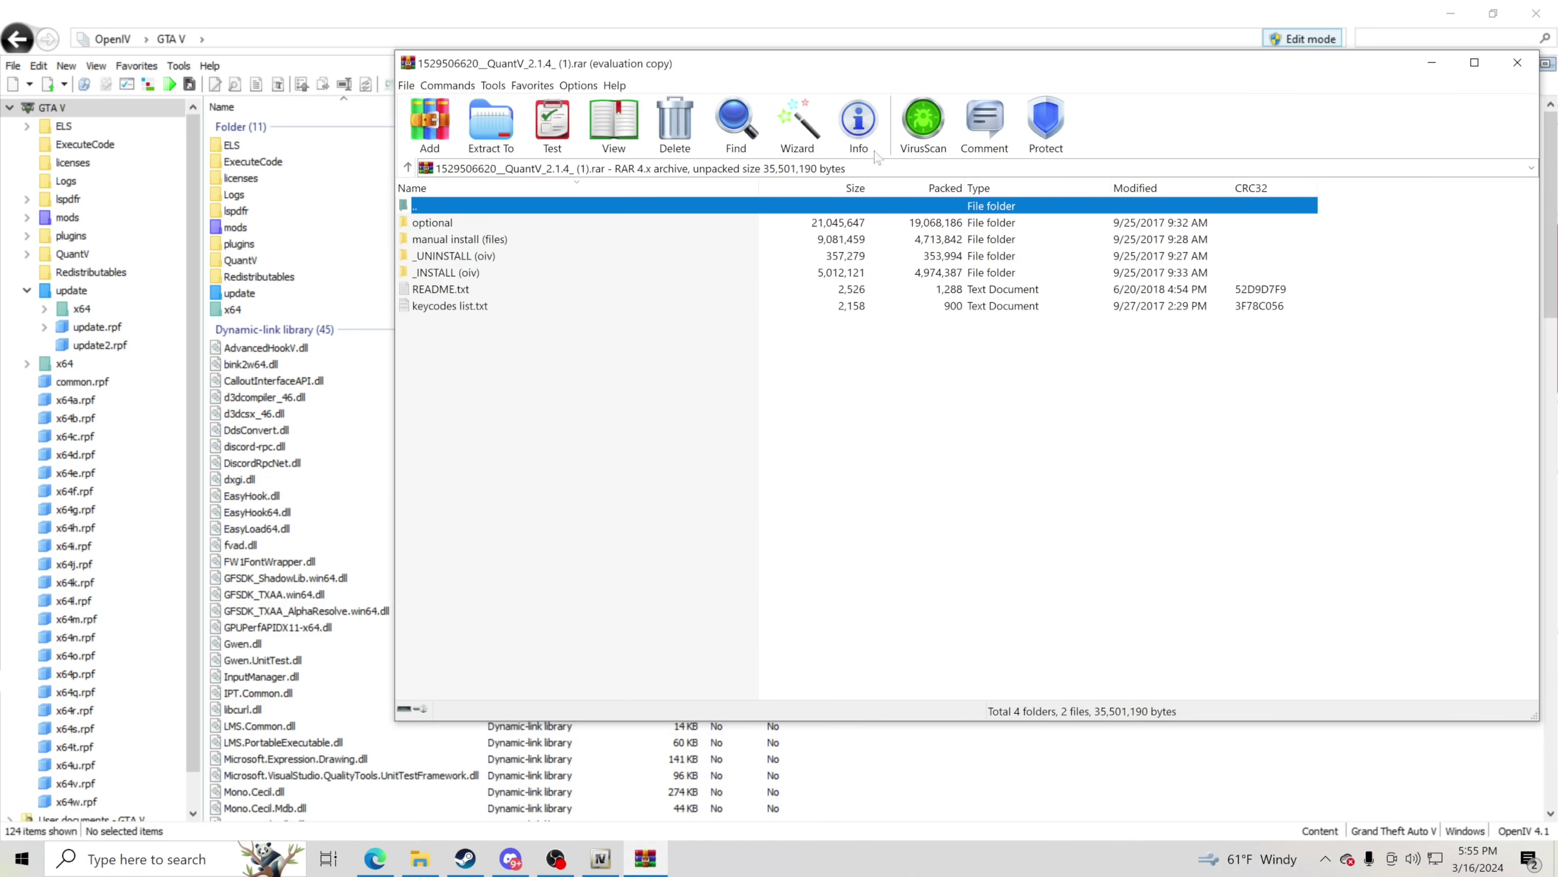
left_click_drag(908, 77, 1406, 202)
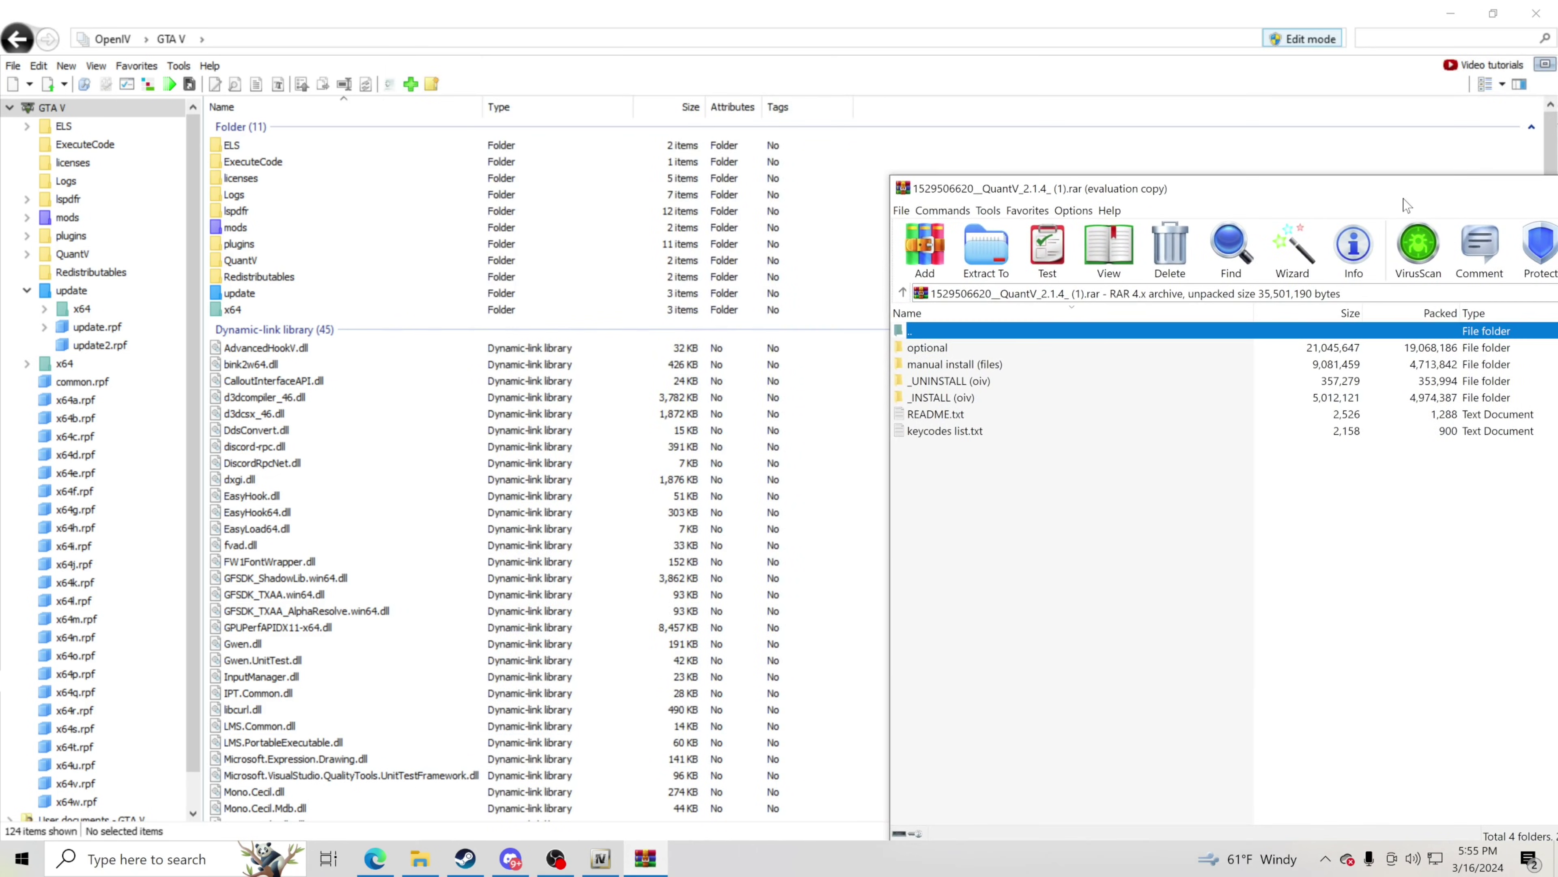
Open the _INSTALL (oiv) folder and launch QuantV_Install.oiv in the package installer.
left_click(975, 366)
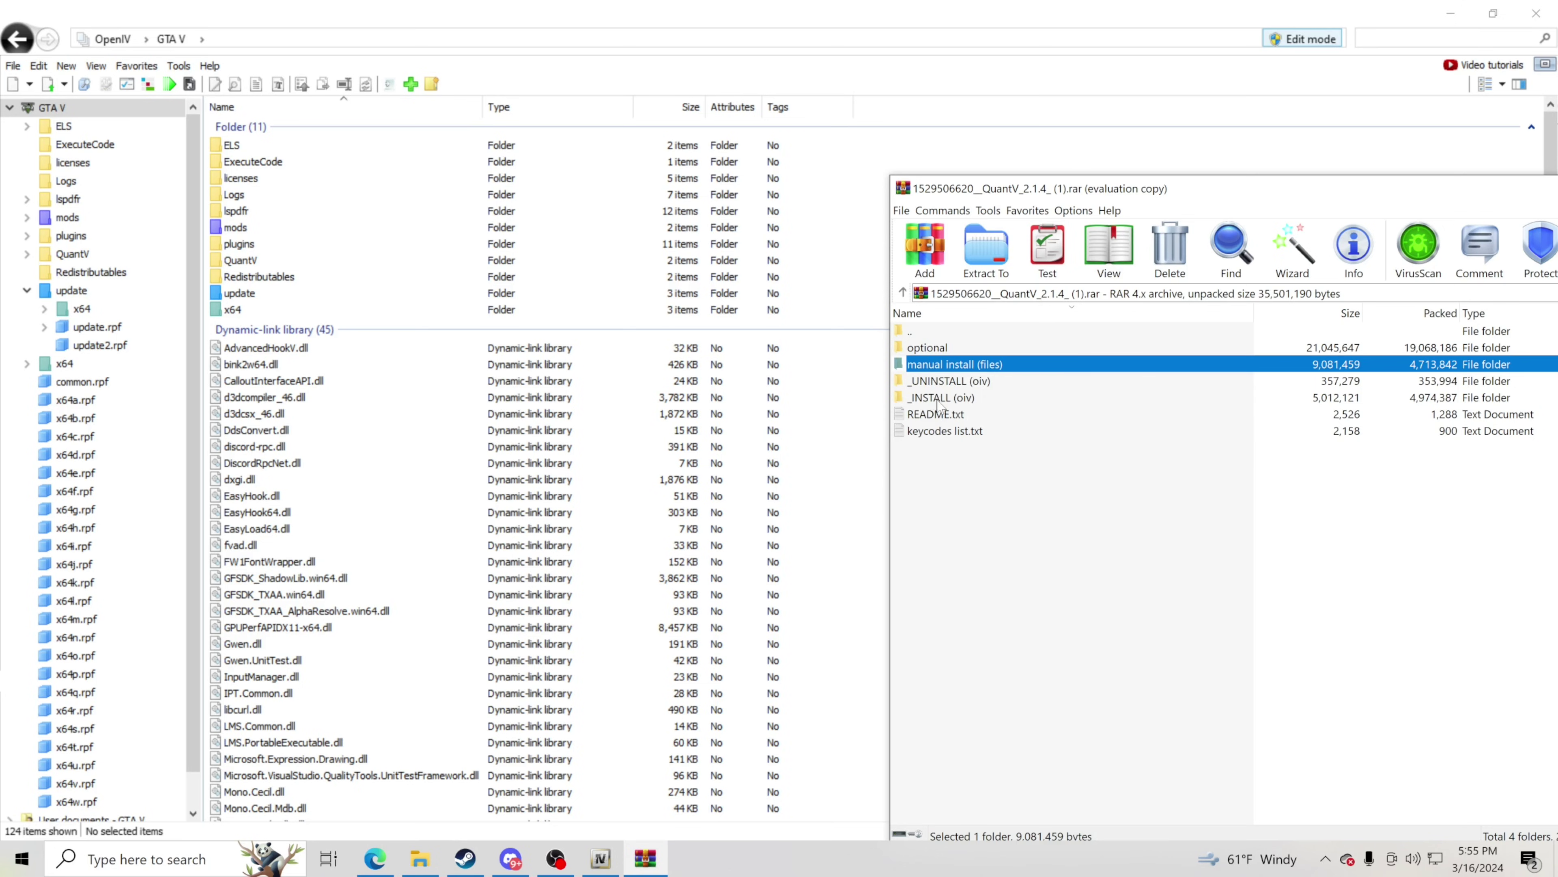
left_click(937, 400)
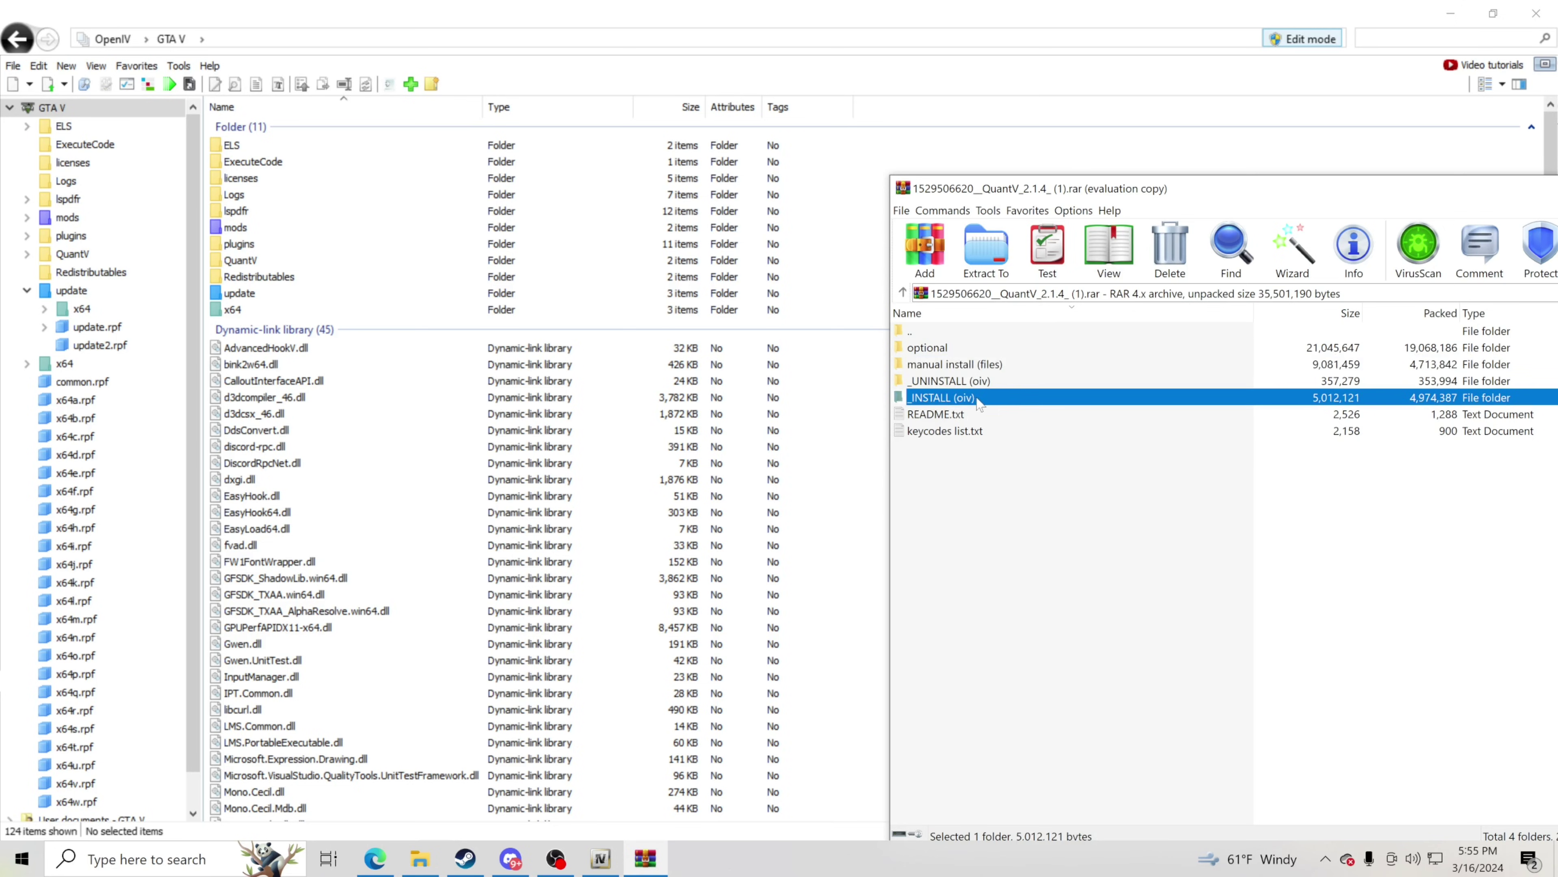
double_click(953, 399)
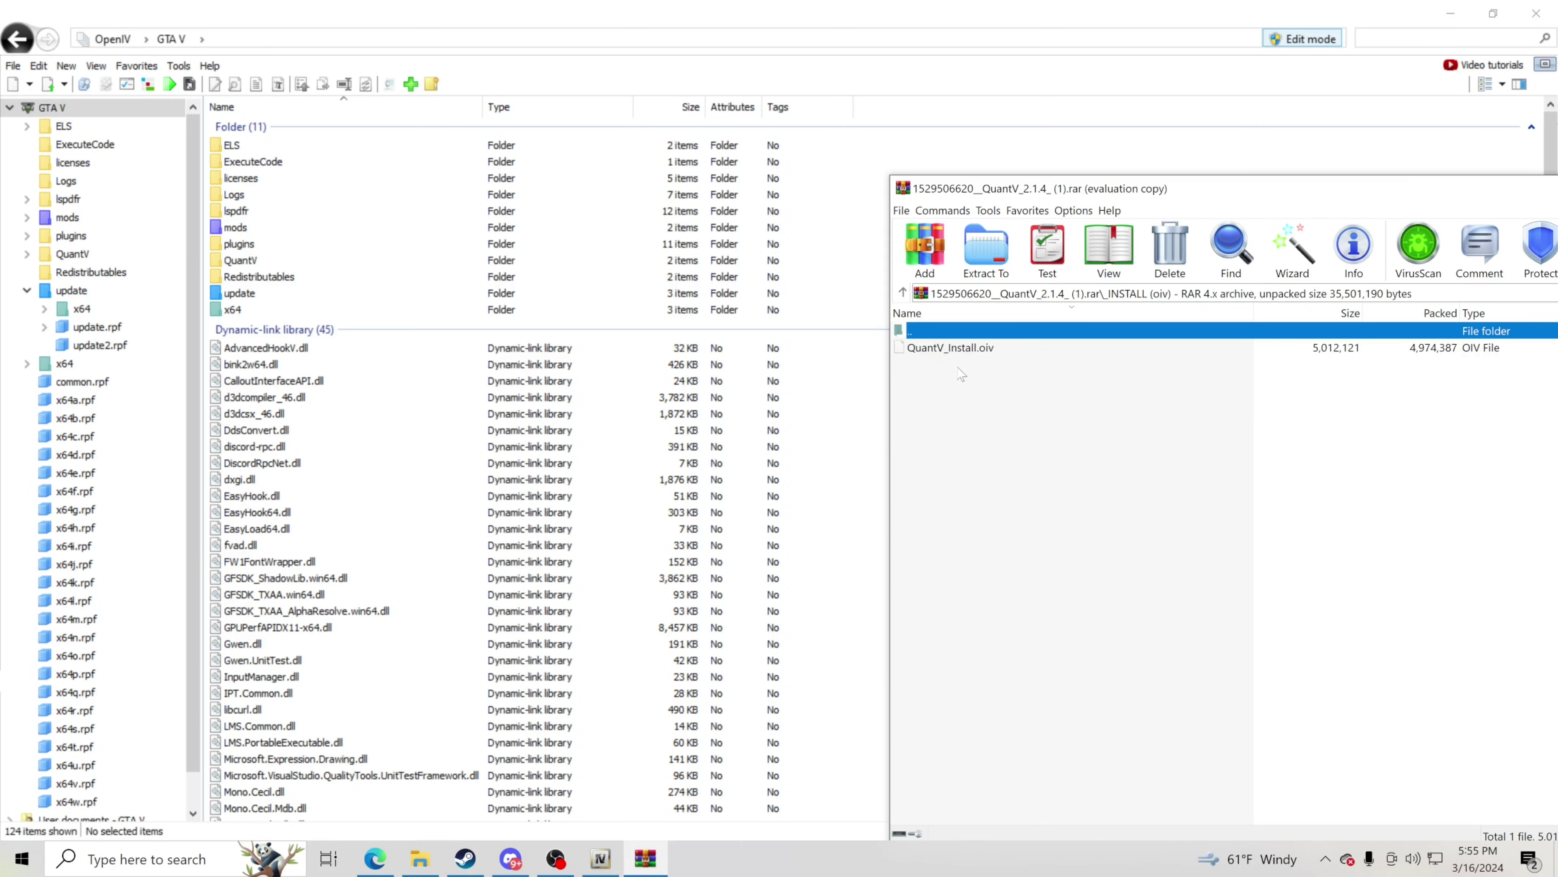
left_click_drag(1116, 185, 1296, 170)
double_click(1161, 334)
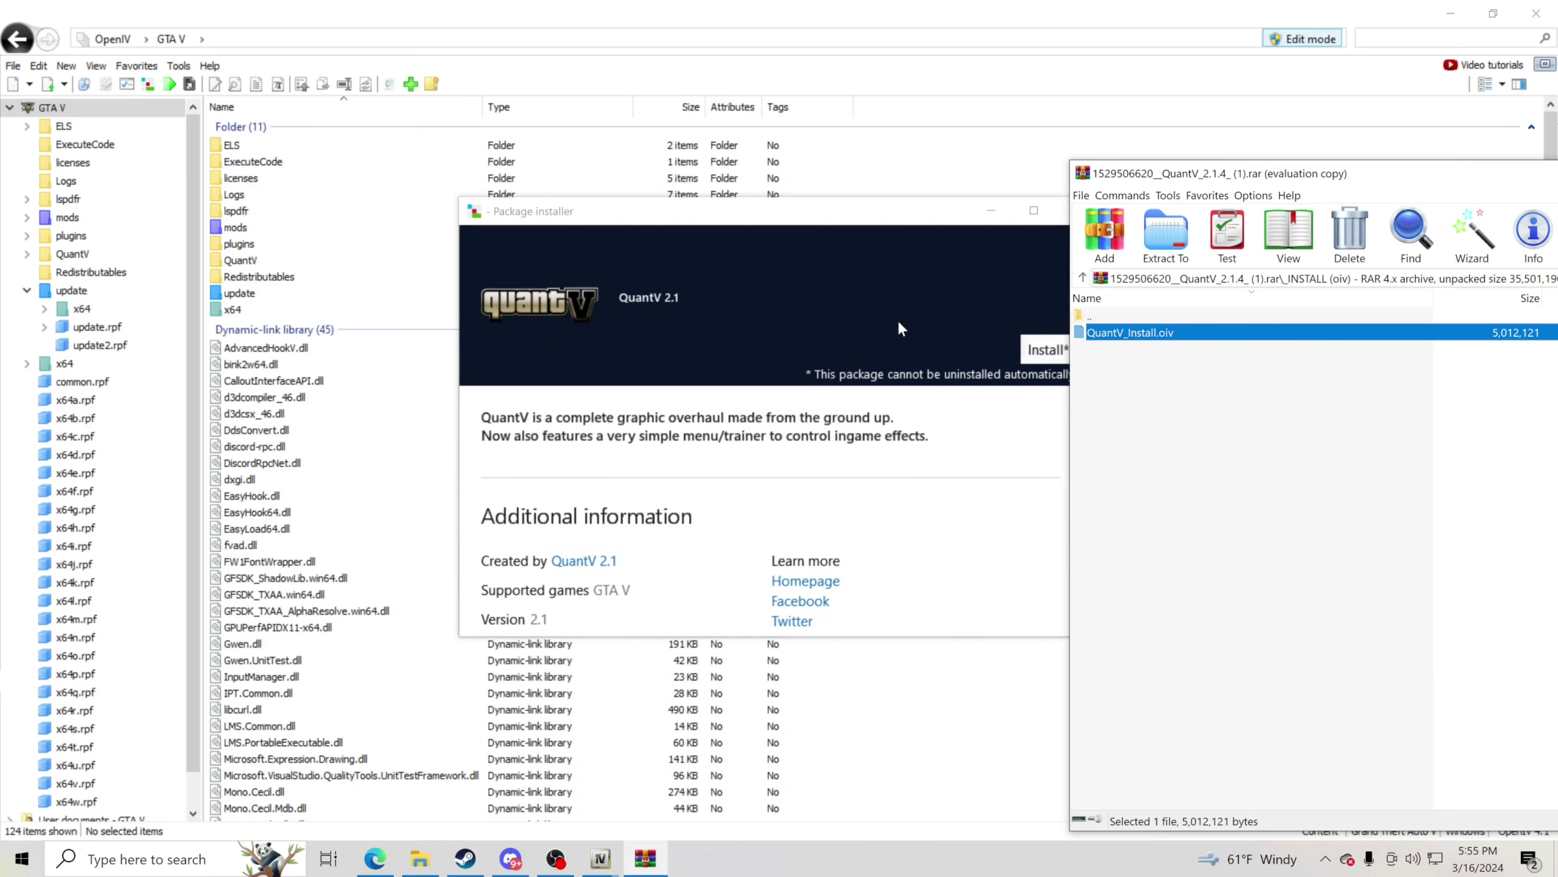
Install the QuantV 2.1 package into the "mods" folder, confirm, and close the installer after success.
left_click(953, 220)
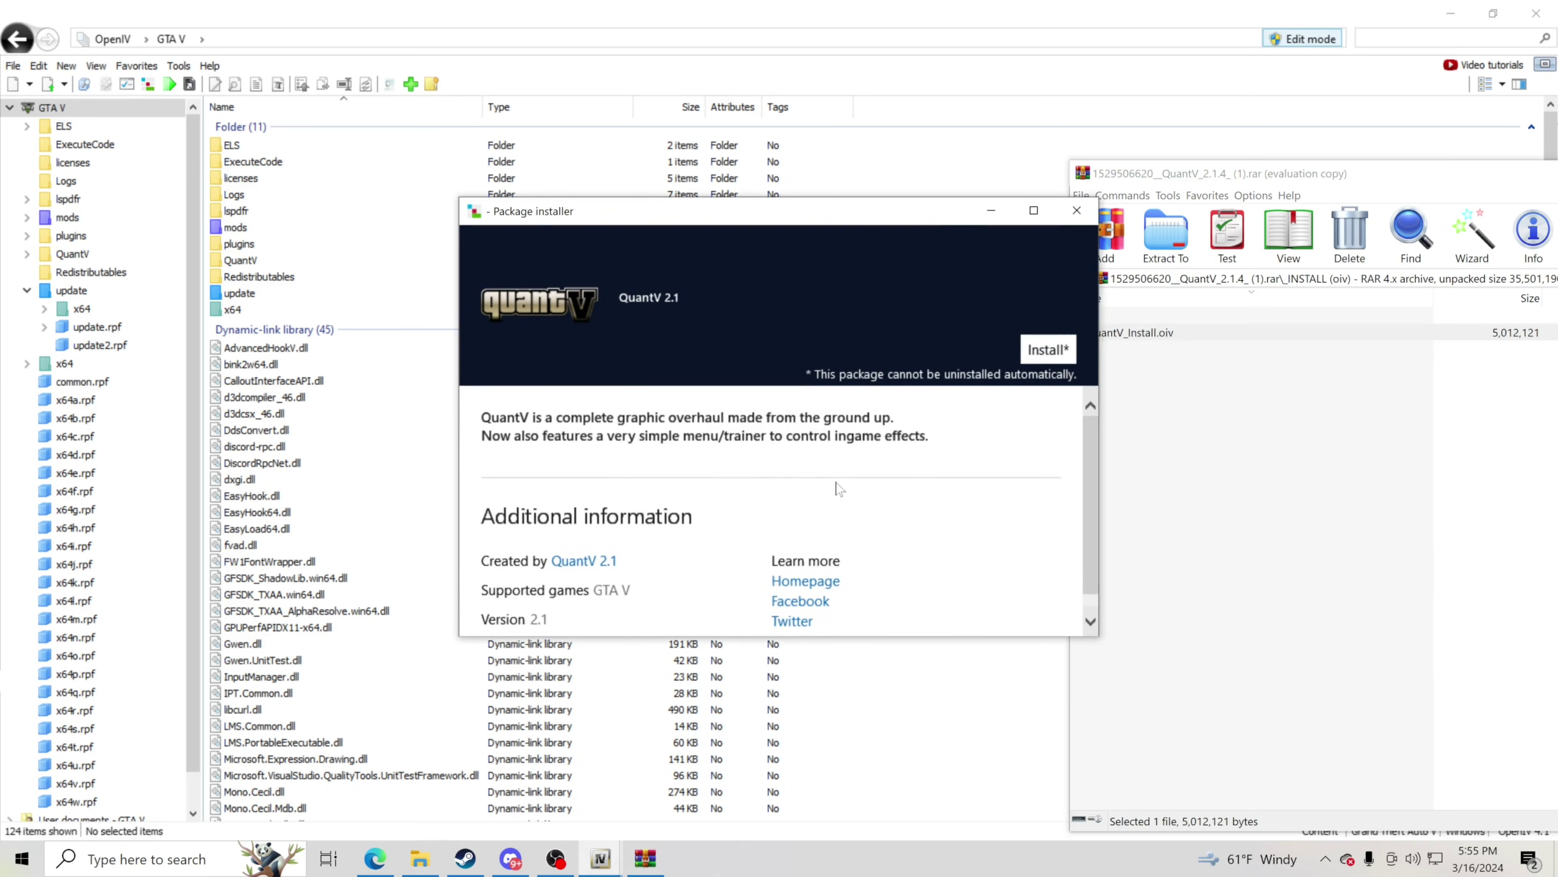
left_click(1034, 211)
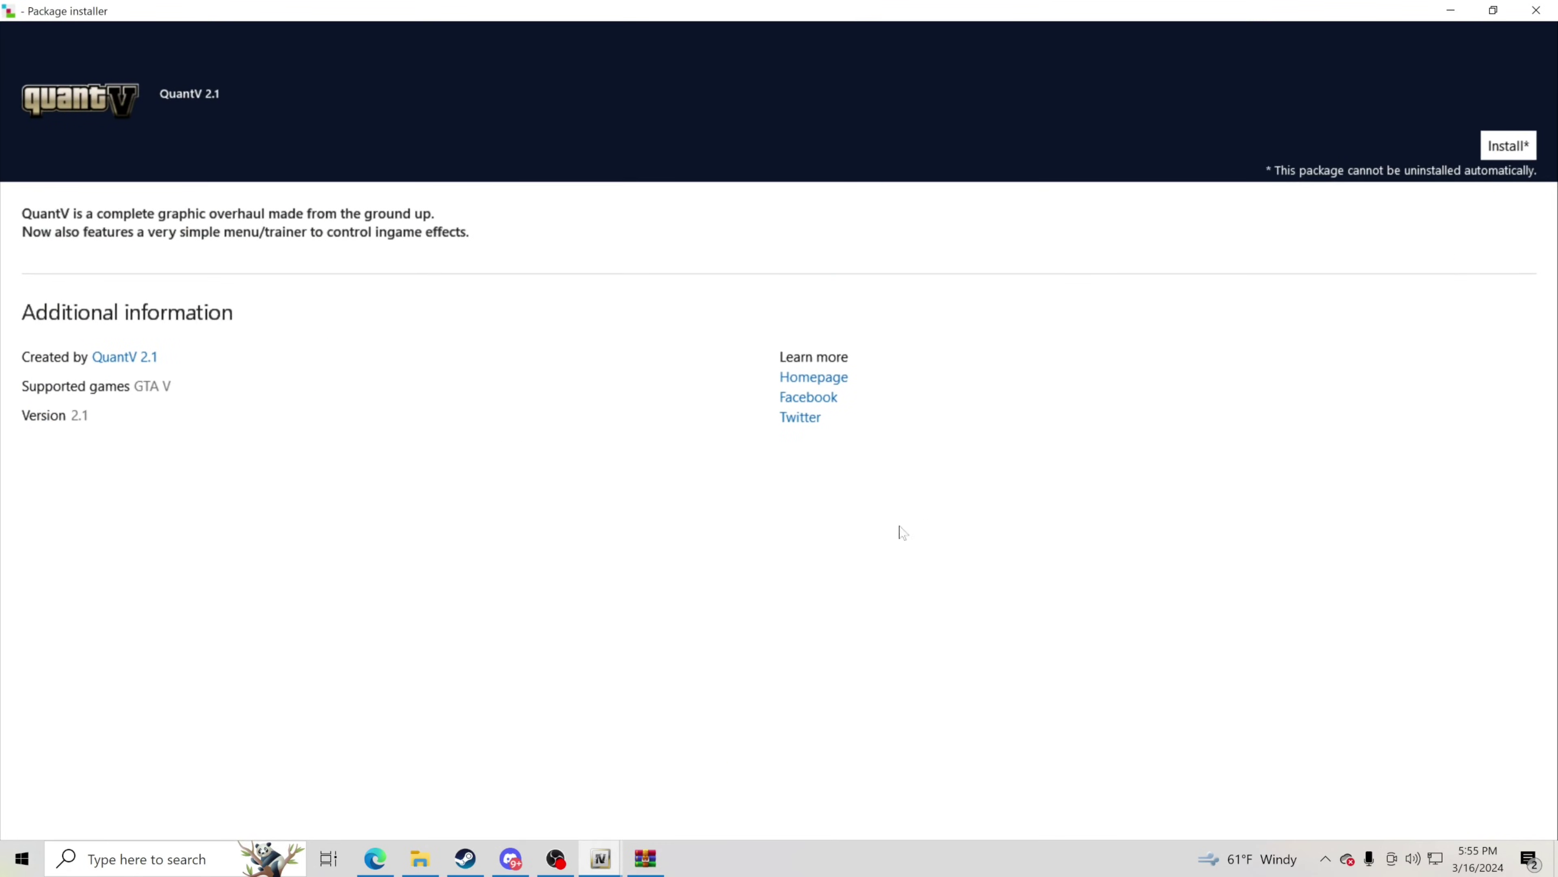
left_click(1515, 154)
left_click(1504, 144)
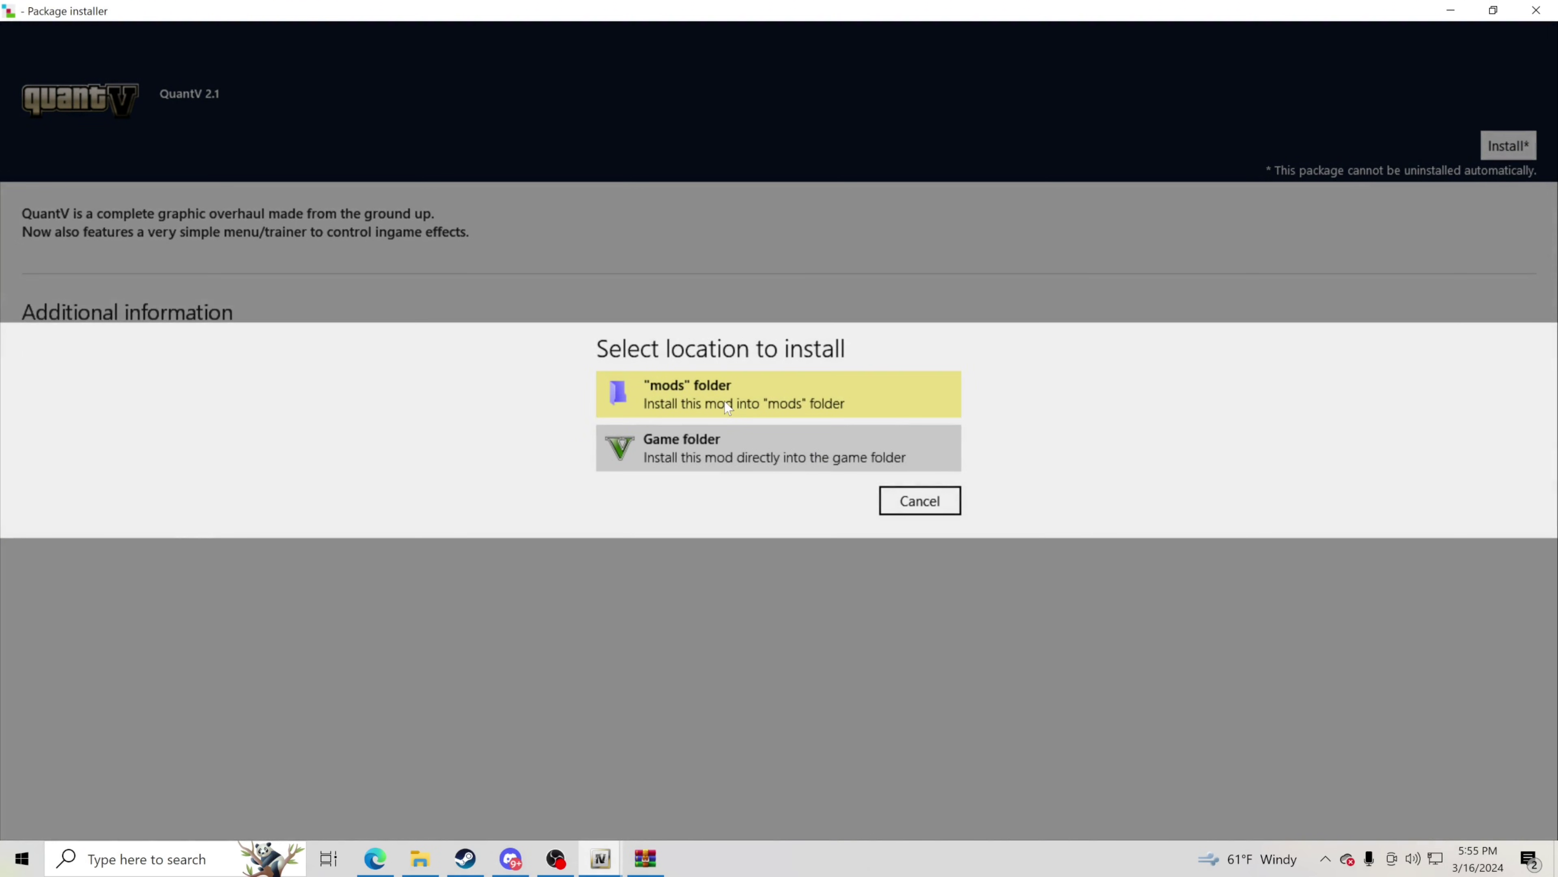
left_click(728, 407)
left_click(932, 496)
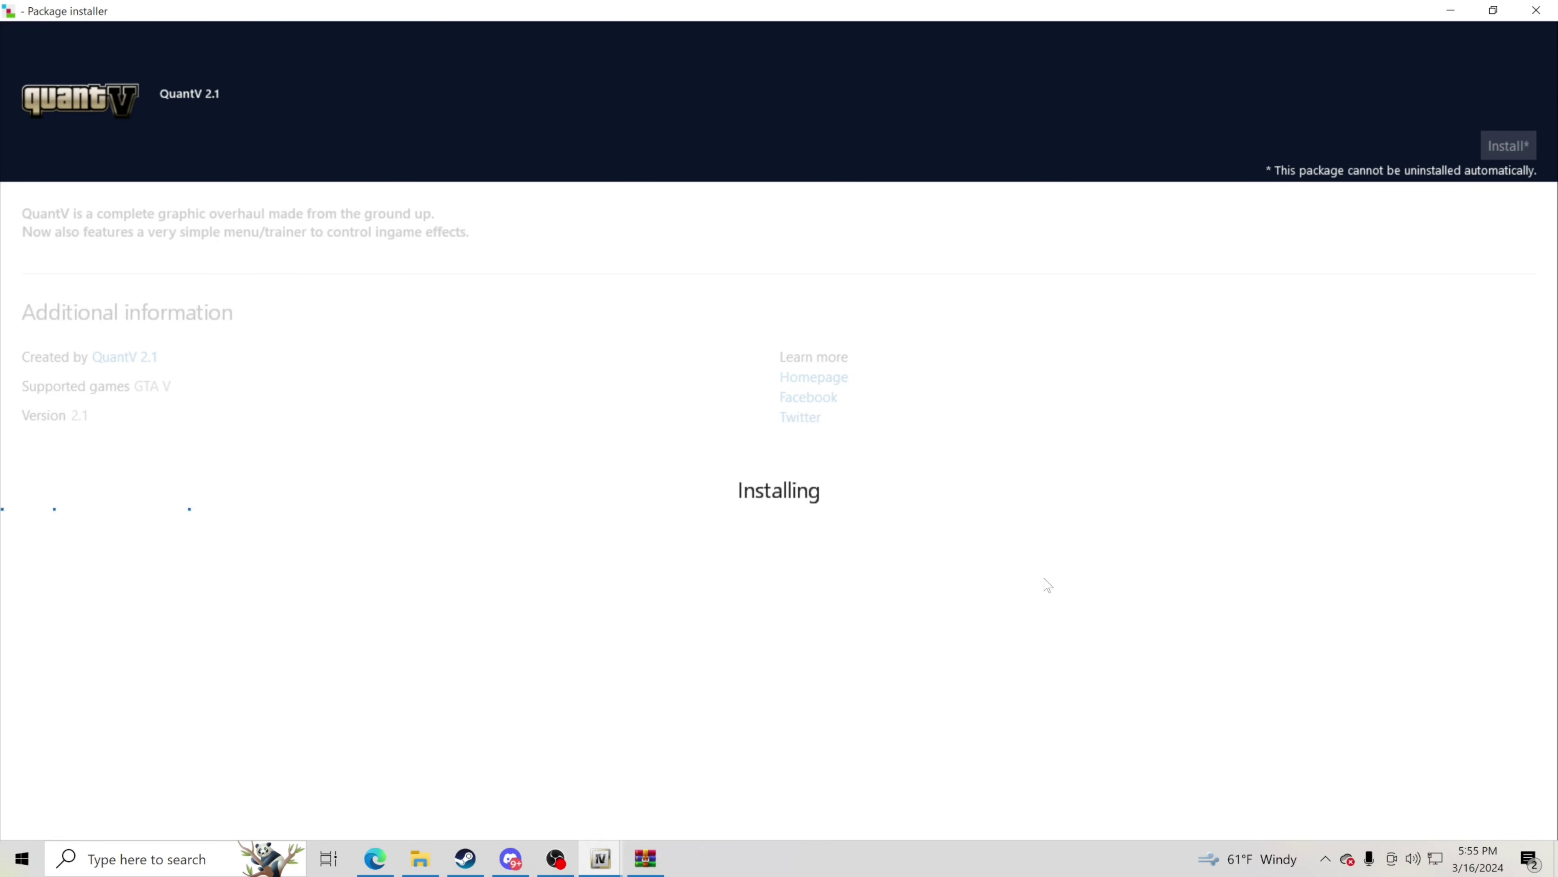
left_click(1494, 10)
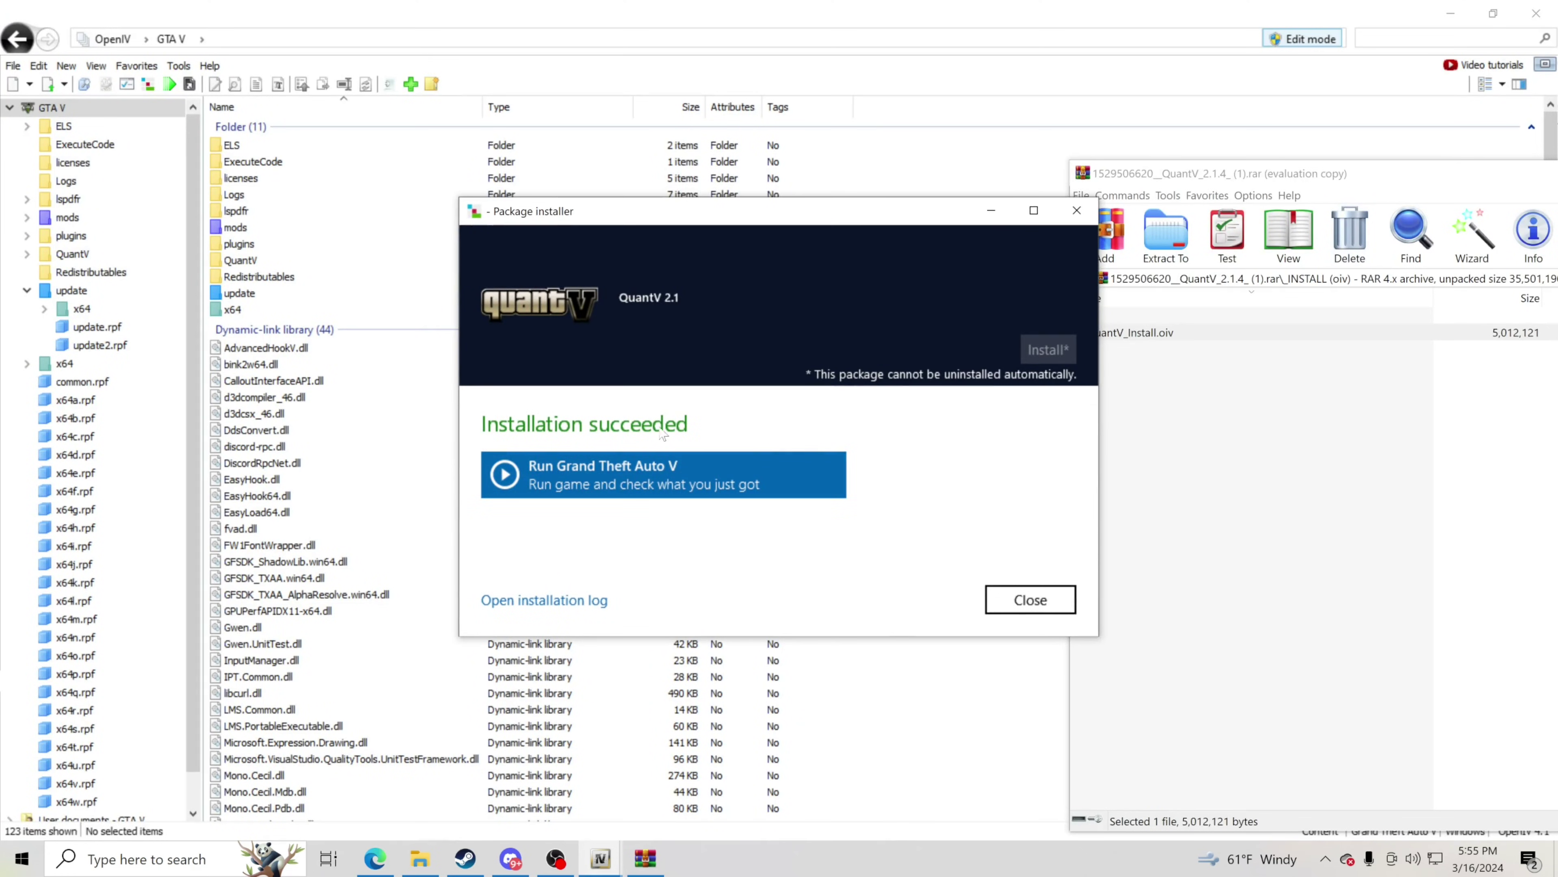
left_click(1020, 607)
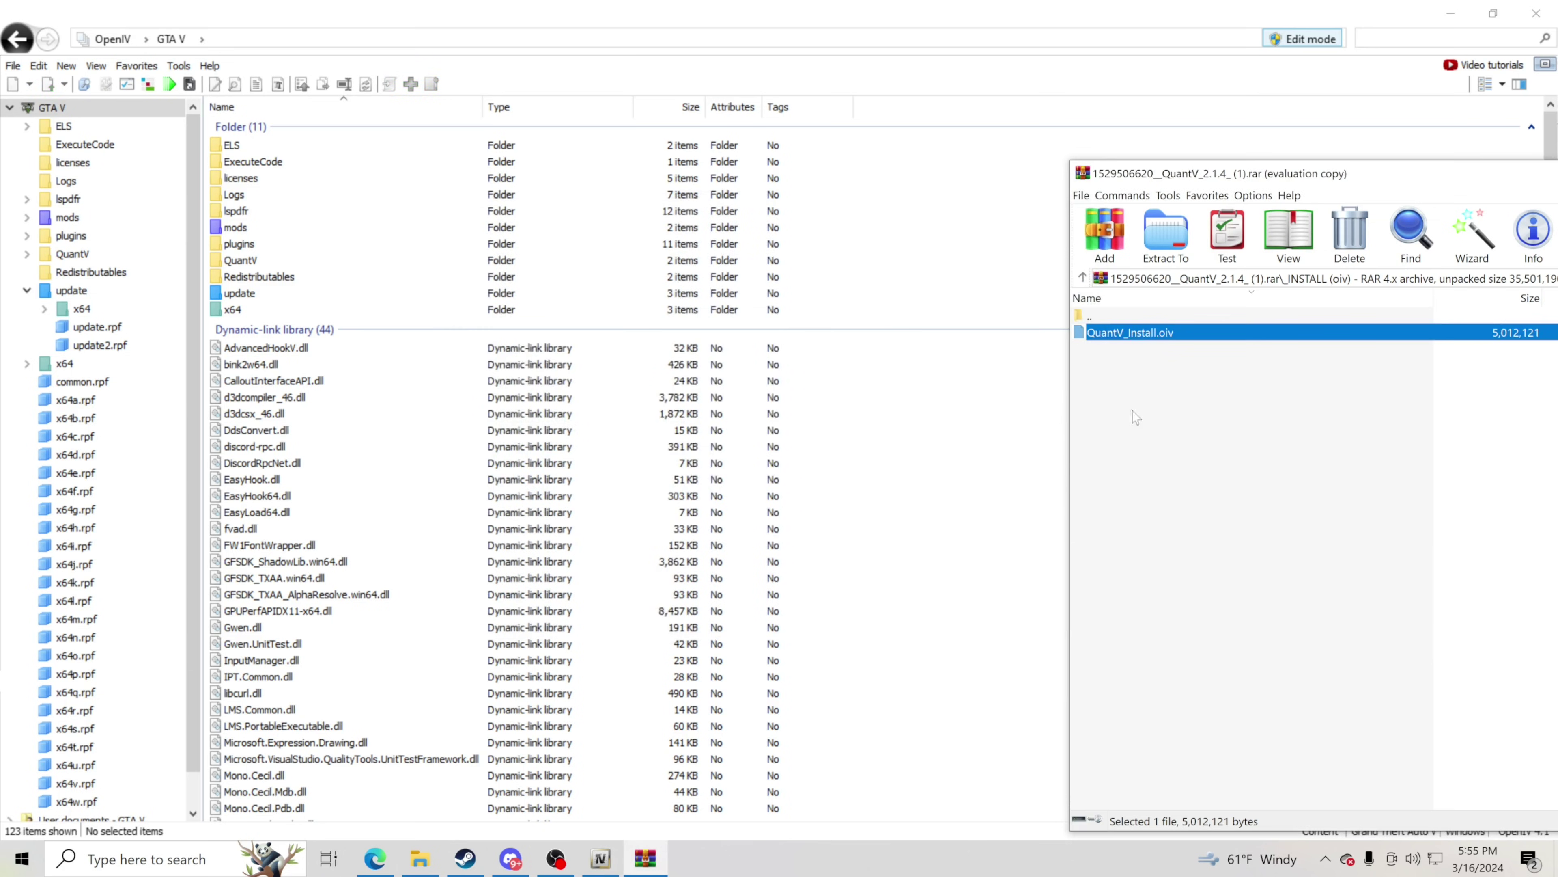